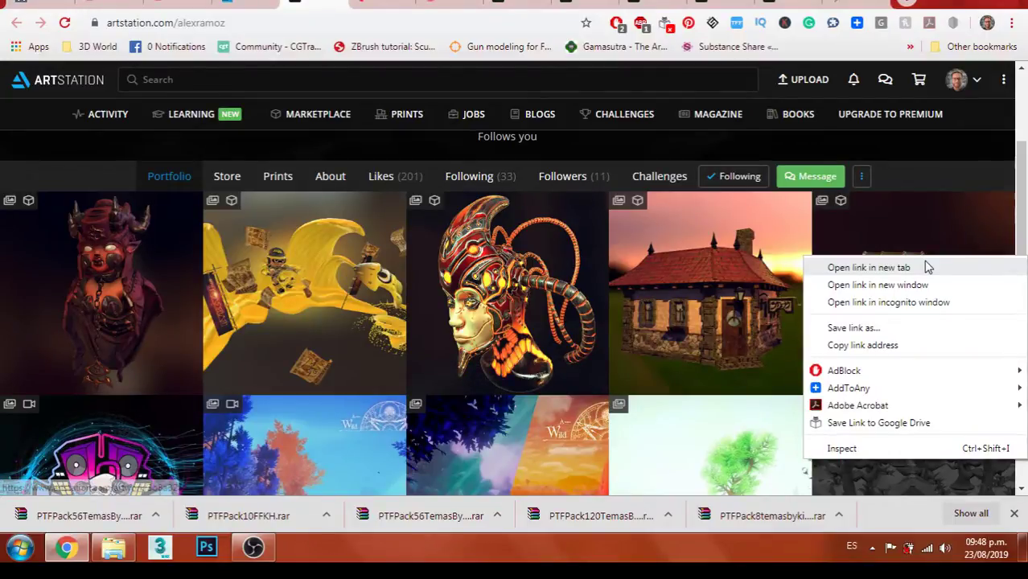
# - Open an artwork from the artist's ArtStation portfolio in a new tab and look through the remaining portfolio thumbnails
pyautogui.click(924, 267)
pyautogui.scroll(-1, 565, 233)
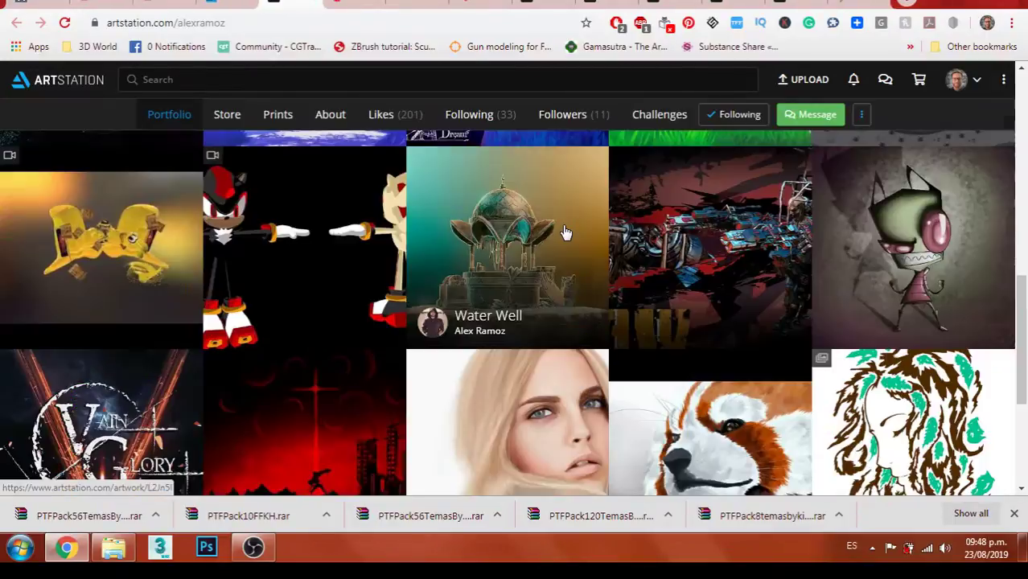
pyautogui.scroll(-3, 565, 233)
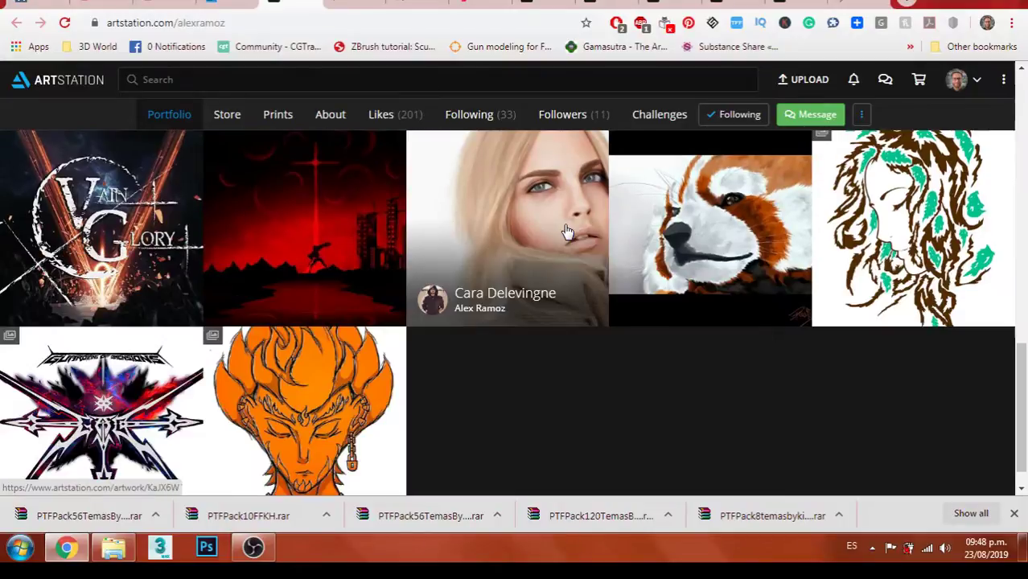
pyautogui.scroll(5, 573, 238)
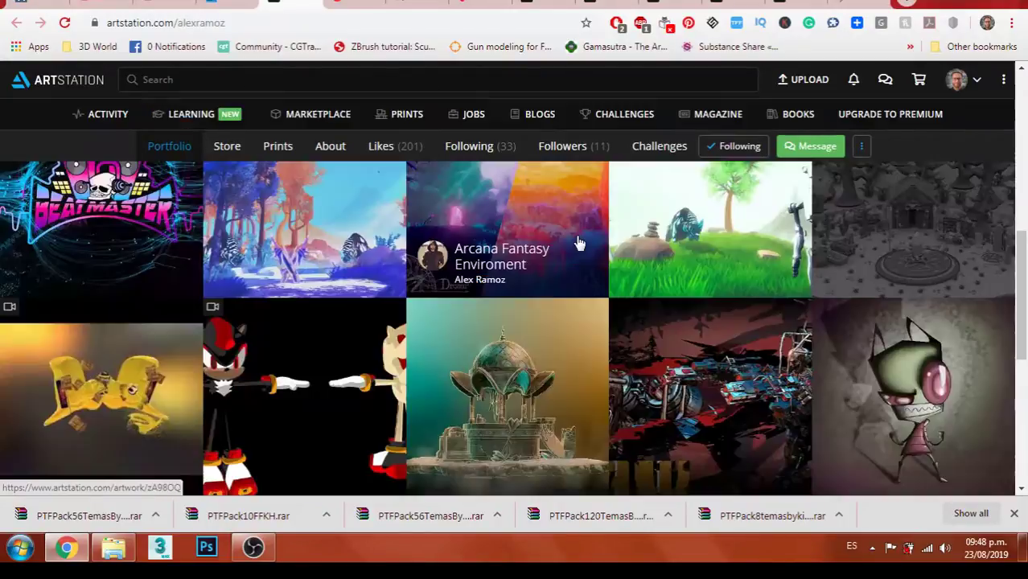
pyautogui.scroll(5, 578, 243)
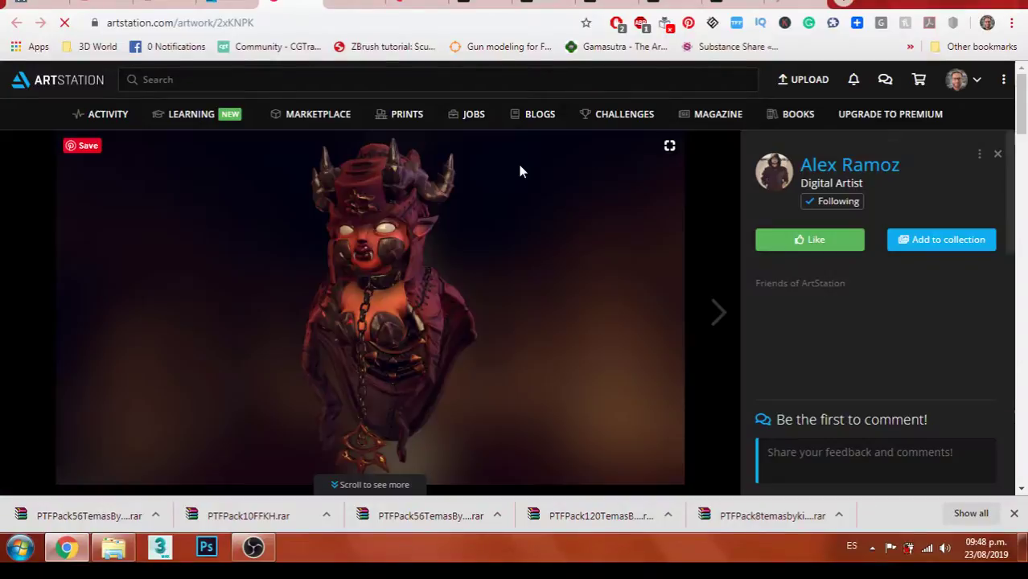
# - Examine the renders and texture maps of the horned bust, red-helmeted head and treasure chest artworks, liking the helmeted head
pyautogui.scroll(-3, 840, 343)
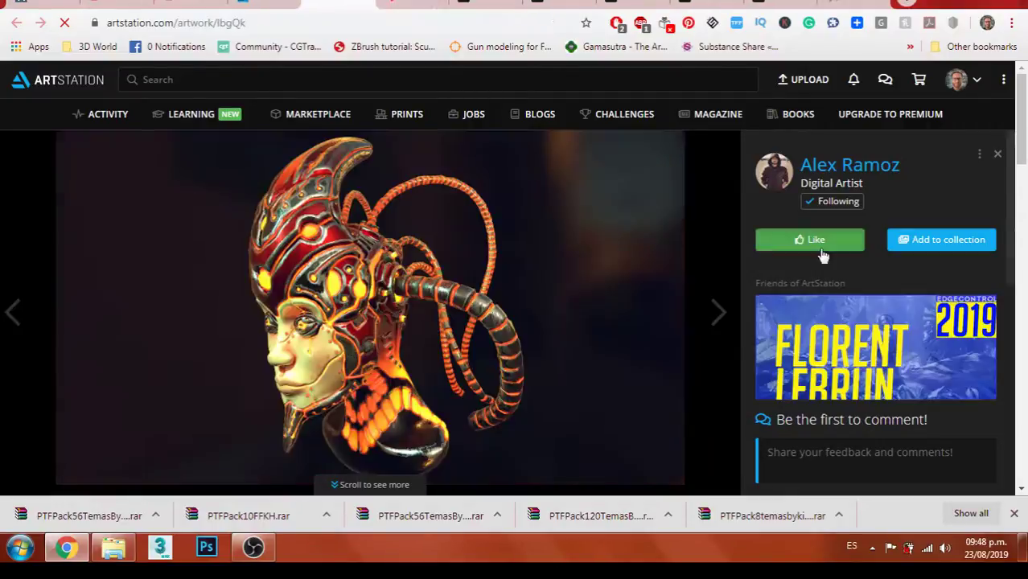
pyautogui.scroll(-2, 886, 351)
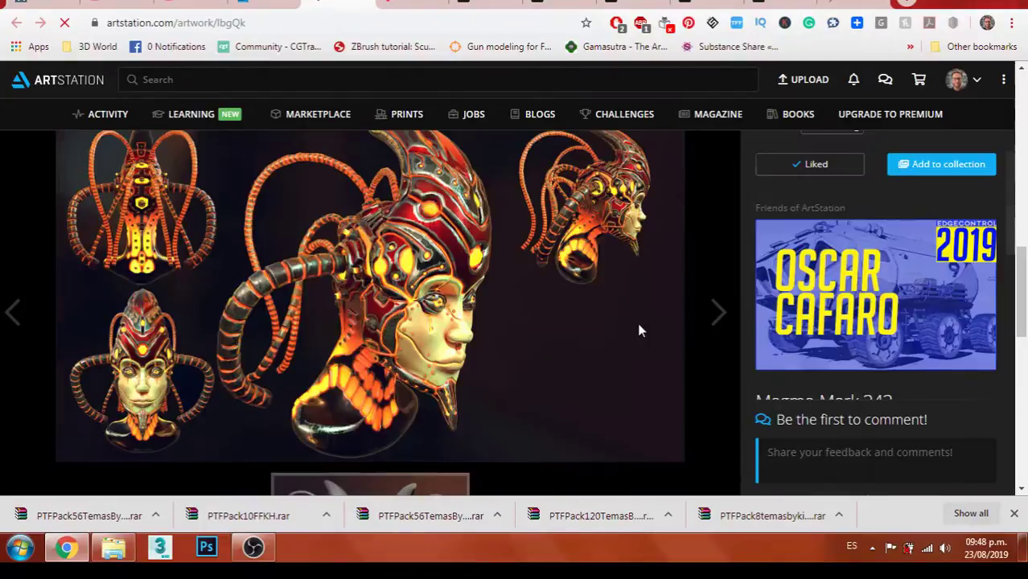
pyautogui.scroll(-4, 640, 330)
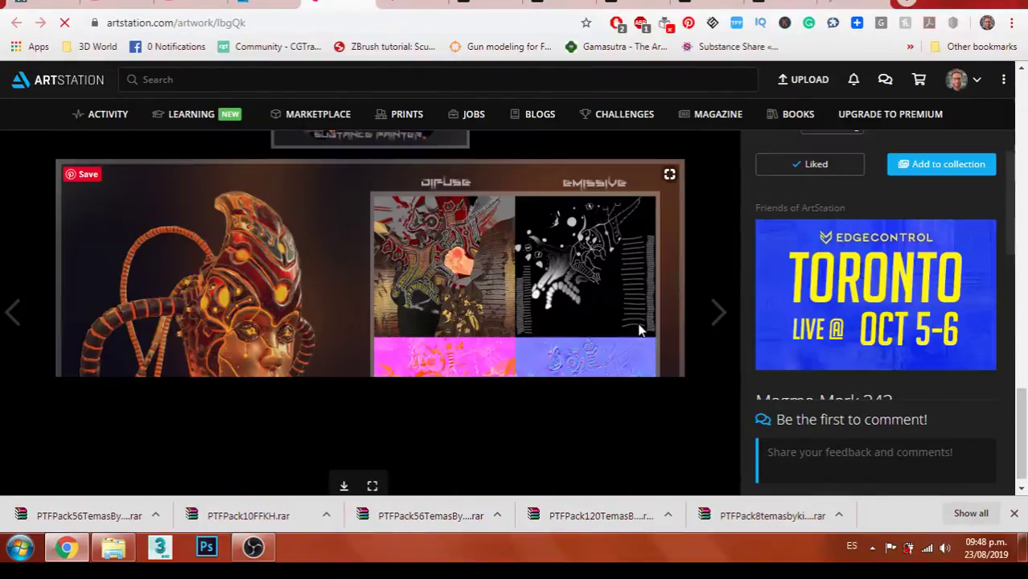
pyautogui.click(360, 6)
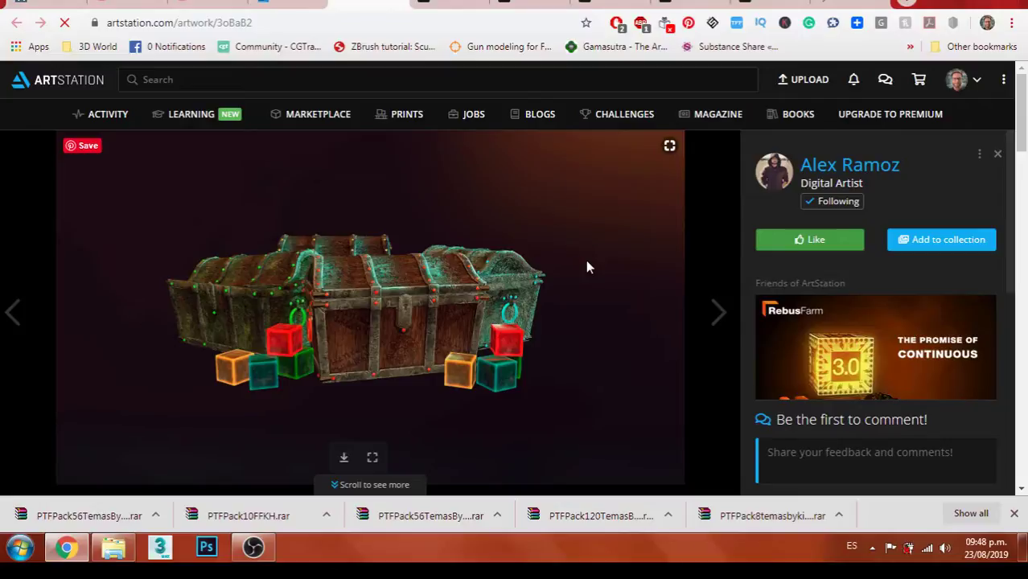
pyautogui.scroll(-3, 587, 267)
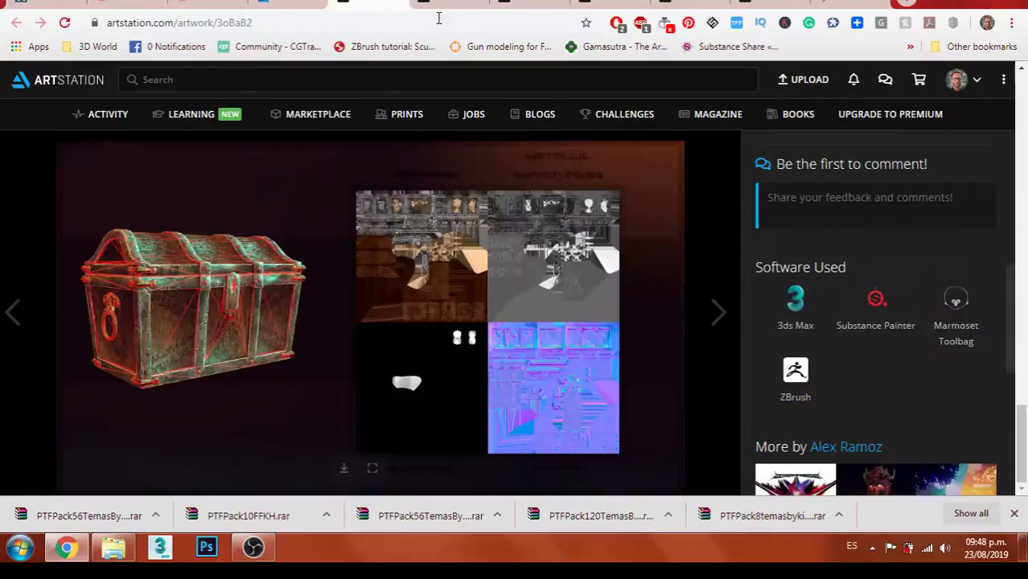
# - View the remaining open artwork pages by the concept and environment artist, closing each one after viewing
pyautogui.click(400, 4)
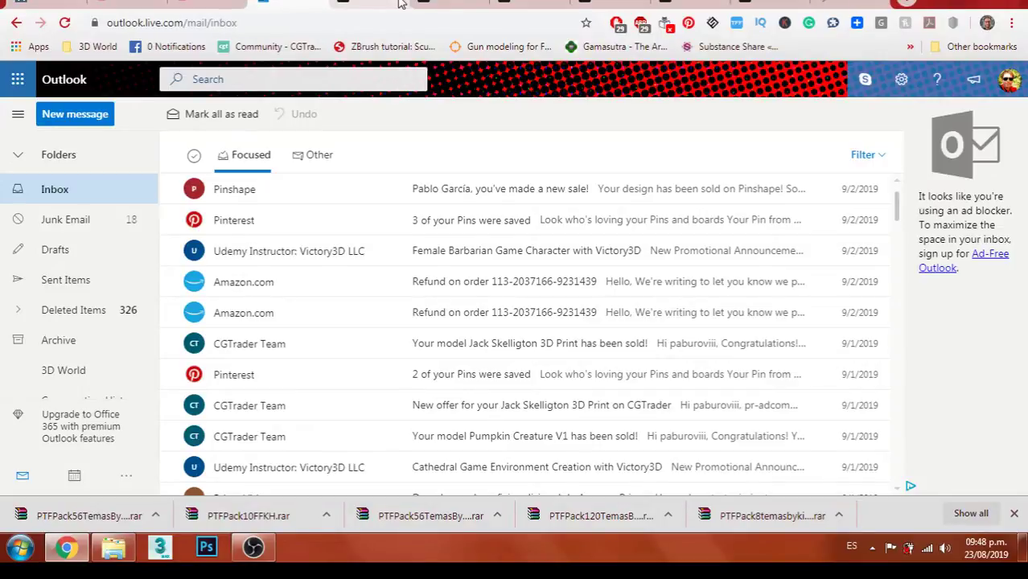
pyautogui.click(399, 4)
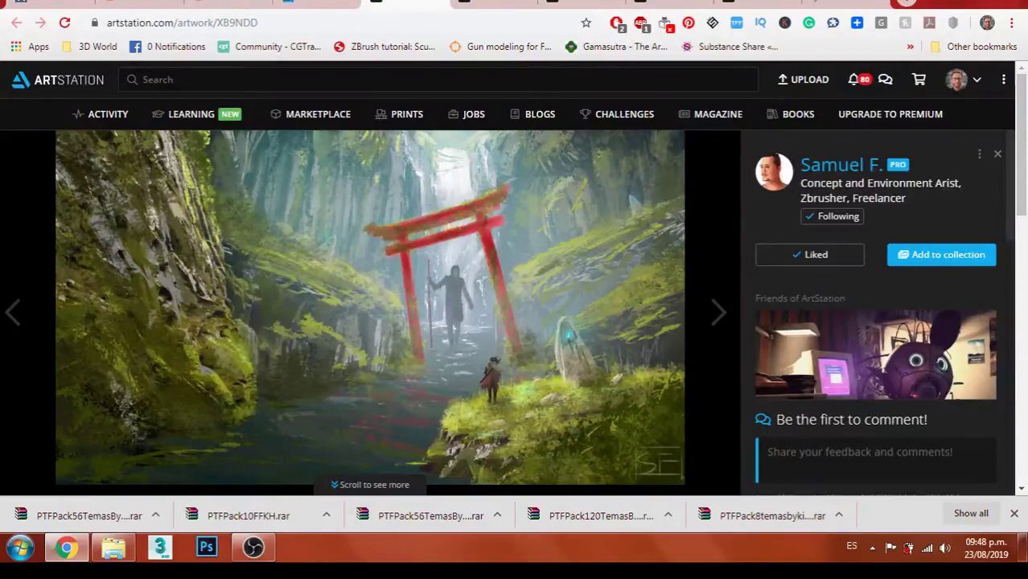
pyautogui.click(441, 12)
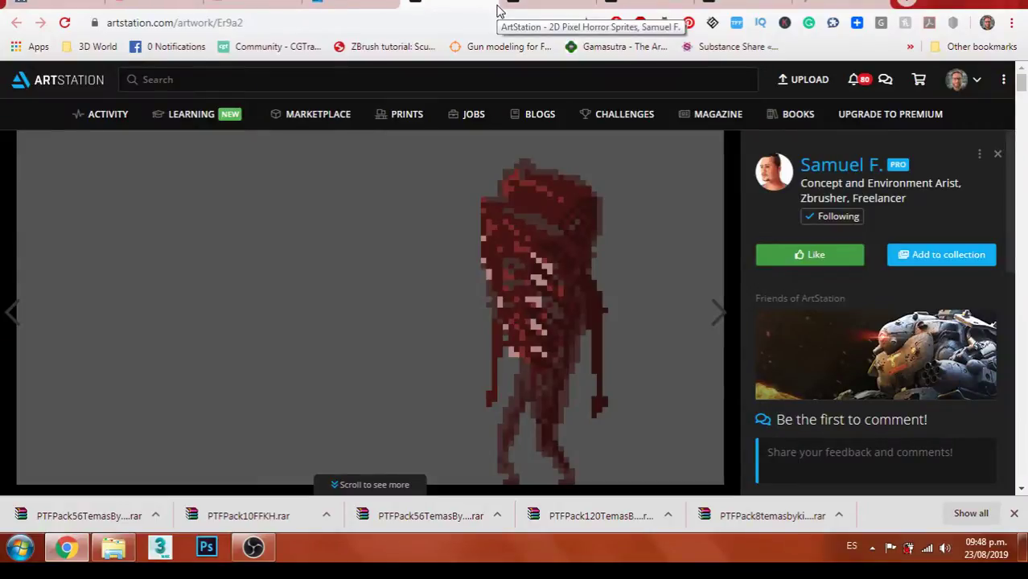
pyautogui.click(508, 9)
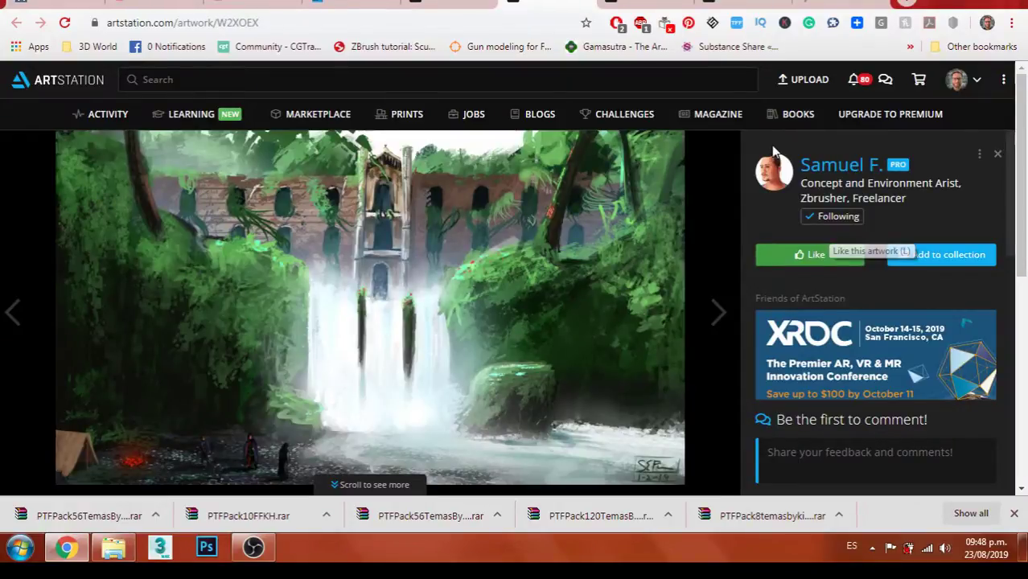
pyautogui.click(748, 3)
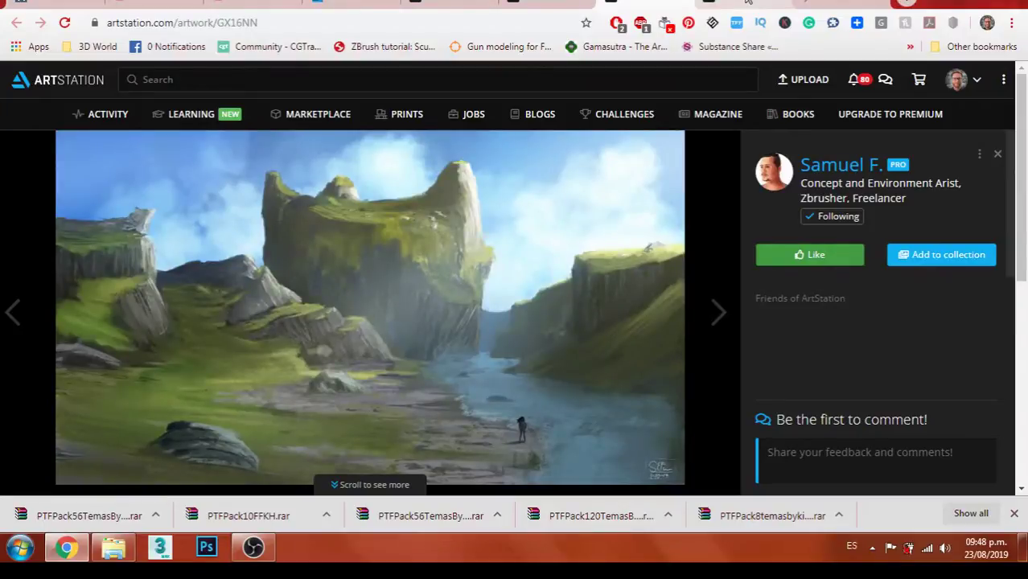
pyautogui.click(748, 3)
# - Switch to the Descargas folder in Windows Explorer and cut PlayStation15thAnniversary_Theme- PSP.ptf together with the five PTFPack archives
pyautogui.click(113, 540)
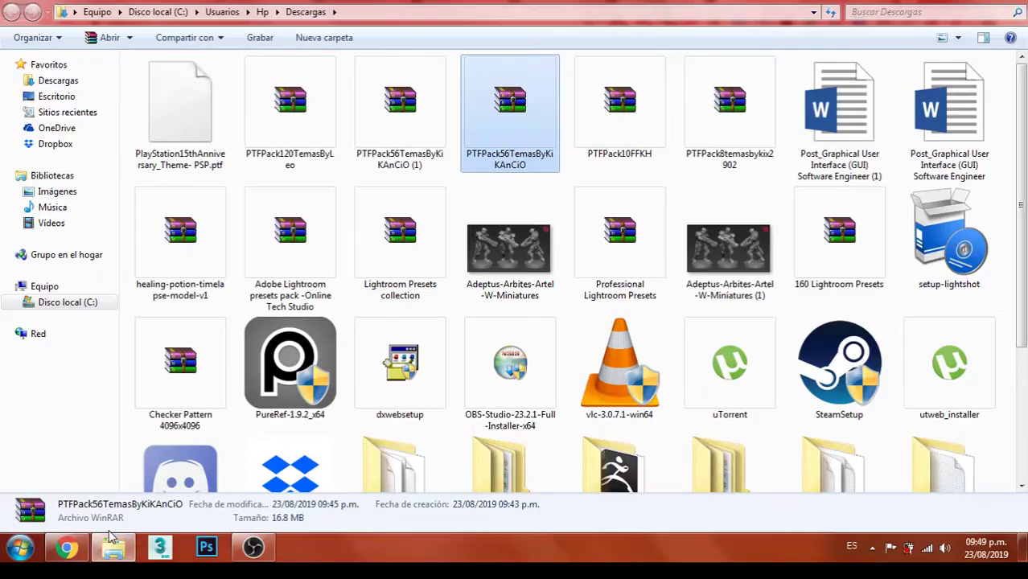
pyautogui.press('Left')
pyautogui.press('Left')
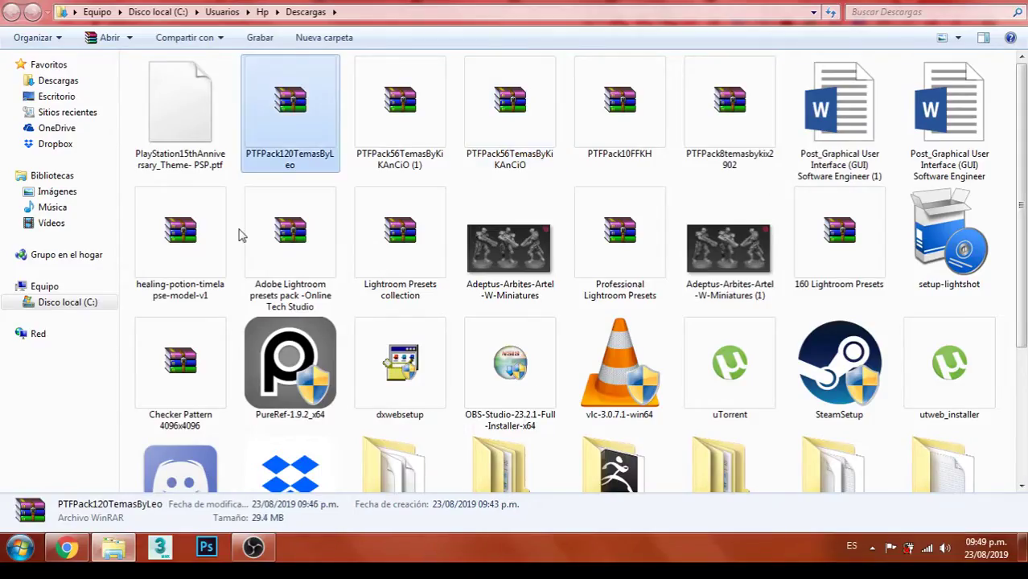
pyautogui.keyDown('shift'); pyautogui.click(710, 115); pyautogui.keyUp('shift')
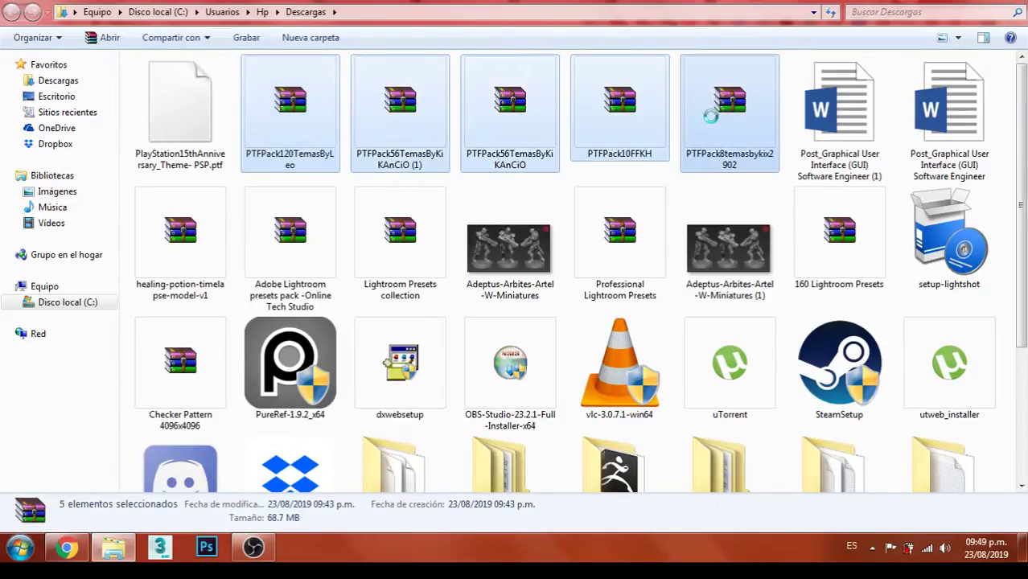
pyautogui.rightClick(712, 119)
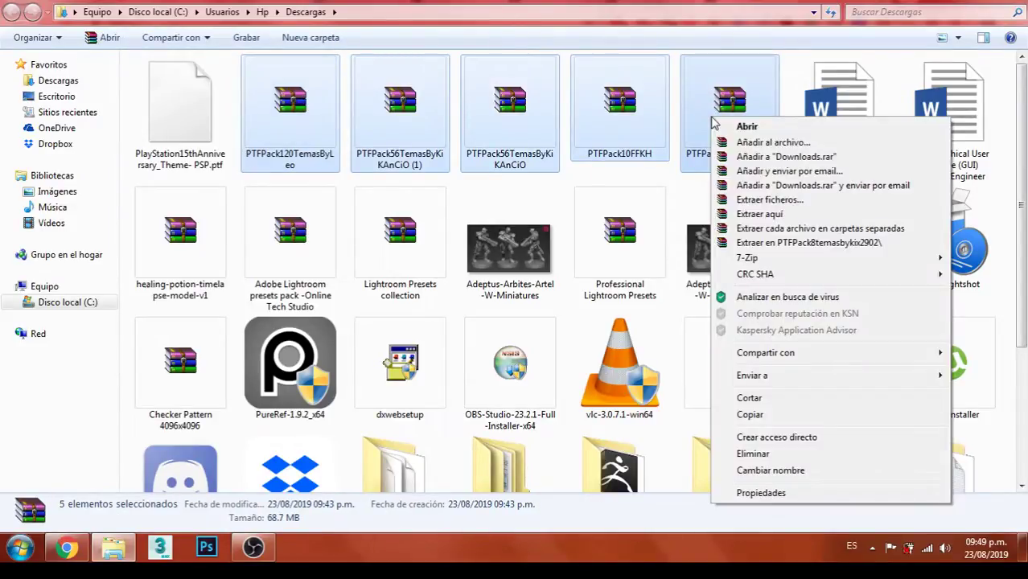
pyautogui.press('Escape')
pyautogui.hotkey('ctrl', 'shift', 'Home')
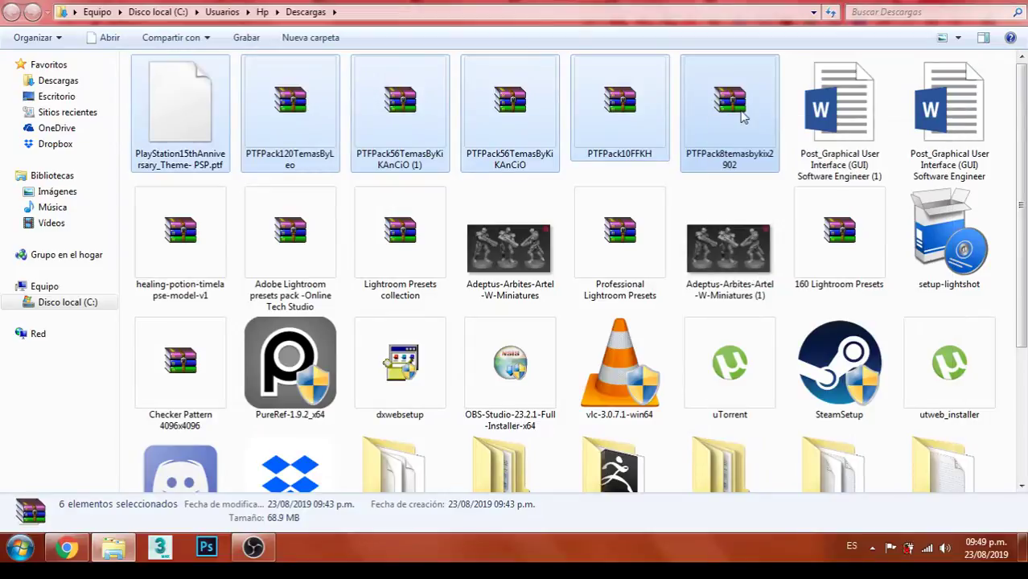
pyautogui.rightClick(743, 116)
pyautogui.click(771, 313)
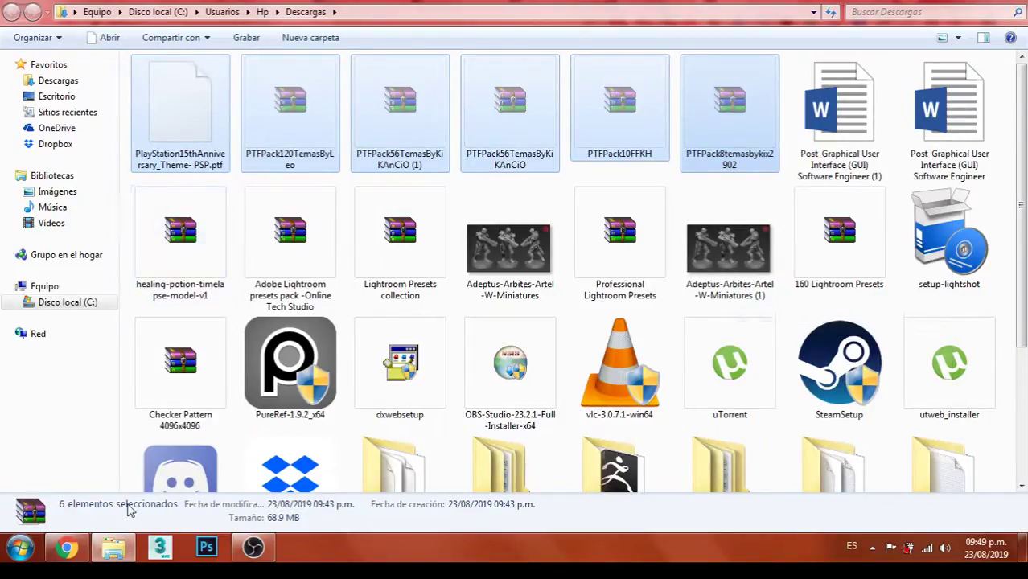
# - Navigate to the PSP folder inside Mis documentos of the Hp user folder
pyautogui.click(113, 545)
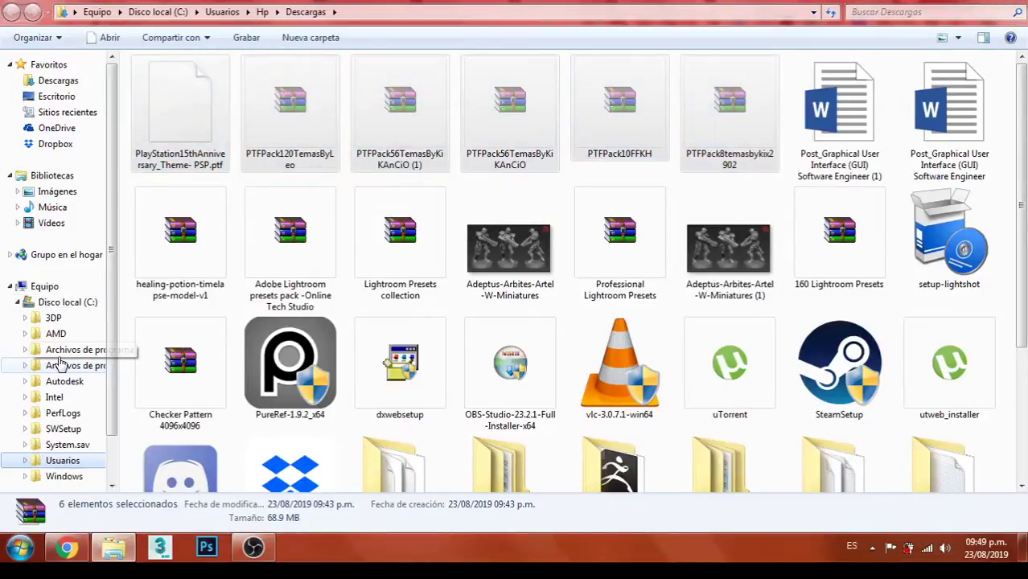
pyautogui.click(63, 459)
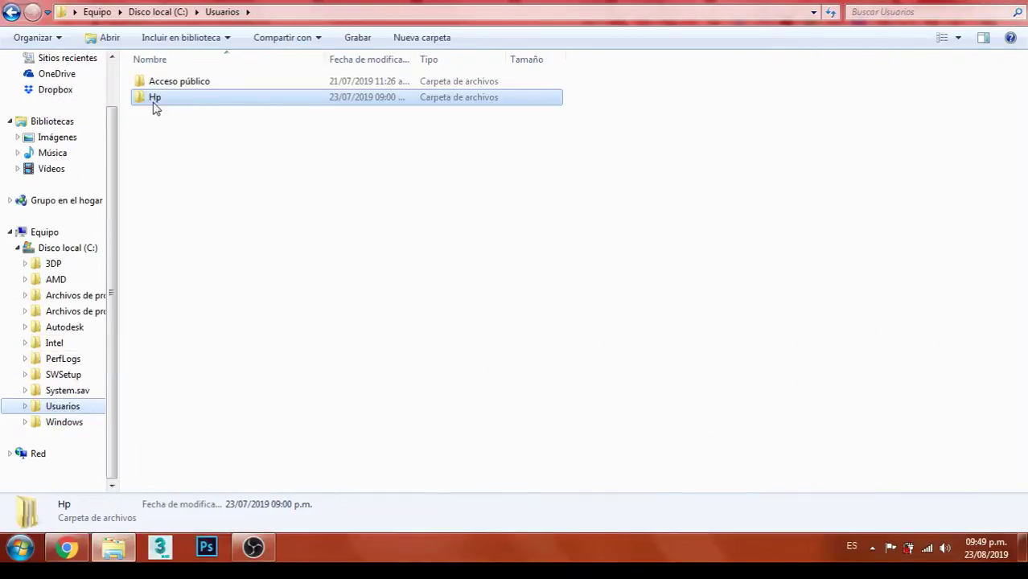
pyautogui.doubleClick(156, 100)
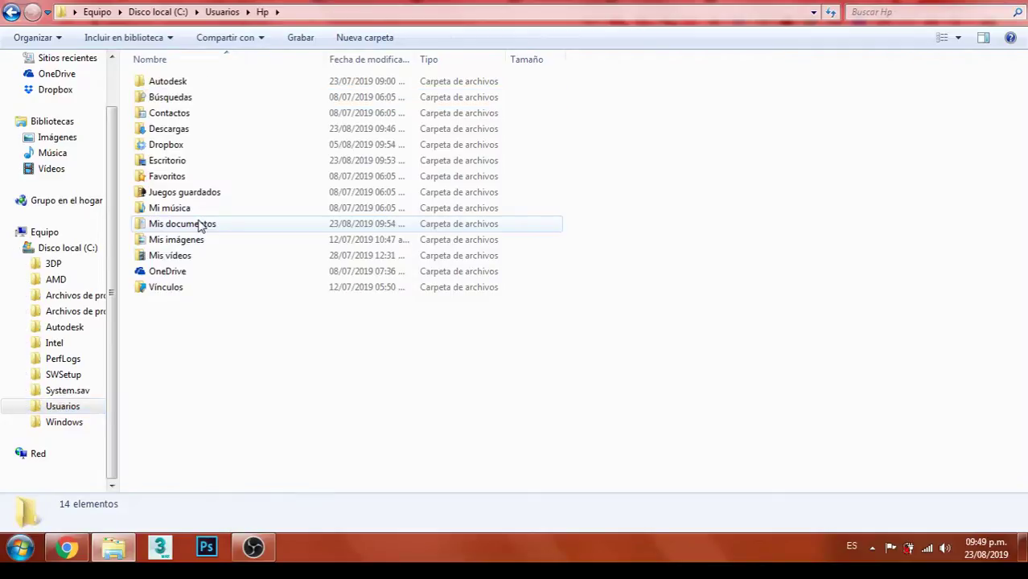
pyautogui.doubleClick(200, 225)
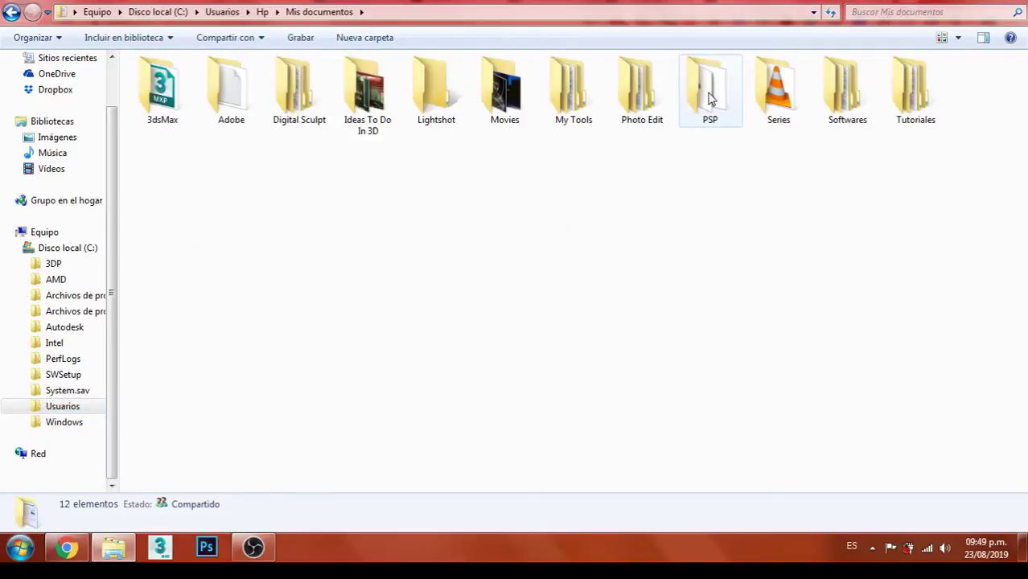
pyautogui.doubleClick(710, 96)
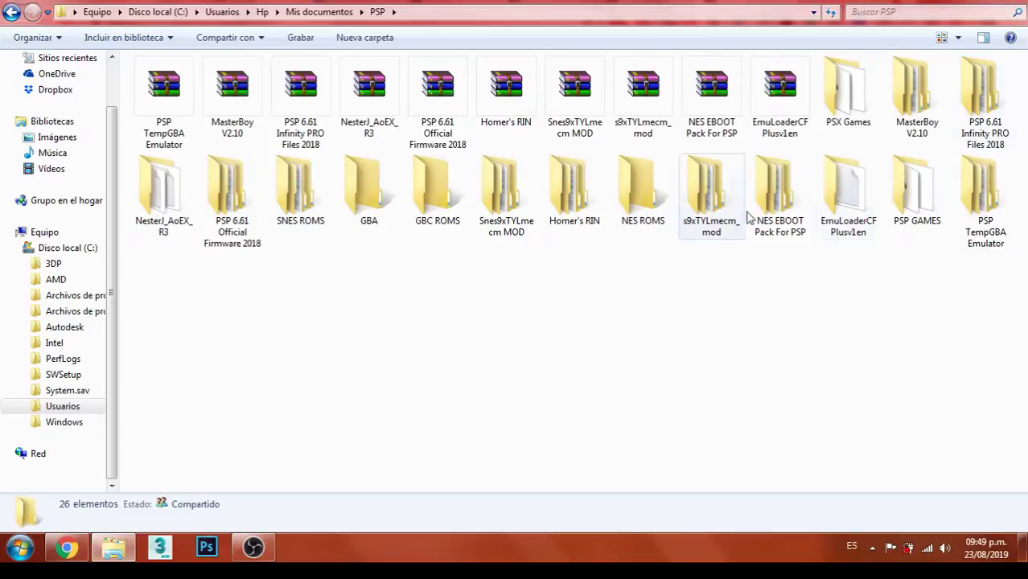
# - Create a new folder named PSP Themes inside the PSP folder
pyautogui.rightClick(671, 289)
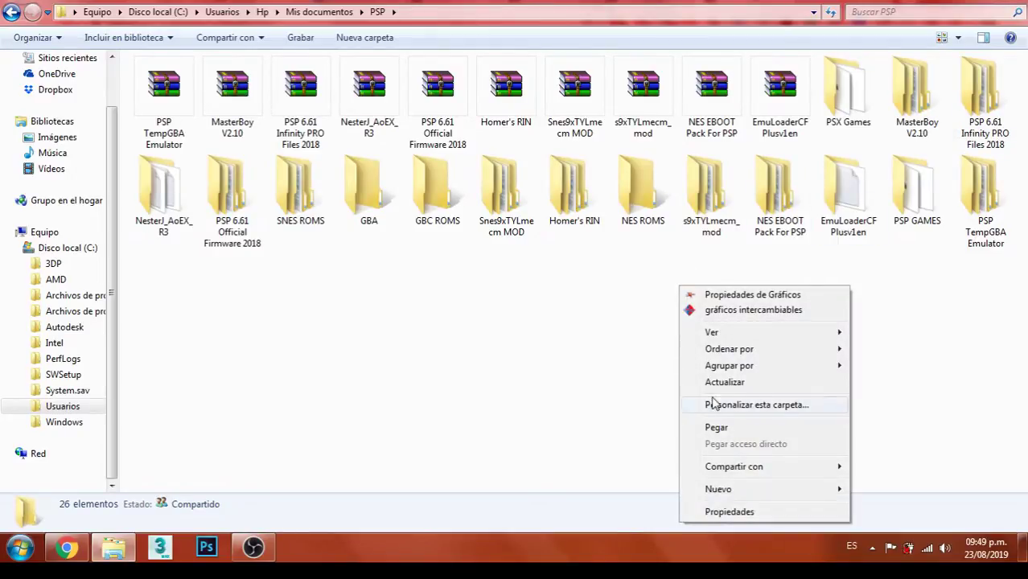
pyautogui.moveTo(704, 494)
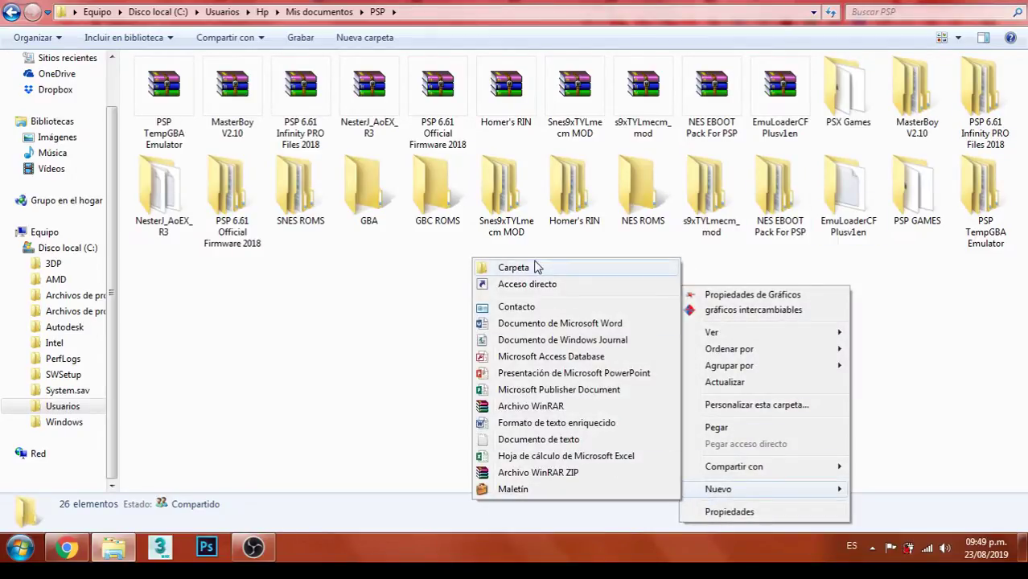
pyautogui.click(521, 267)
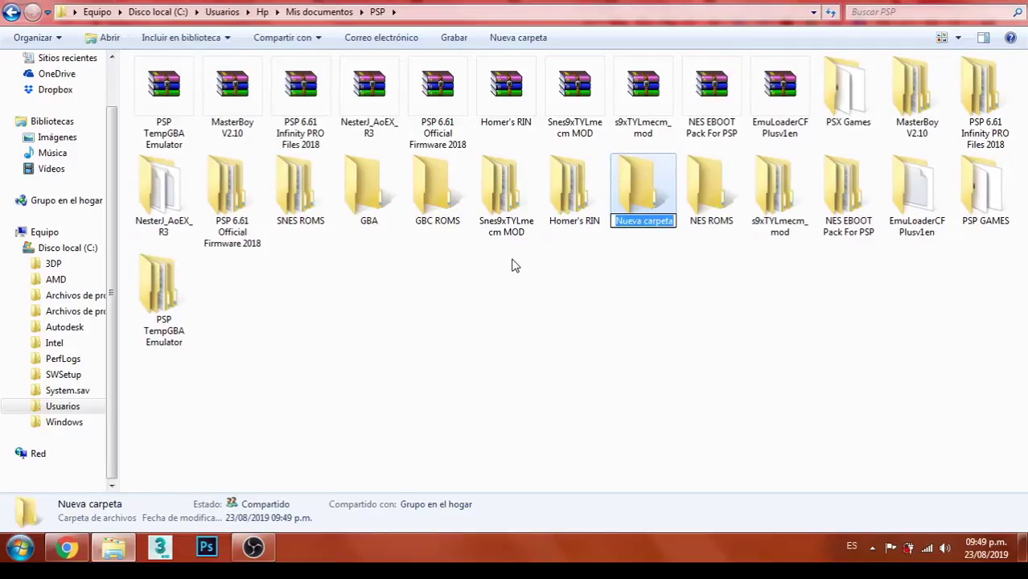
pyautogui.write('PSP Theme')
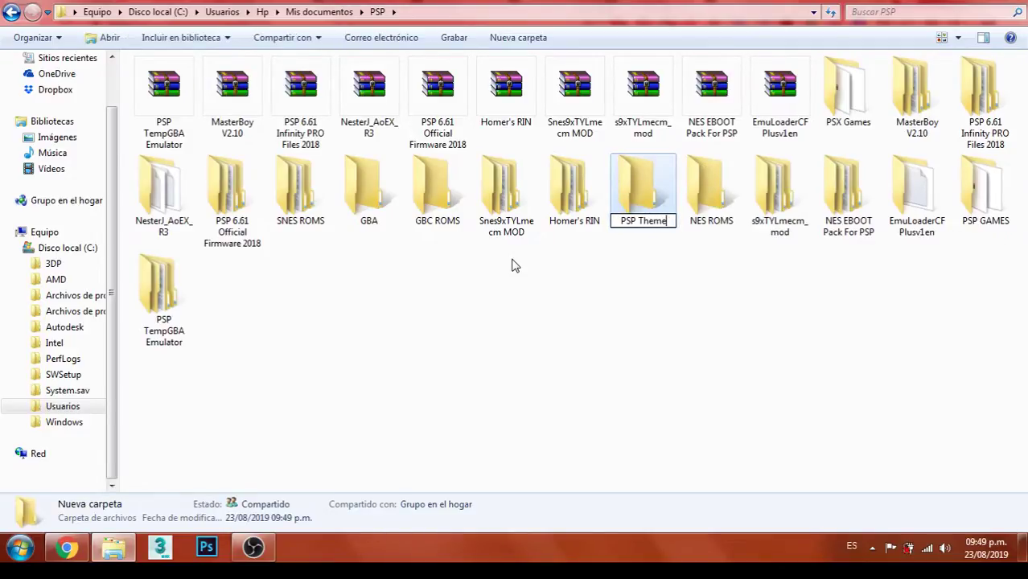
pyautogui.write('s')
pyautogui.press('Return')
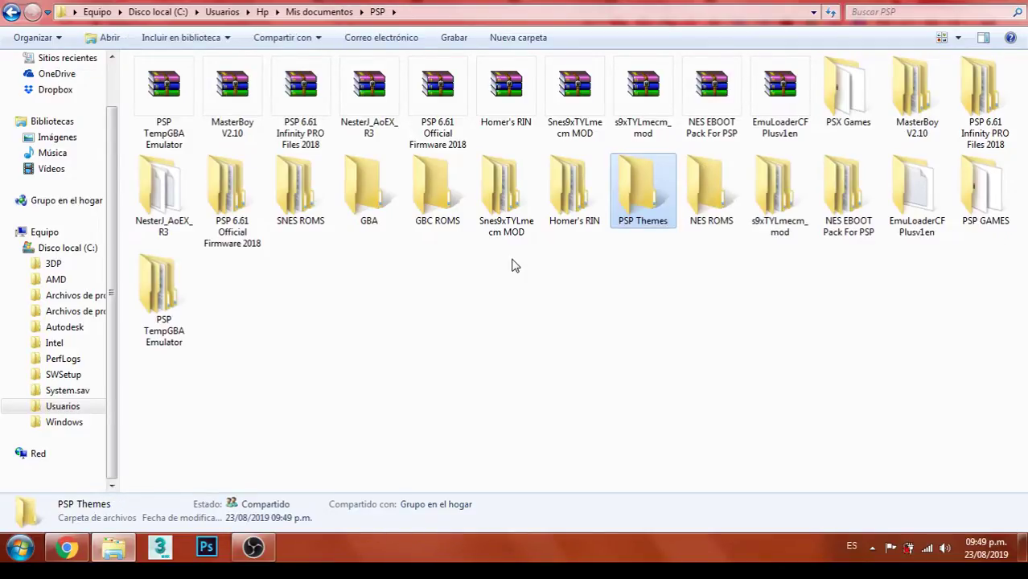
# - Open the PSP Themes folder and paste the cut theme files into it
pyautogui.doubleClick(641, 212)
pyautogui.rightClick(653, 248)
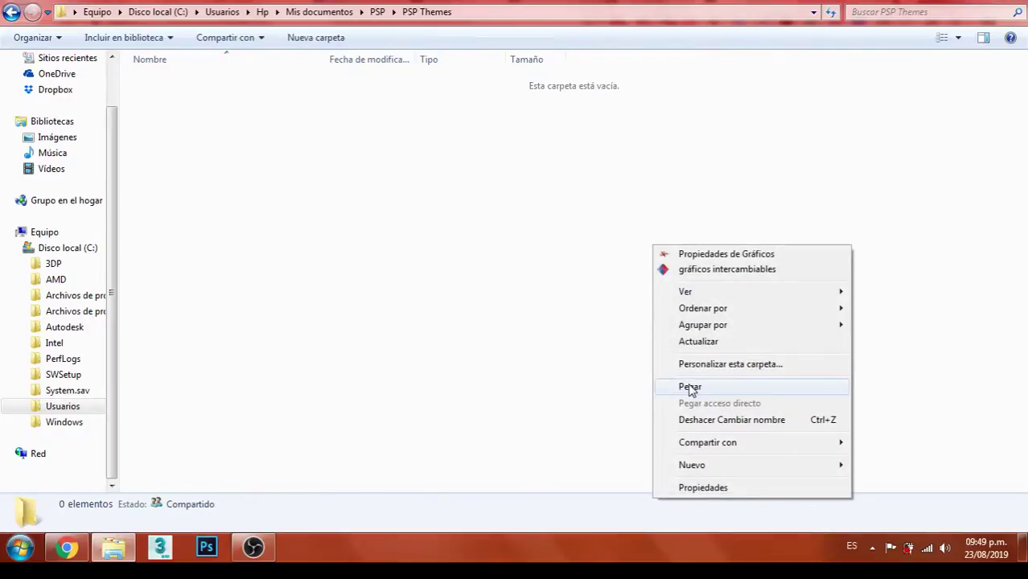
pyautogui.click(689, 387)
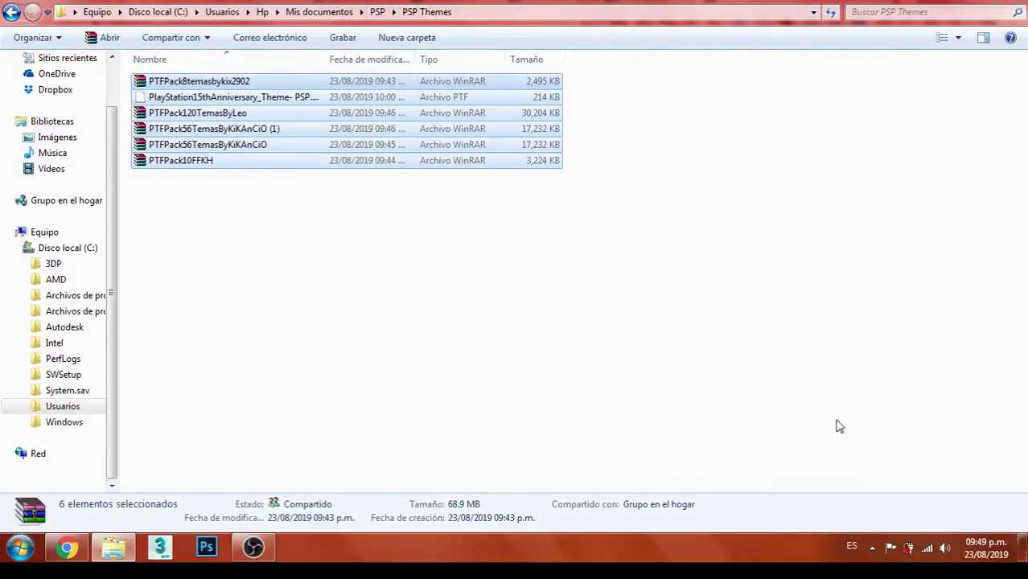
# - Display the files in PSP Themes as larger icons and open the PTFPack8temasbykix2902 archive
pyautogui.click(957, 38)
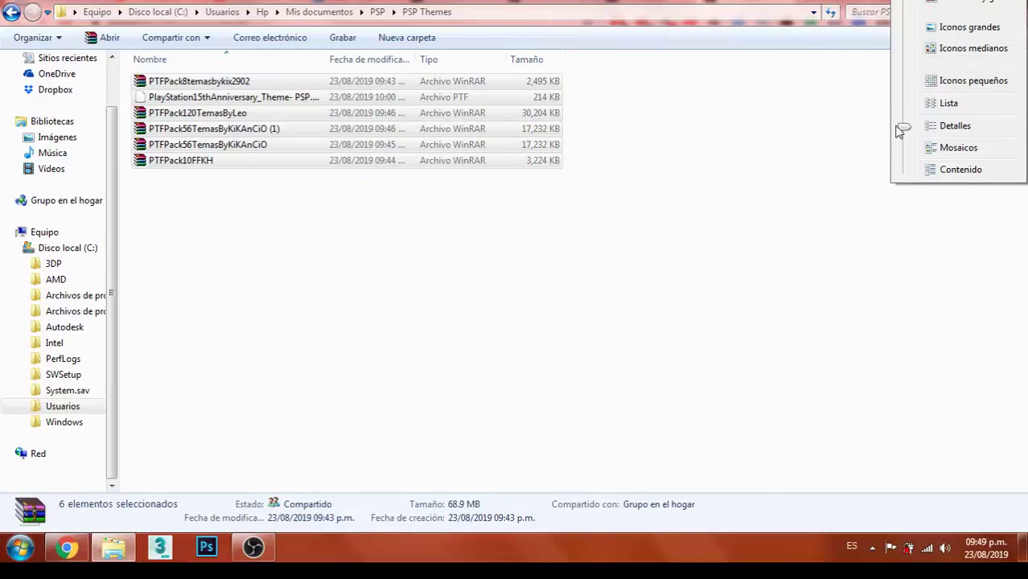
pyautogui.moveTo(899, 130); pyautogui.dragTo(906, 40)
pyautogui.click(609, 197)
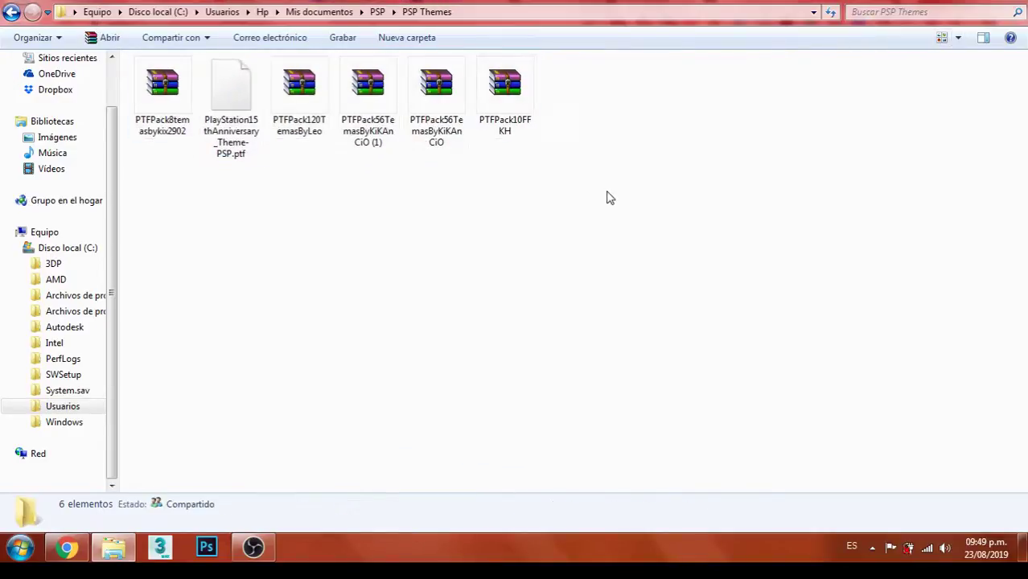
pyautogui.doubleClick(167, 96)
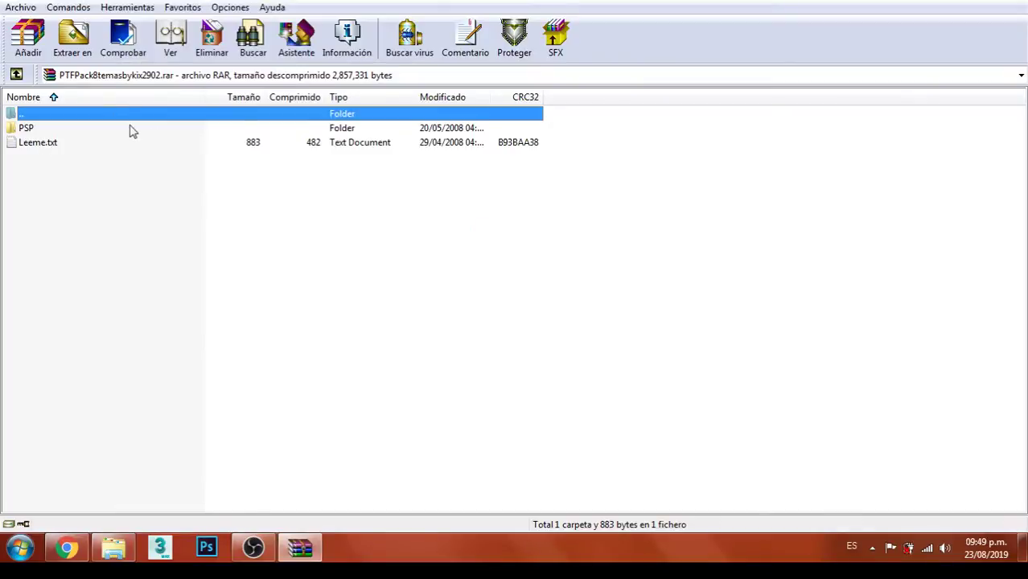
# - Extract everything from the PTFPack8temasbykix2902 archive into its own folder in PSP Themes, and delete the archive
pyautogui.rightClick(115, 113)
pyautogui.click(165, 121)
pyautogui.click(81, 46)
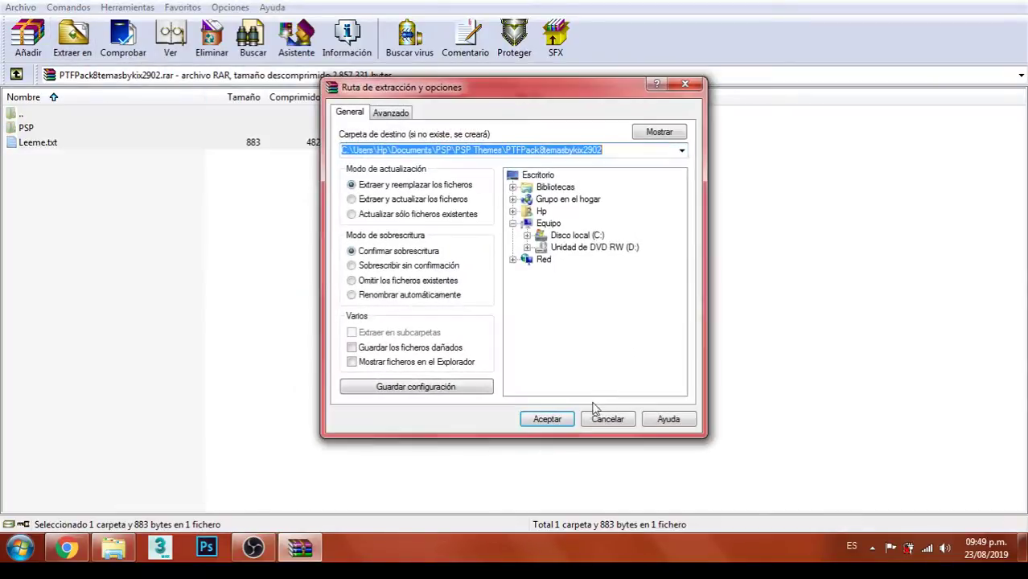
pyautogui.press('Return')
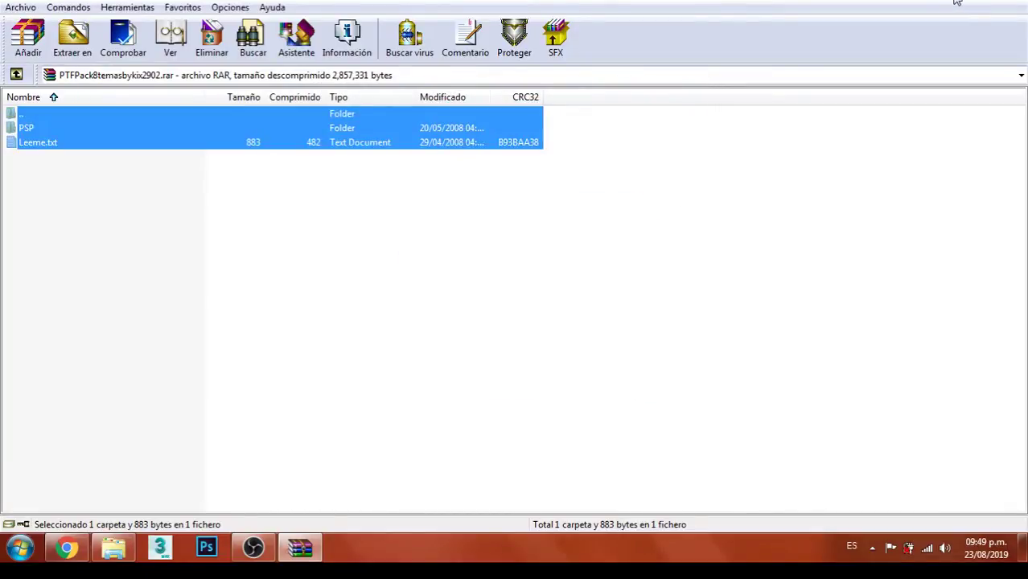
pyautogui.press('Escape')
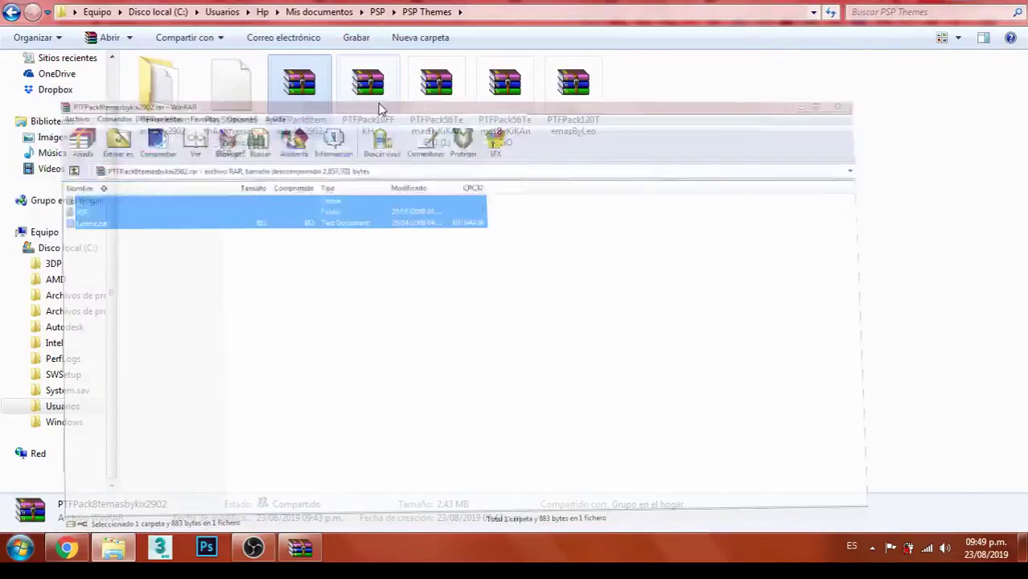
pyautogui.press('Delete')
pyautogui.click(567, 326)
# - Extract all contents of the PTFPack10FFKH archive into a PTFPack10FFKH folder, and move the archive to the recycle bin
pyautogui.click(325, 88)
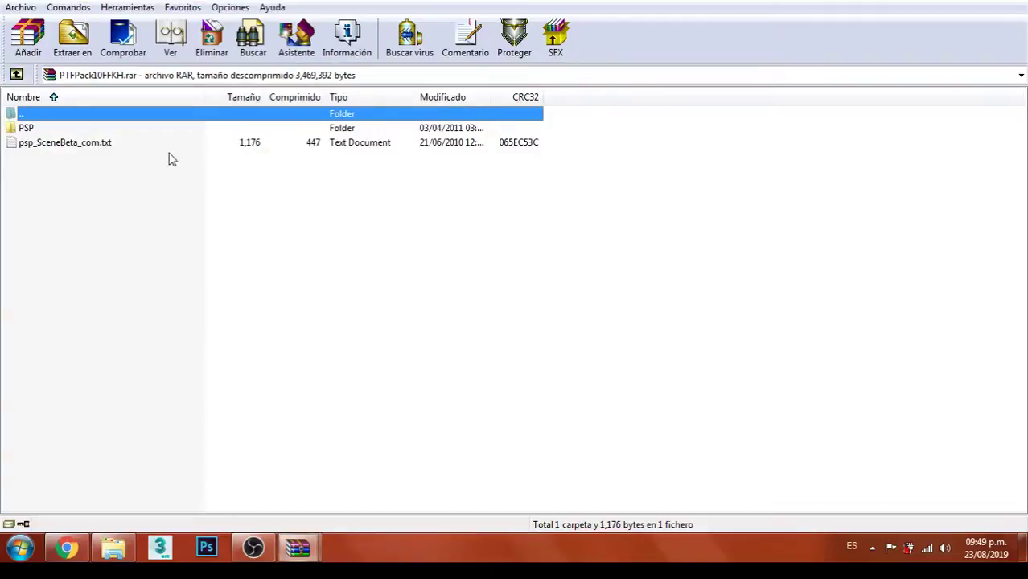
pyautogui.hotkey('ctrl', 'a')
pyautogui.hotkey('alt', 'e')
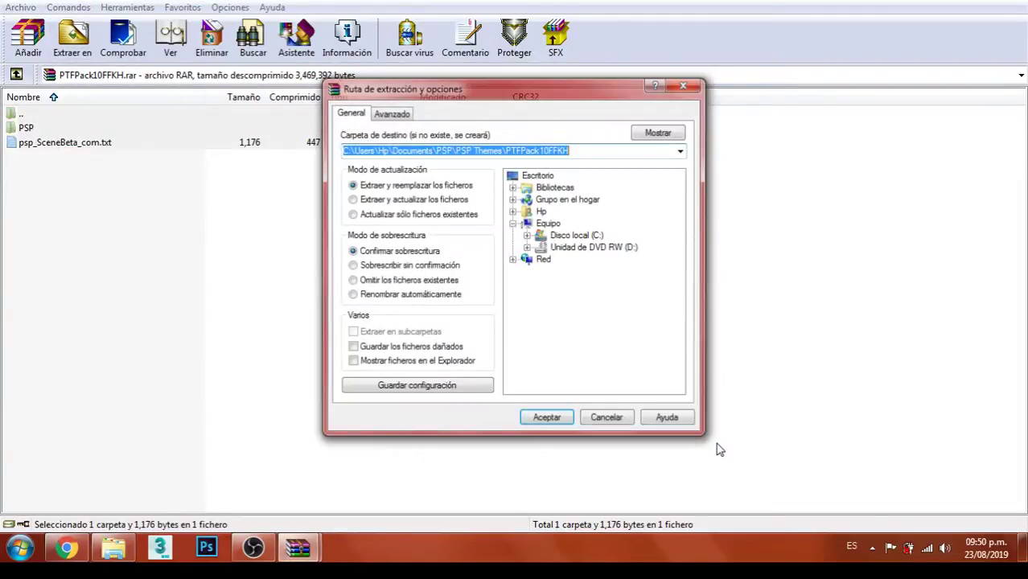
pyautogui.press('Return')
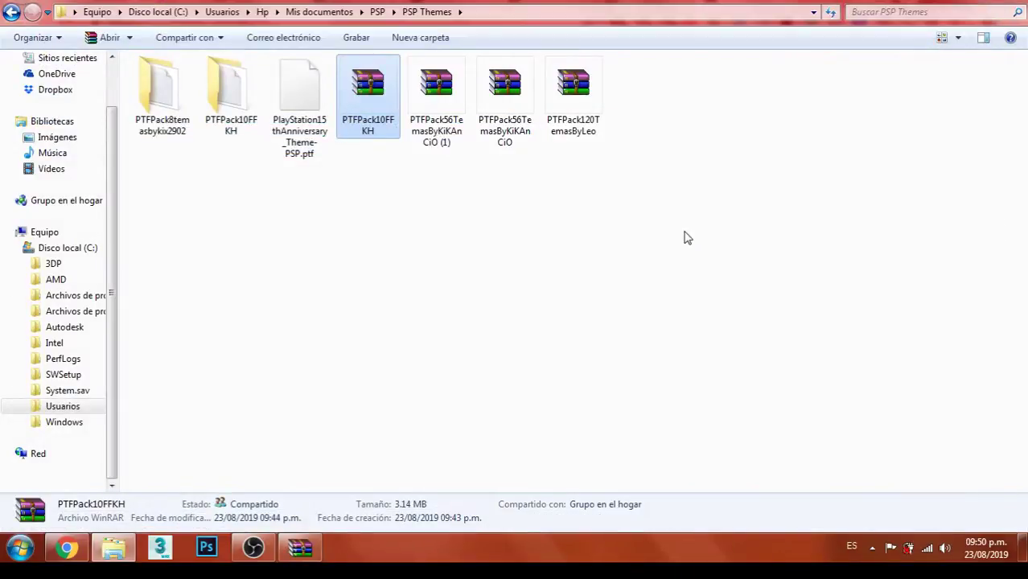
pyautogui.press('Delete')
pyautogui.click(581, 325)
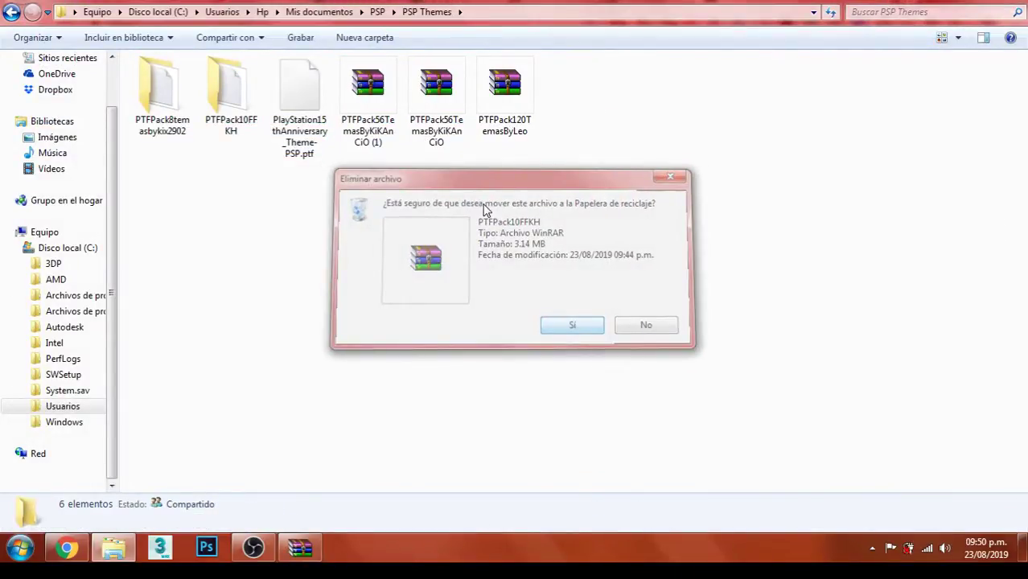
# - Delete the duplicate archive PTFPack56TemasByKiKAnCiO (1) from the PSP Themes folder
pyautogui.press('Escape')
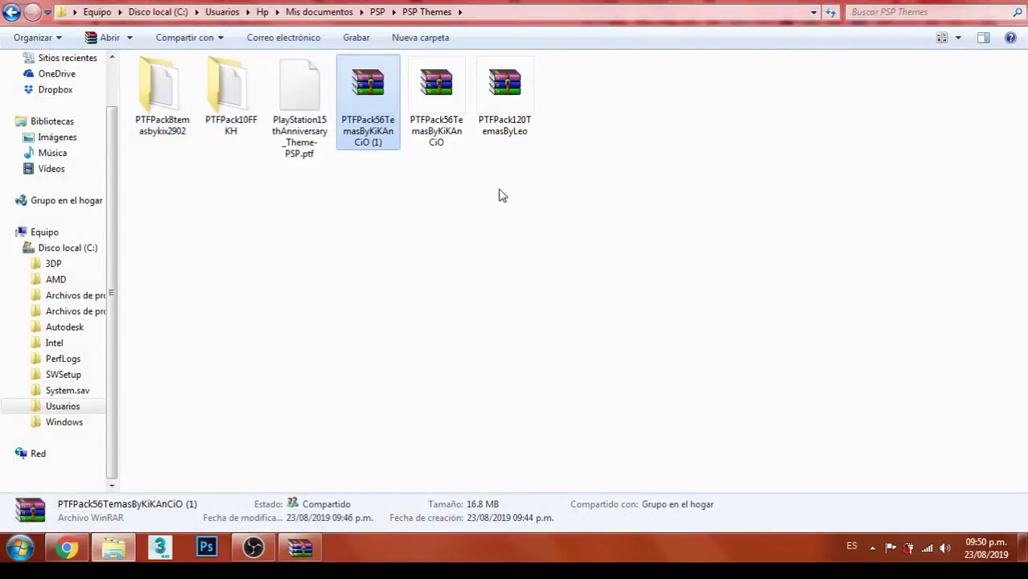
pyautogui.click(464, 172)
pyautogui.click(374, 93)
pyautogui.press('Delete')
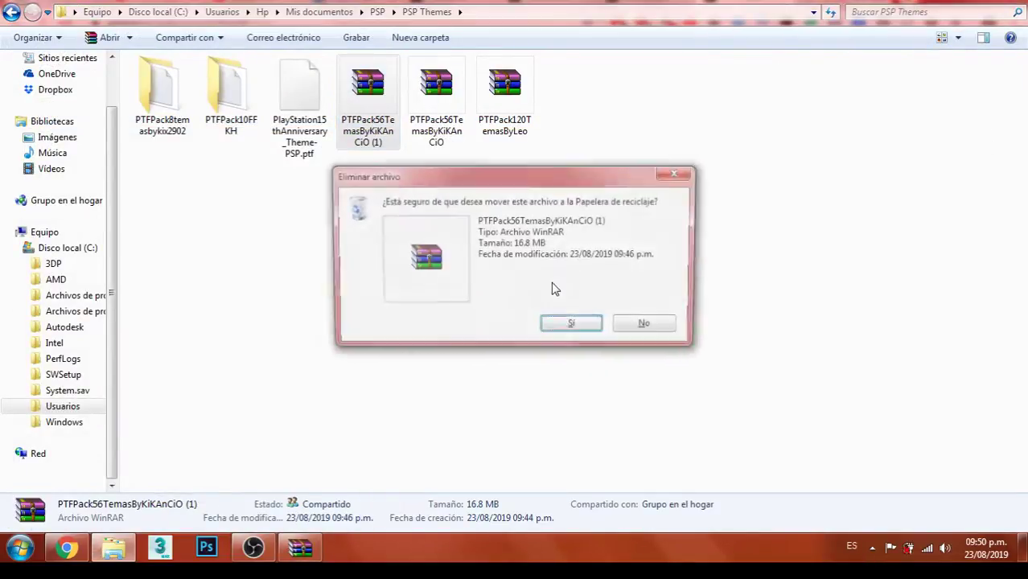
pyautogui.click(570, 322)
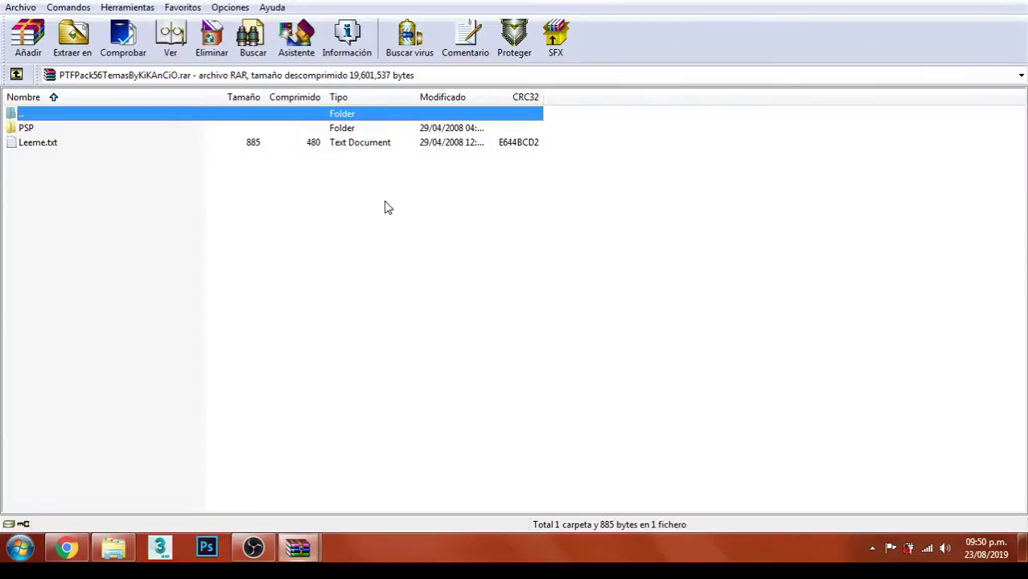
# - Extract all contents of the PTFPack56TemasByKiKAnCiO archive into its own folder, and delete the archive from PSP Themes
pyautogui.rightClick(92, 119)
pyautogui.click(105, 124)
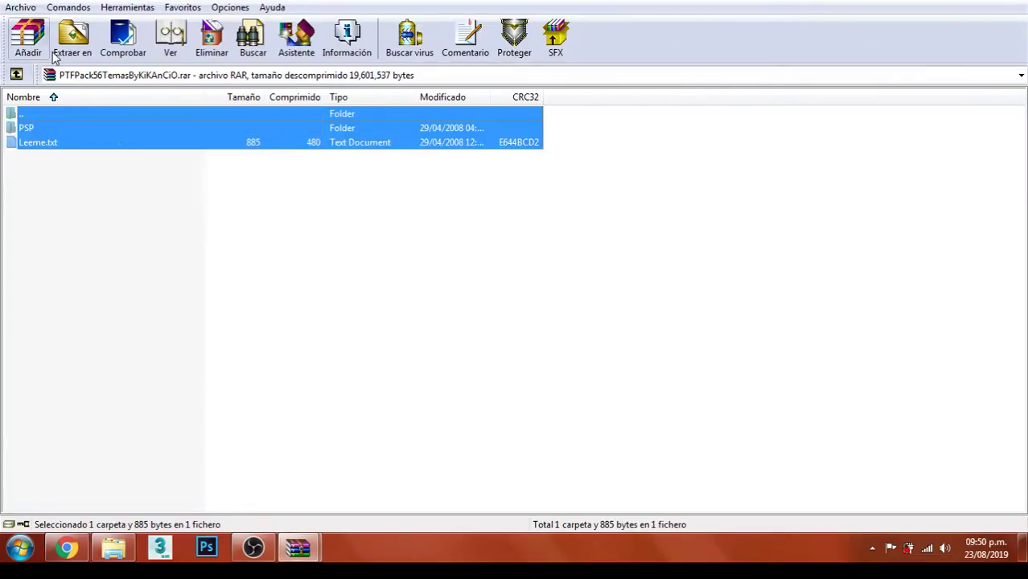
pyautogui.click(55, 54)
pyautogui.click(526, 427)
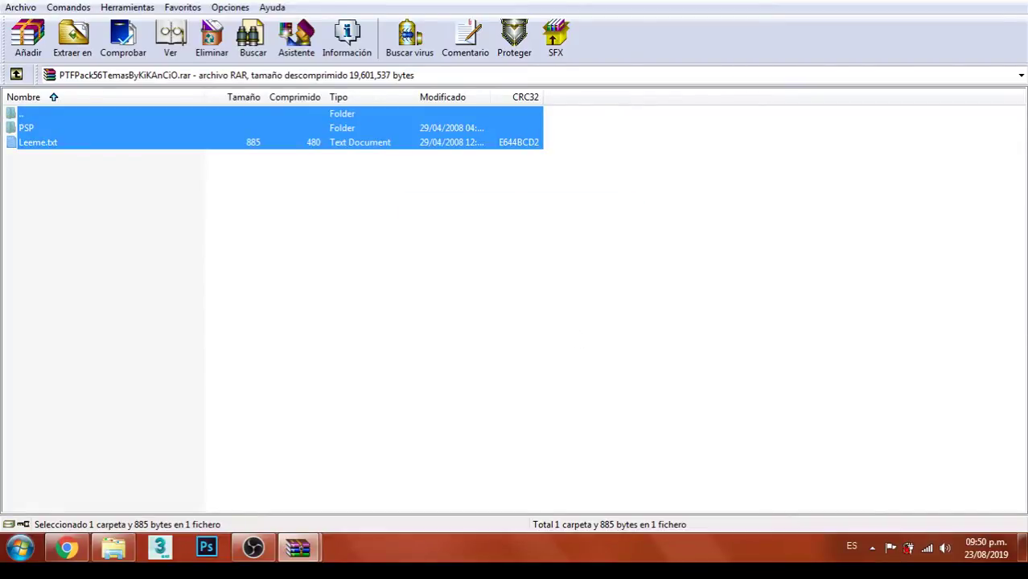
pyautogui.hotkey('alt', 'Tab')
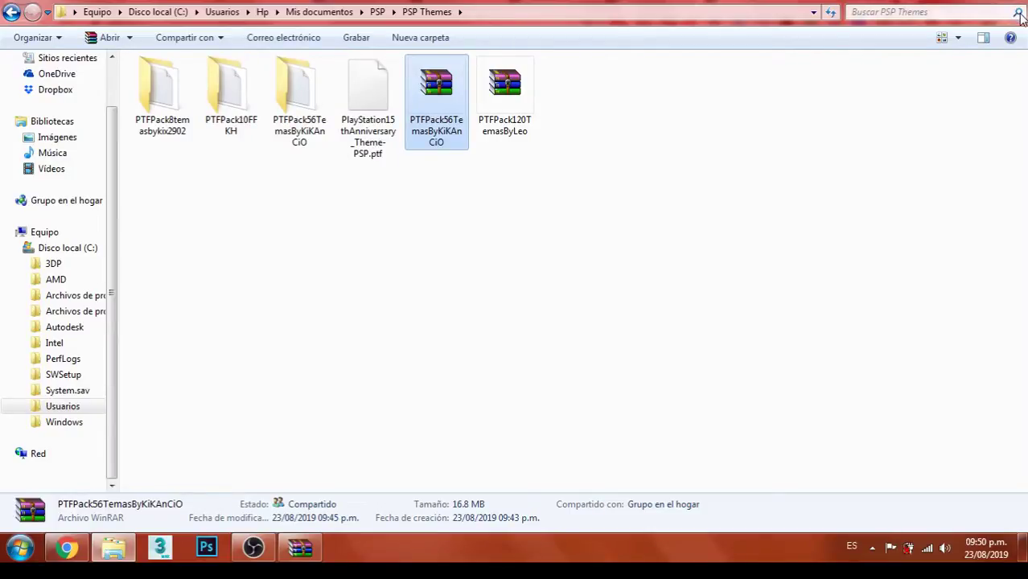
pyautogui.press('Delete')
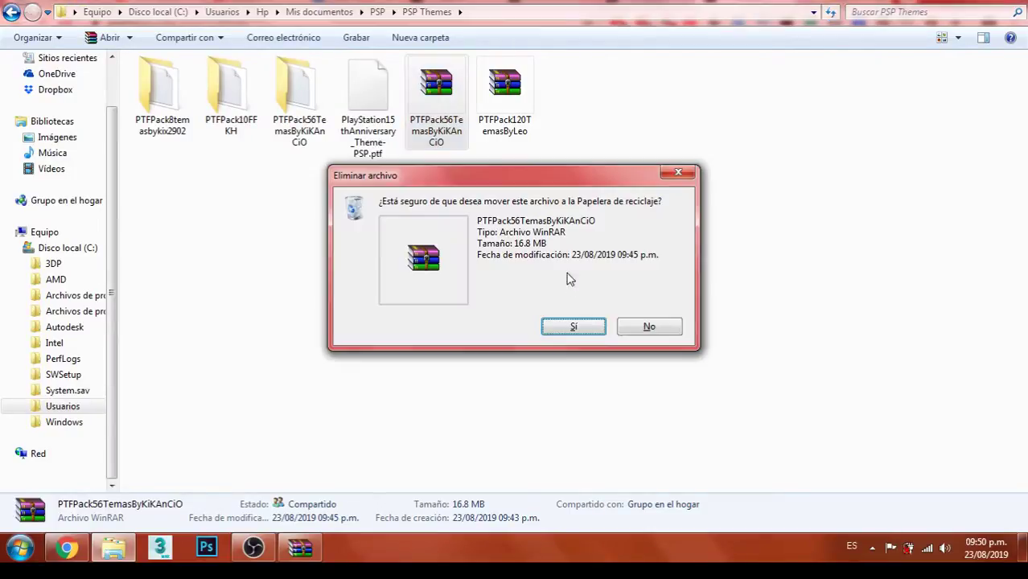
pyautogui.click(574, 325)
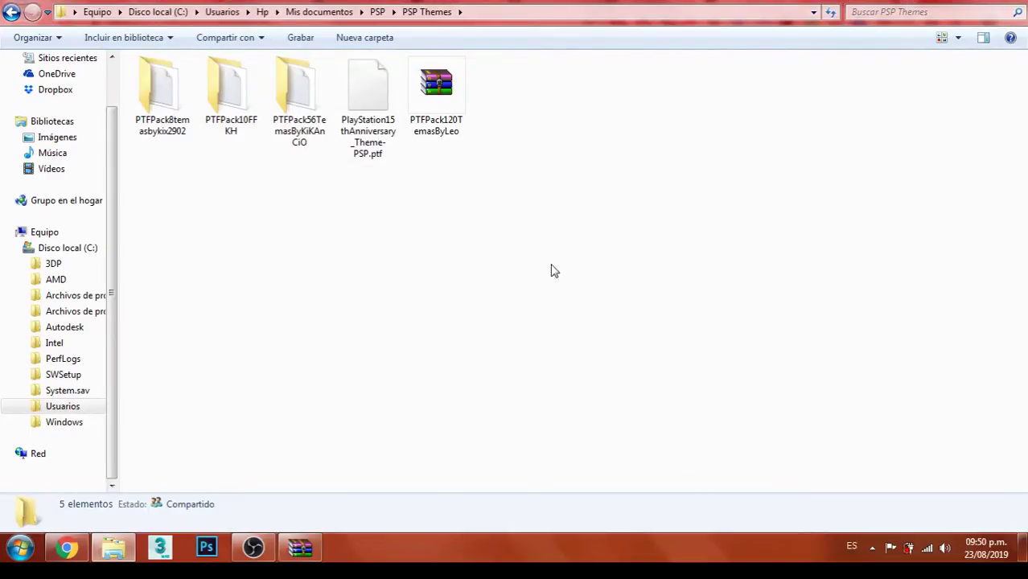
# - Extract all contents of the PTFPack120TemasByLeo archive into its own folder, and delete the archive from PSP Themes
pyautogui.click(448, 90)
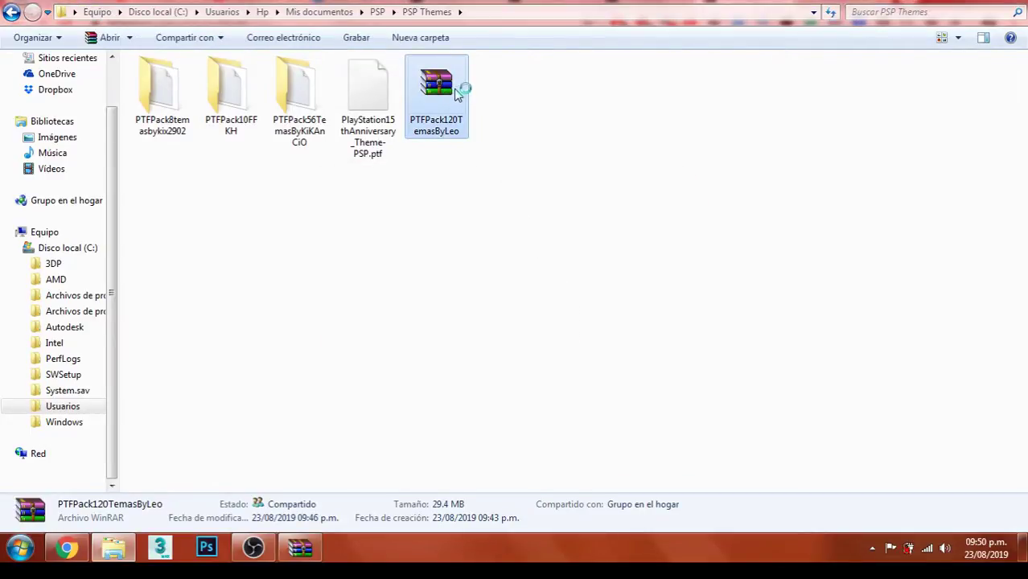
pyautogui.doubleClick(455, 97)
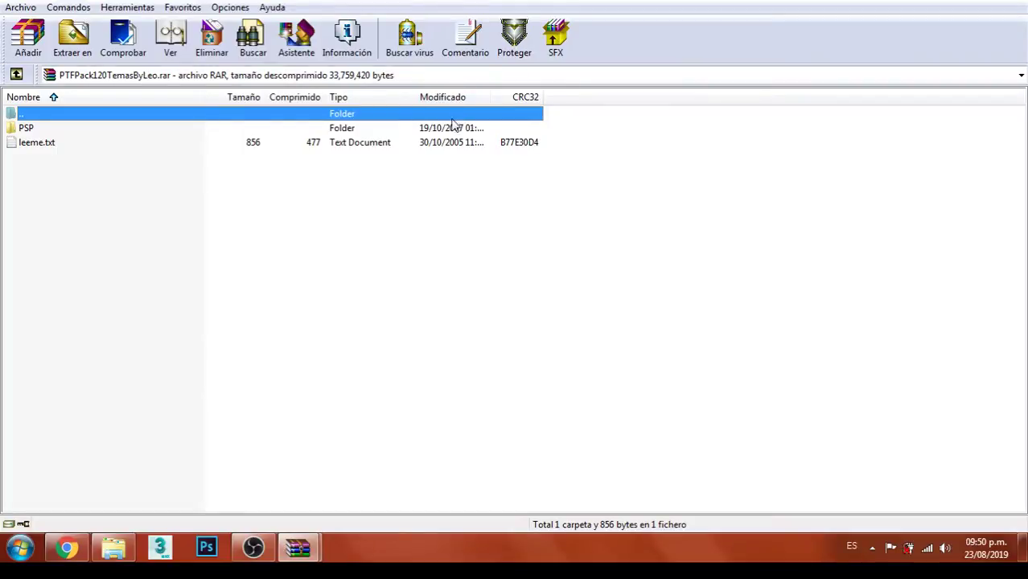
pyautogui.click(74, 129)
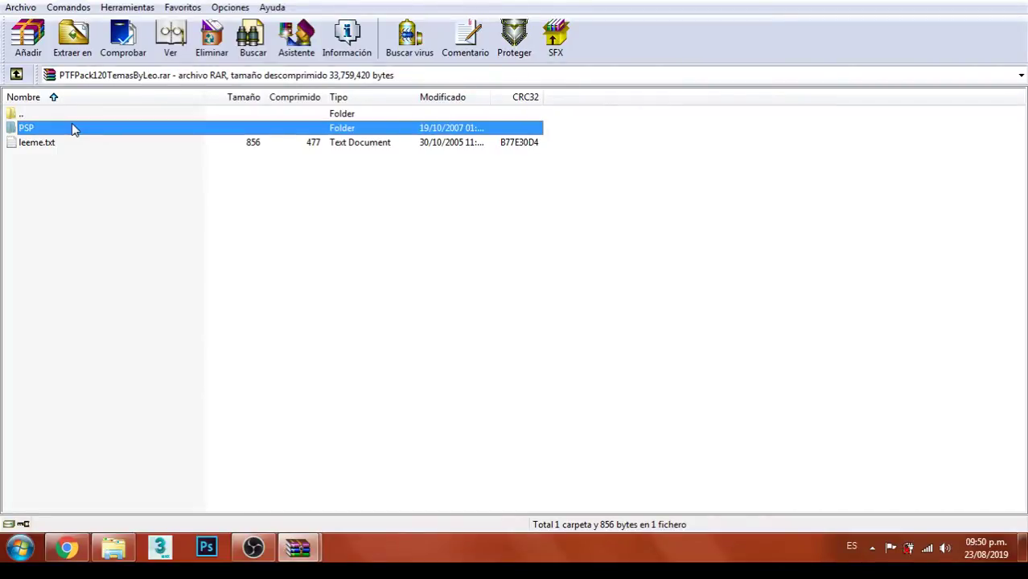
pyautogui.hotkey('alt', 'e')
pyautogui.click(543, 415)
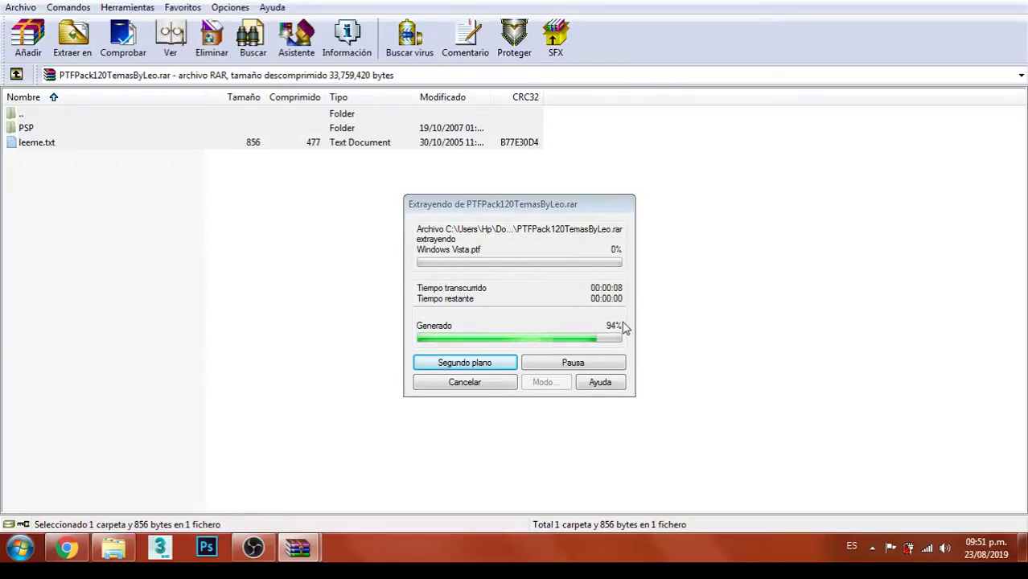
pyautogui.press('Escape')
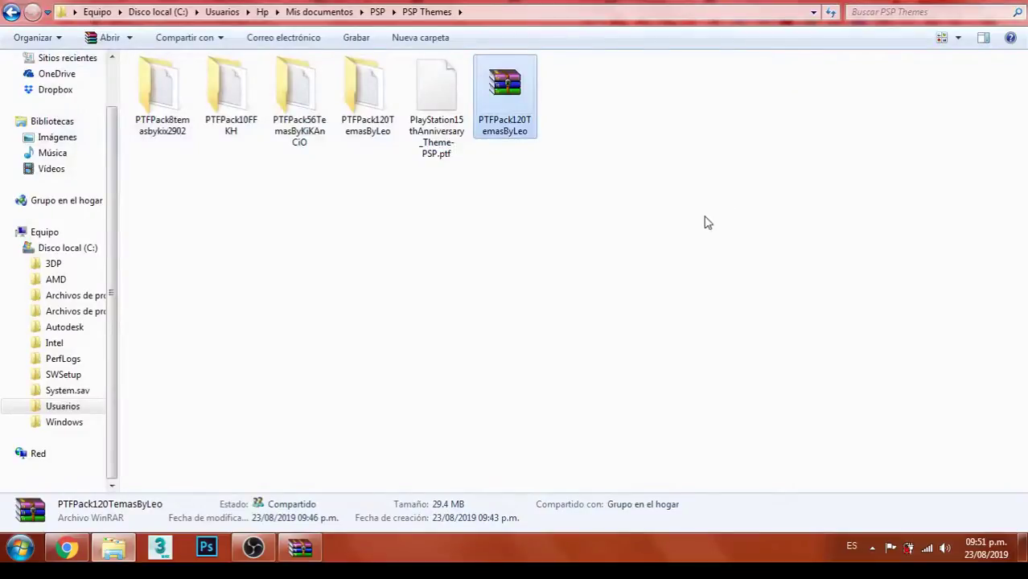
pyautogui.press('Delete')
pyautogui.click(571, 321)
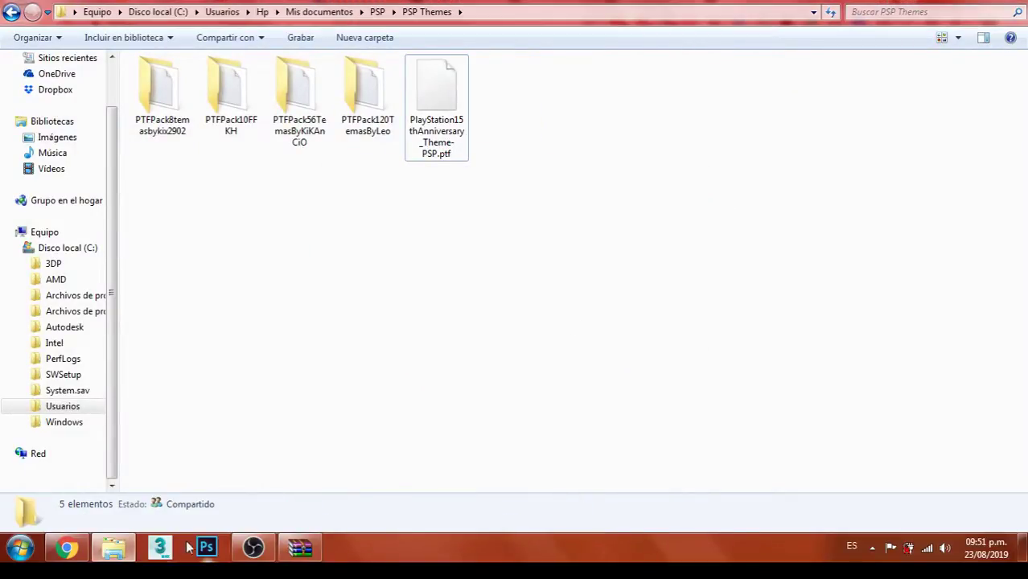
# - Close the leftover PTFPack8temasbykix2902 archive window and return to the PSP Themes folder
pyautogui.click(300, 548)
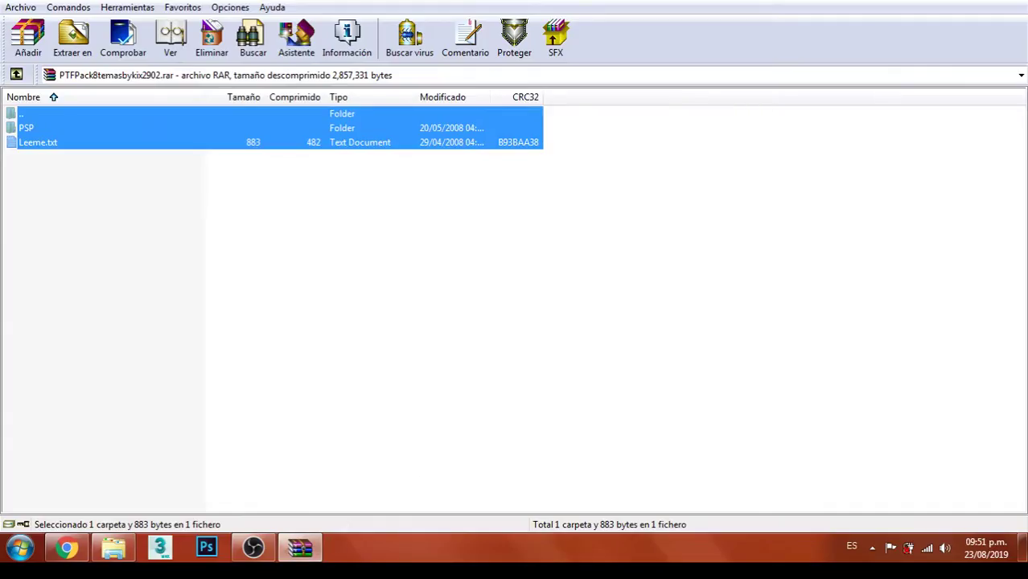
pyautogui.press('Escape')
pyautogui.click(121, 547)
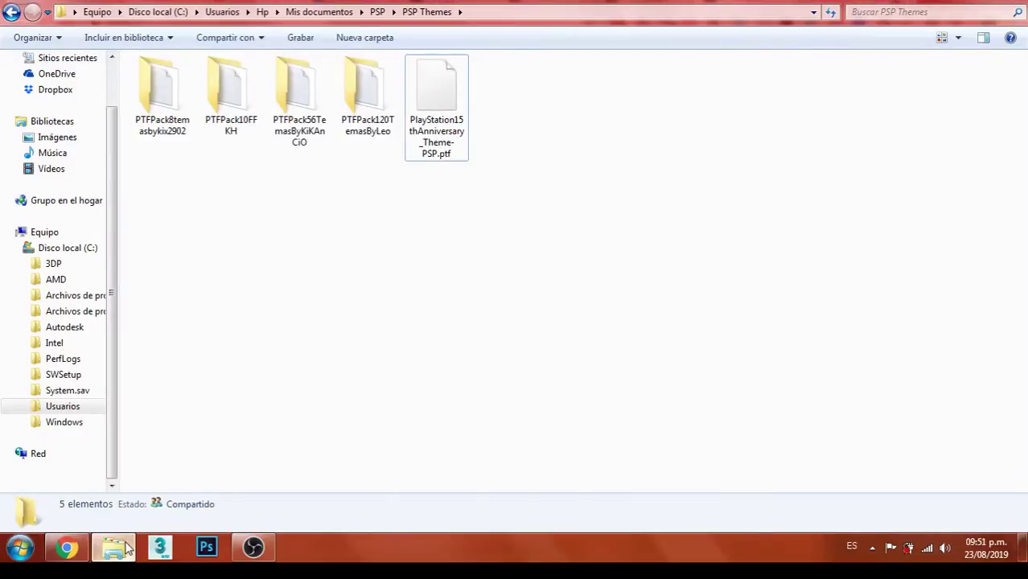
# - Switch to Chrome, dismiss the downloads bar, and close the PSP themes page and the finished ArtStation tabs
pyautogui.click(68, 548)
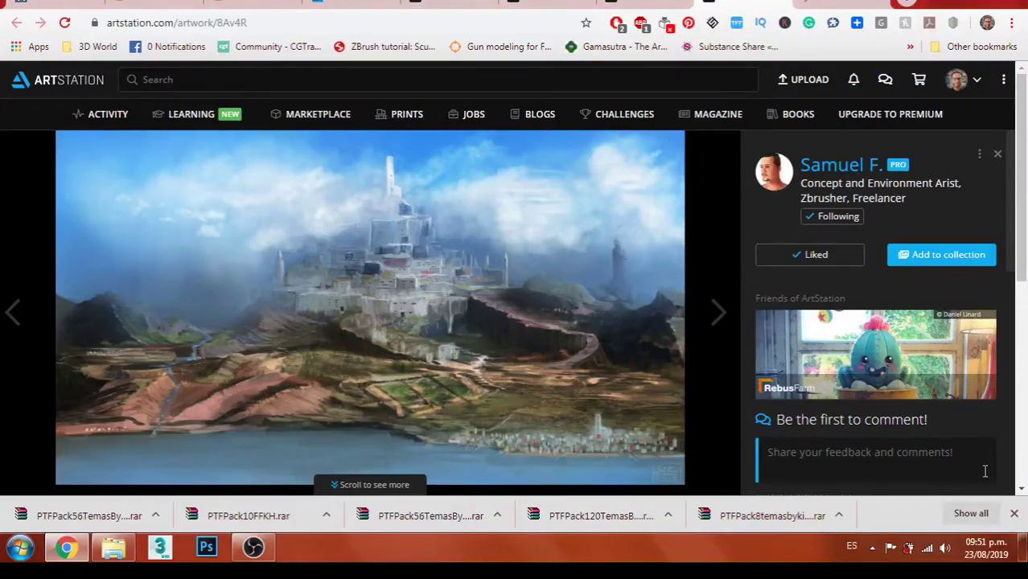
pyautogui.click(1012, 513)
pyautogui.click(804, 6)
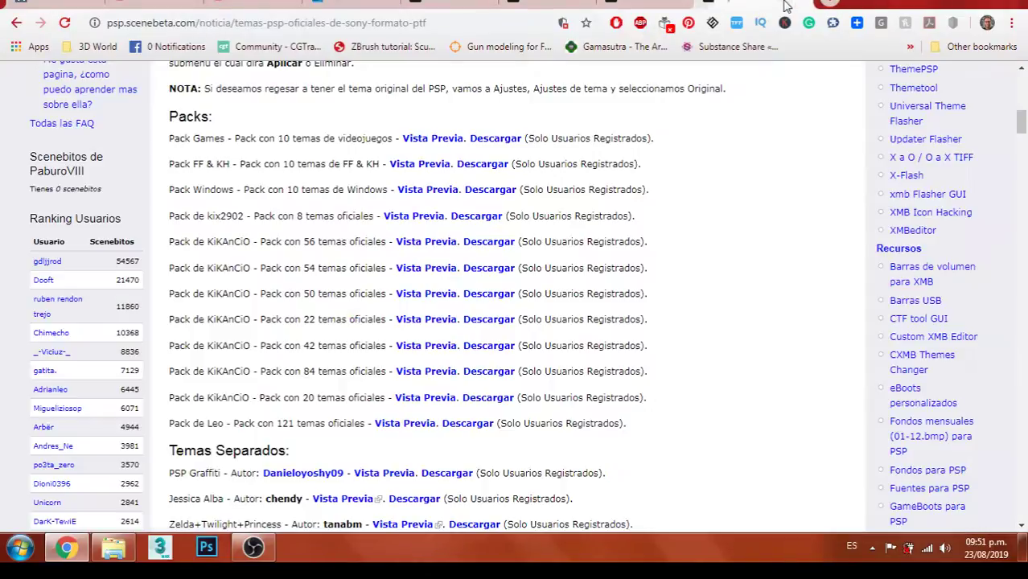
pyautogui.click(756, 5)
pyautogui.click(751, 5)
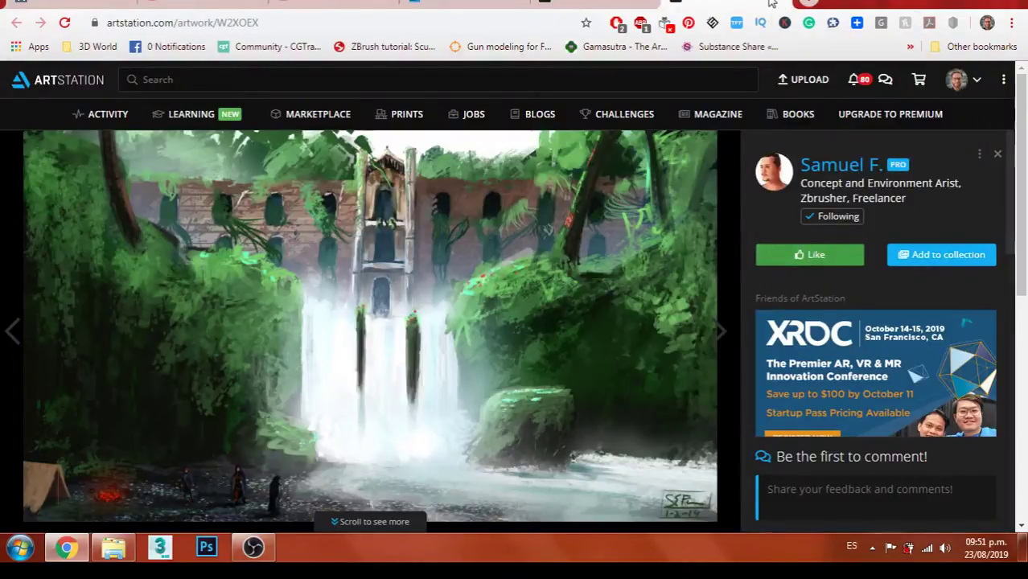
pyautogui.click(776, 3)
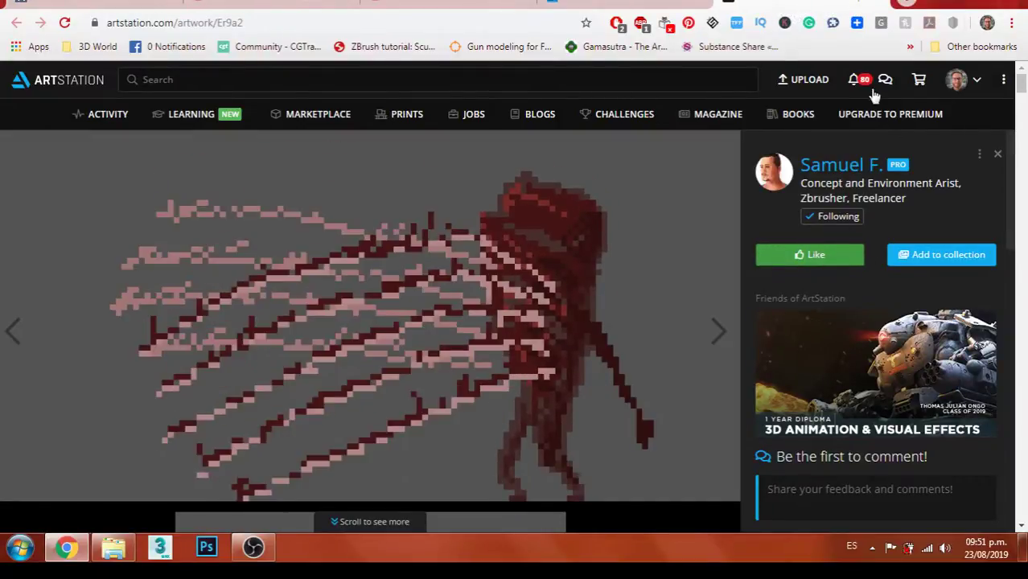
# - Like the 2D Pixel Horror Sprites artwork on ArtStation and post the comment "cool! work!" on it
pyautogui.press('l')
pyautogui.click(65, 22)
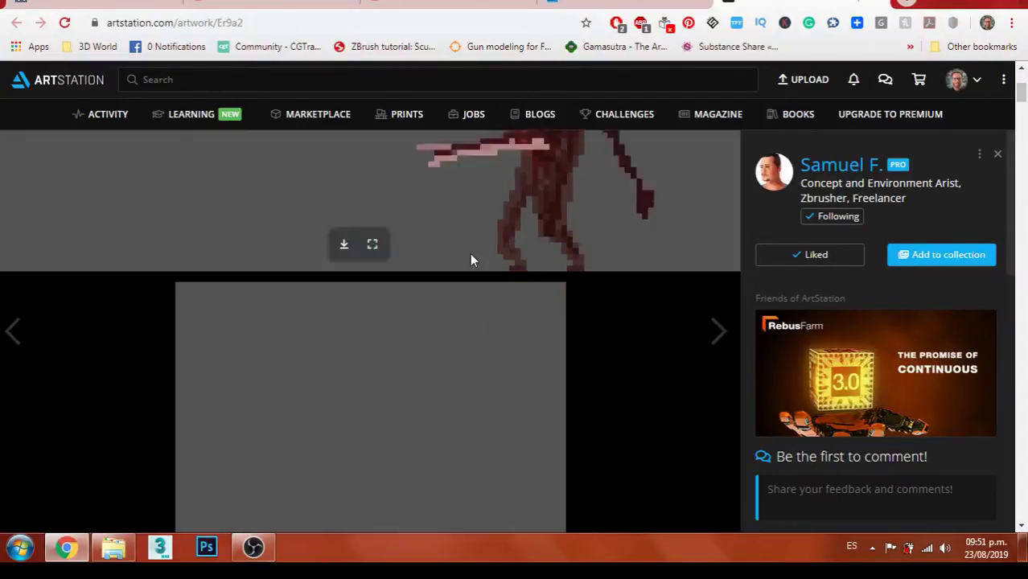
pyautogui.scroll(-3, 924, 339)
pyautogui.scroll(-4, 926, 337)
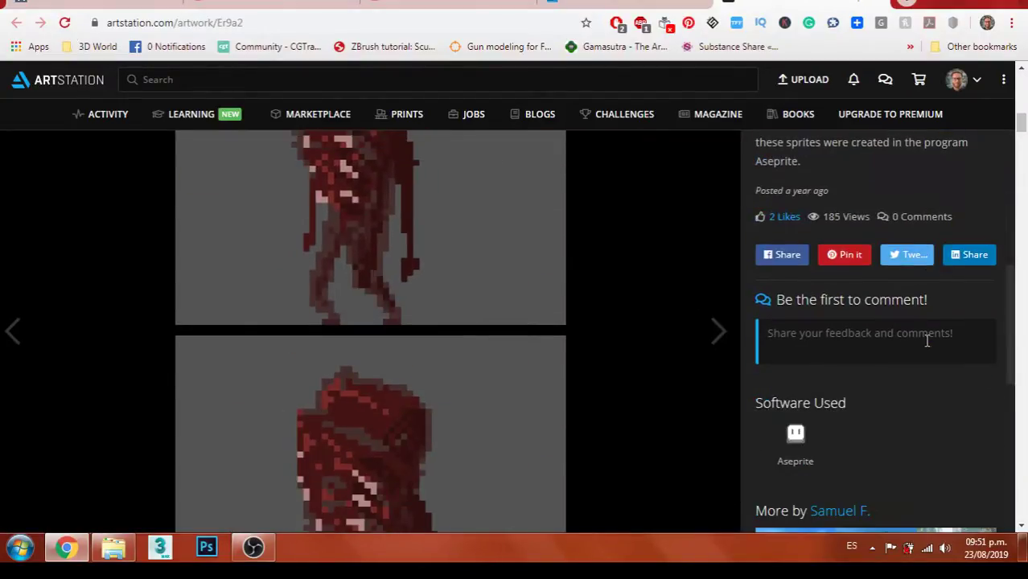
pyautogui.scroll(1, 915, 253)
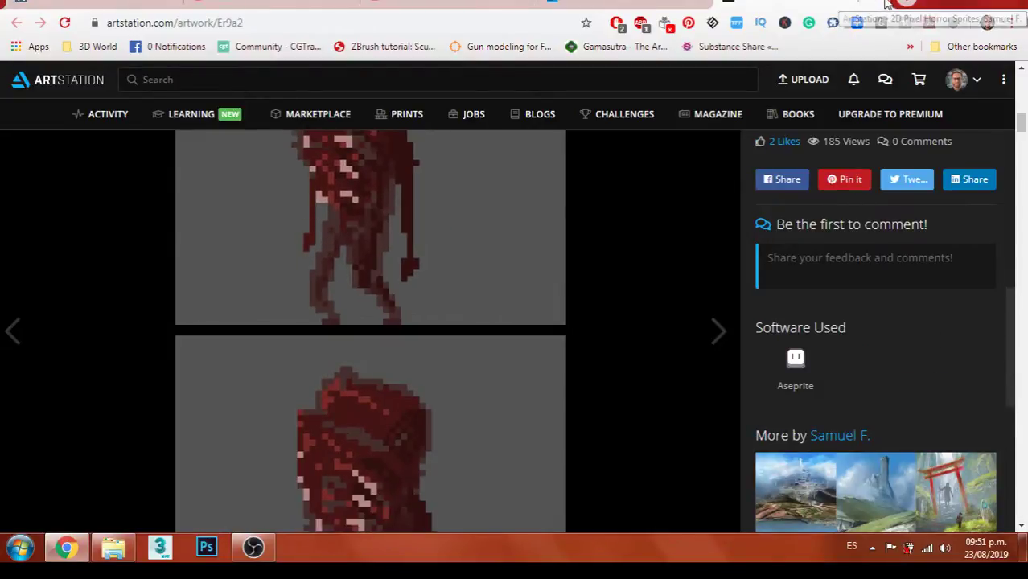
pyautogui.click(863, 259)
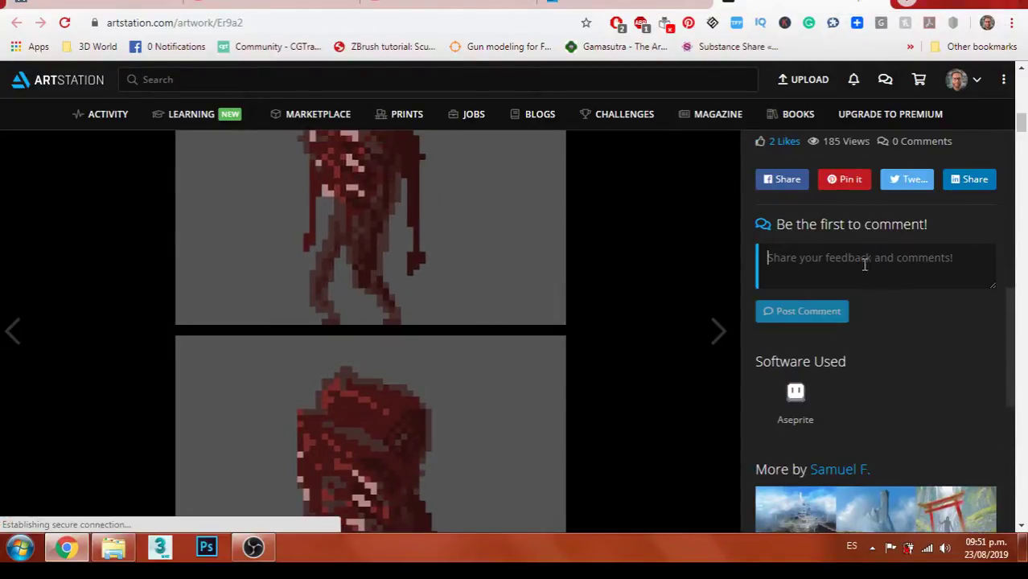
pyautogui.write('cool! work!')
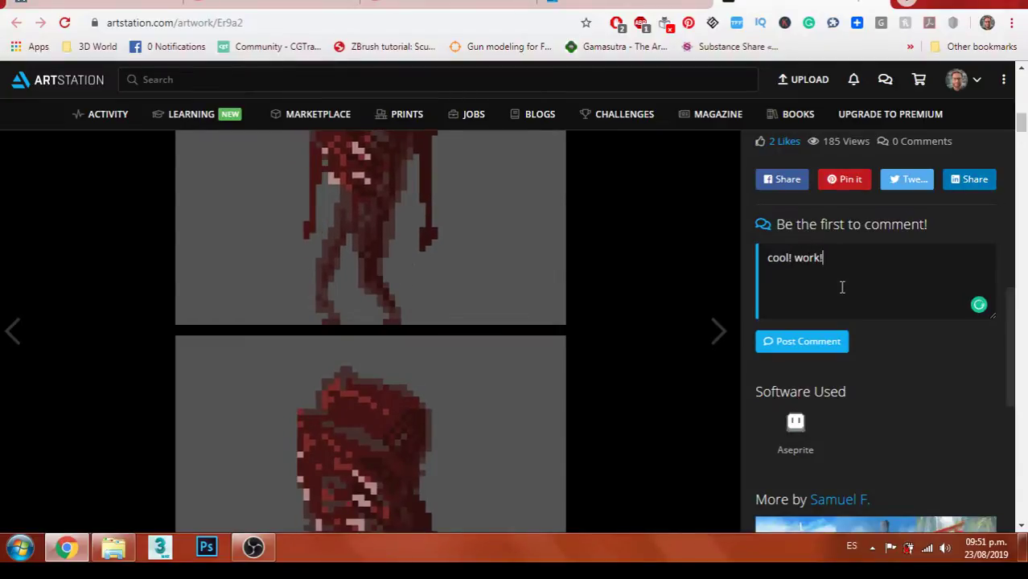
pyautogui.click(798, 337)
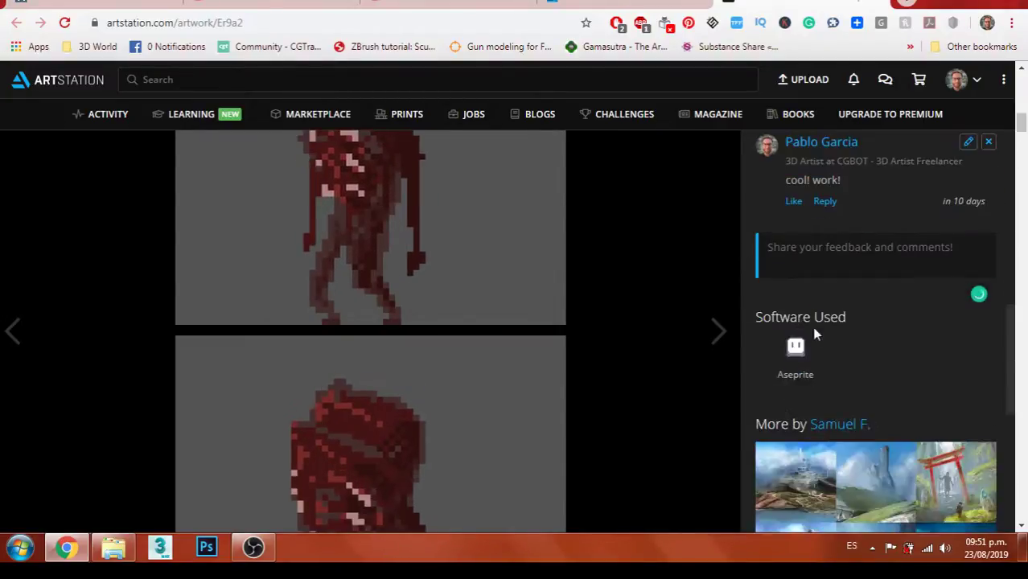
# - Close the commented ArtStation artwork and return to the watchmework group stream page
pyautogui.click(885, 7)
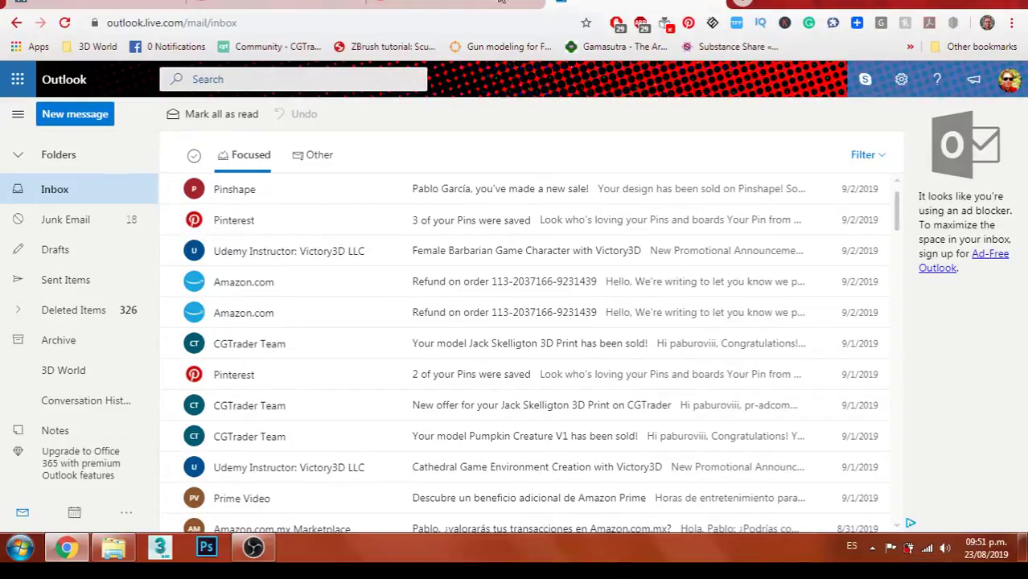
pyautogui.click(500, 3)
pyautogui.click(273, 4)
pyautogui.click(93, 4)
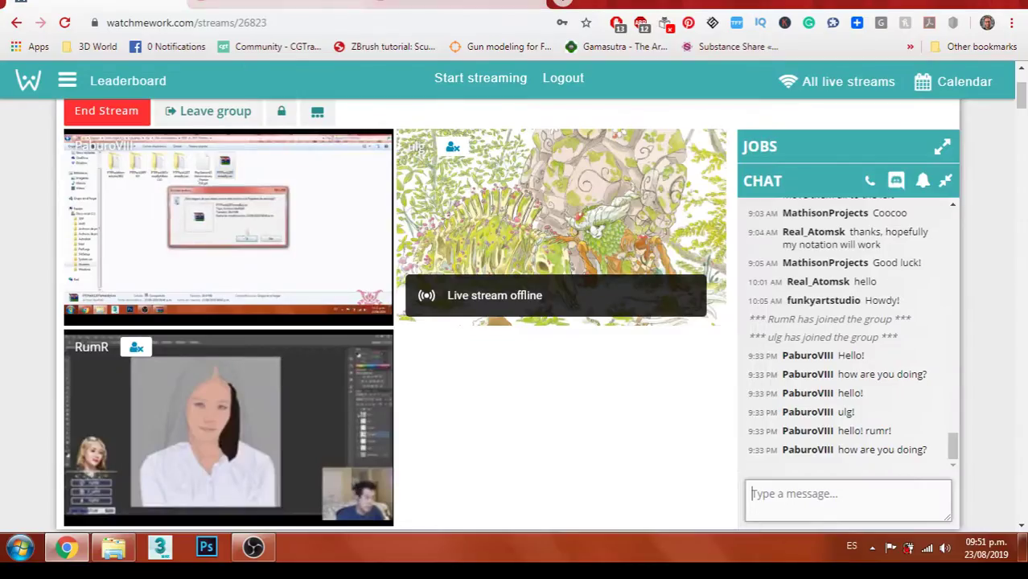
# - Play the YouTube video on converting PS1/PSX games to EBOOT.PBP and look over its details
pyautogui.click(450, 4)
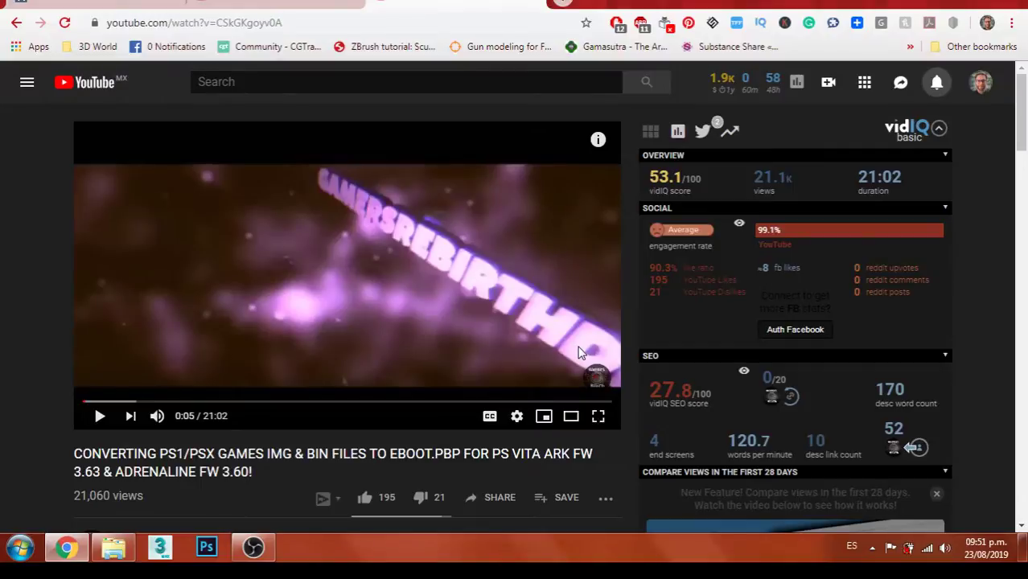
pyautogui.click(341, 263)
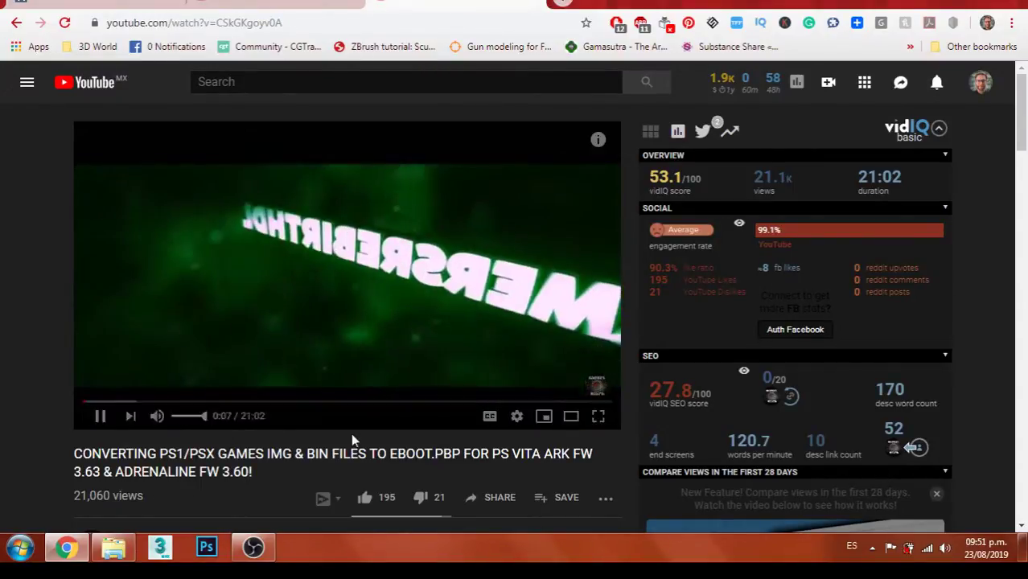
pyautogui.scroll(-1, 230, 452)
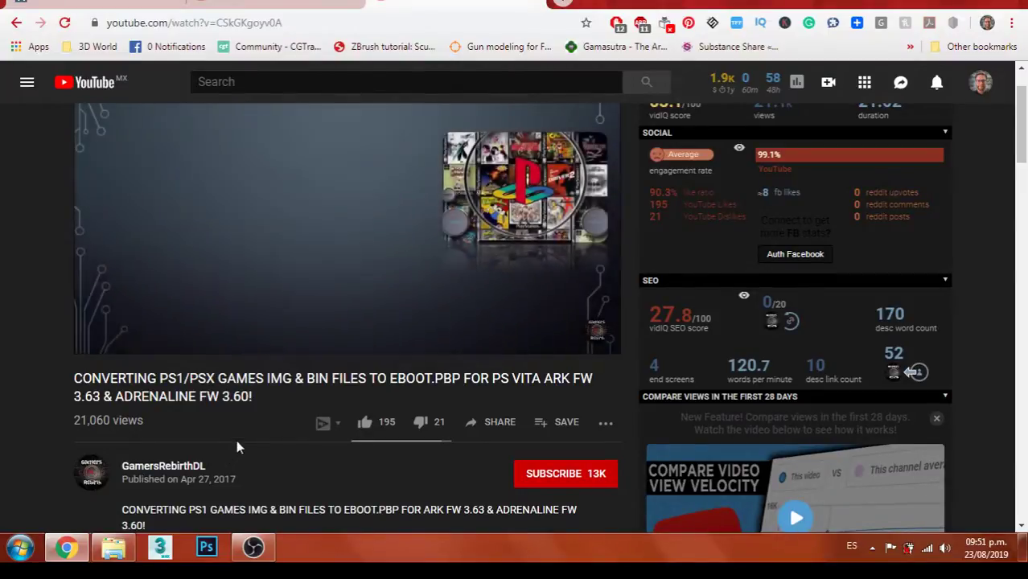
pyautogui.scroll(1, 236, 440)
pyautogui.scroll(-1, 237, 448)
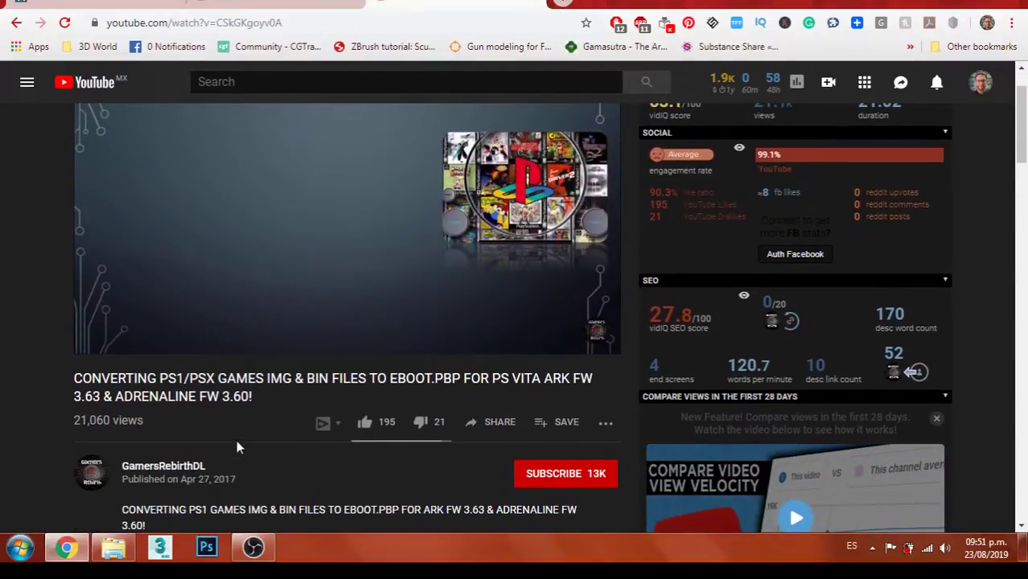
pyautogui.scroll(1, 236, 440)
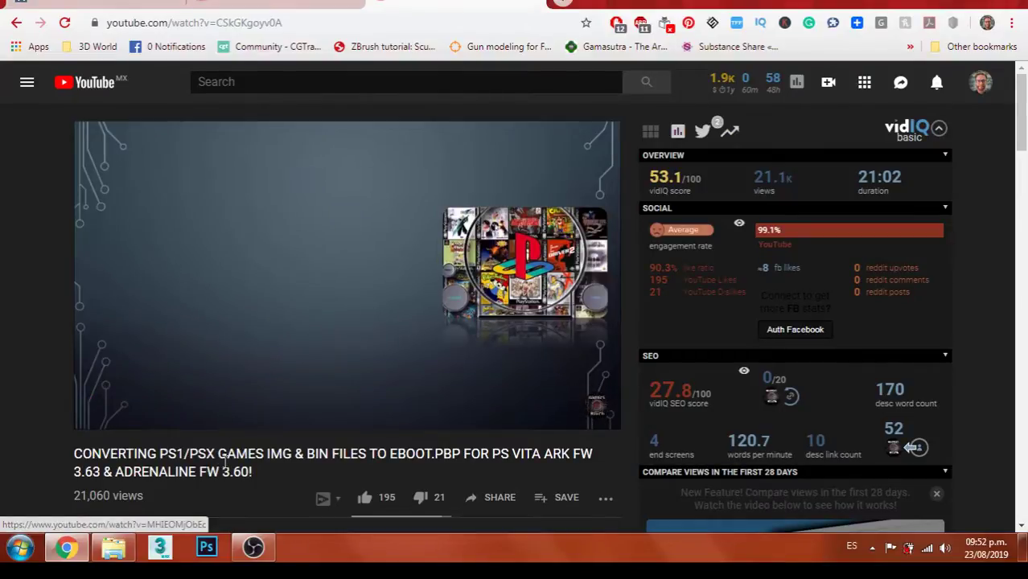
pyautogui.click(949, 549)
pyautogui.click(963, 552)
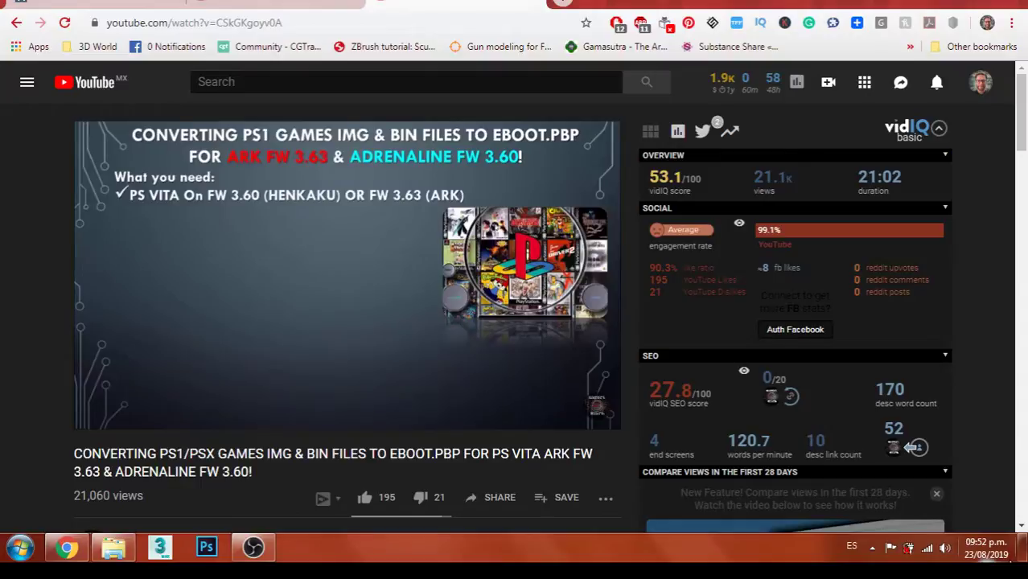
# - Return to the Google video results, search for "bin files to eboot for psp" and open the PSP MODS Convert PS1 Classics to EBOOT video
pyautogui.hotkey('alt', 'Left')
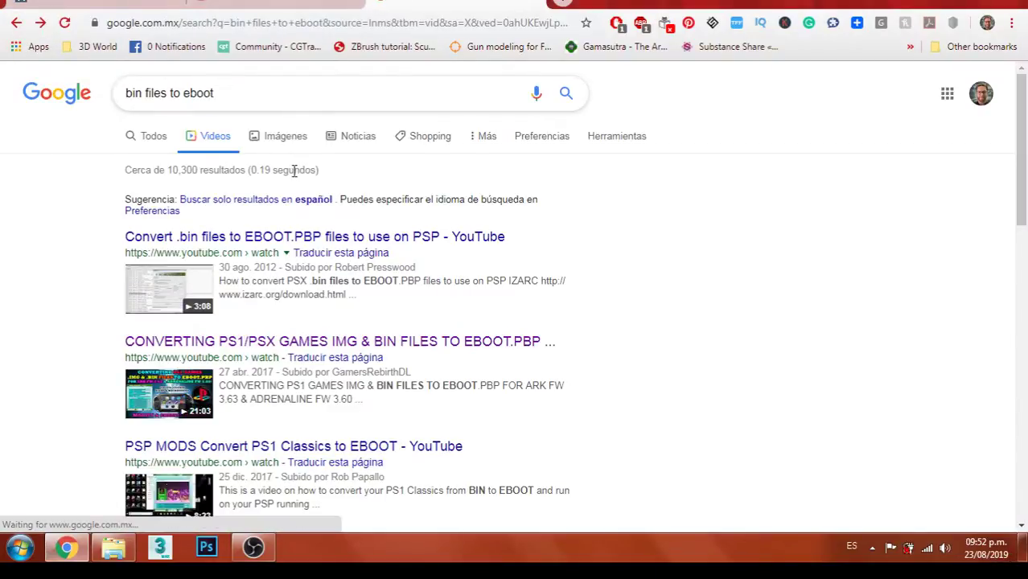
pyautogui.write('for psp')
pyautogui.press('Return')
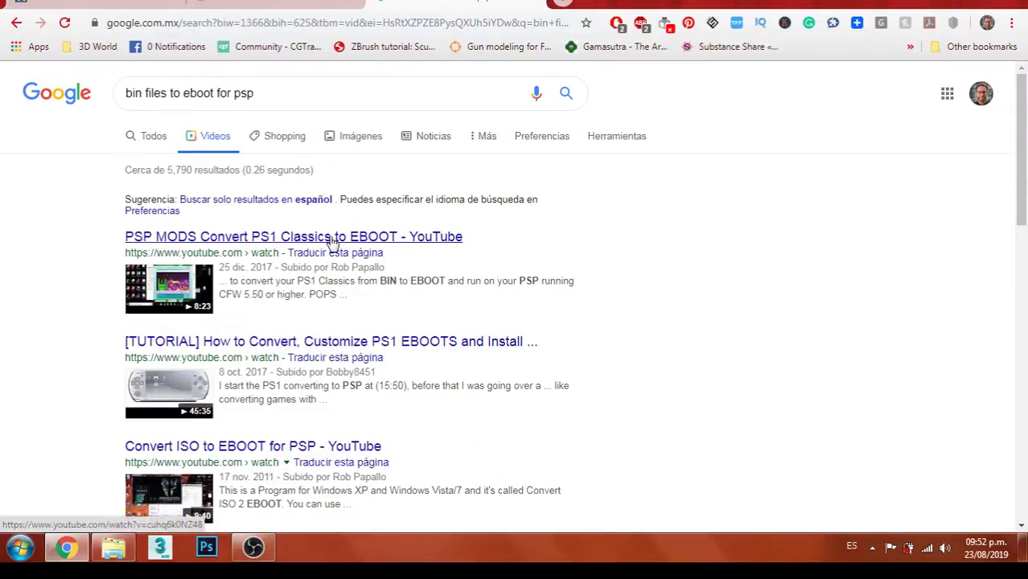
pyautogui.click(332, 243)
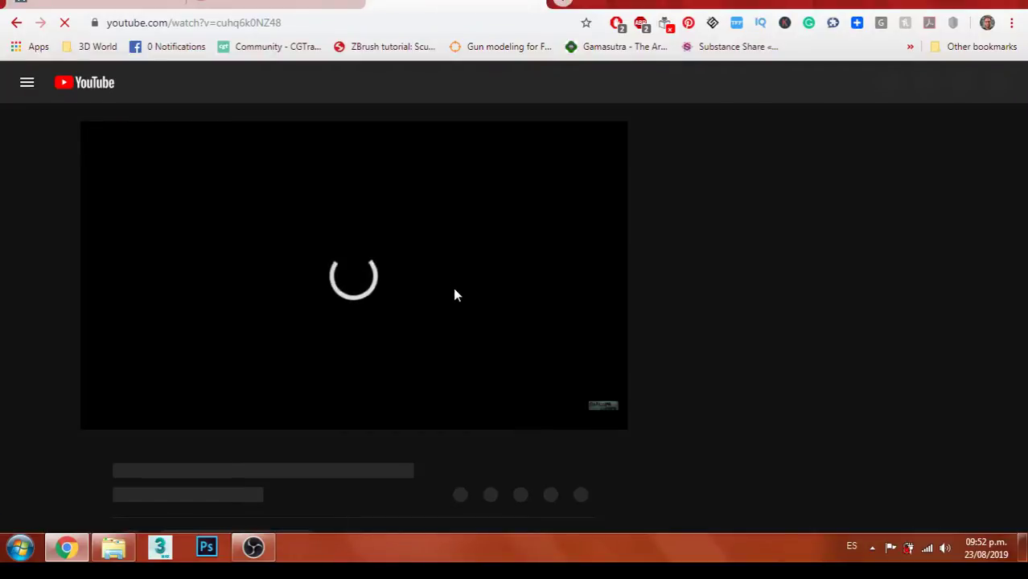
# - In File Explorer, open the PSX Games folder inside PSP, extract all files of the Twisted Metal - Small Brawl (USA) archive, and return to the video in Chrome
pyautogui.click(114, 547)
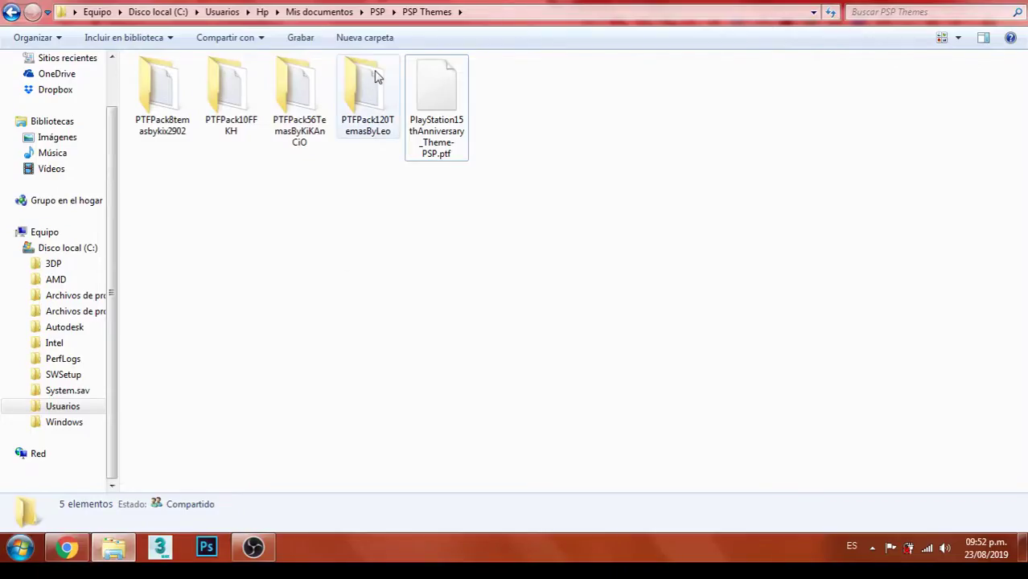
pyautogui.click(377, 11)
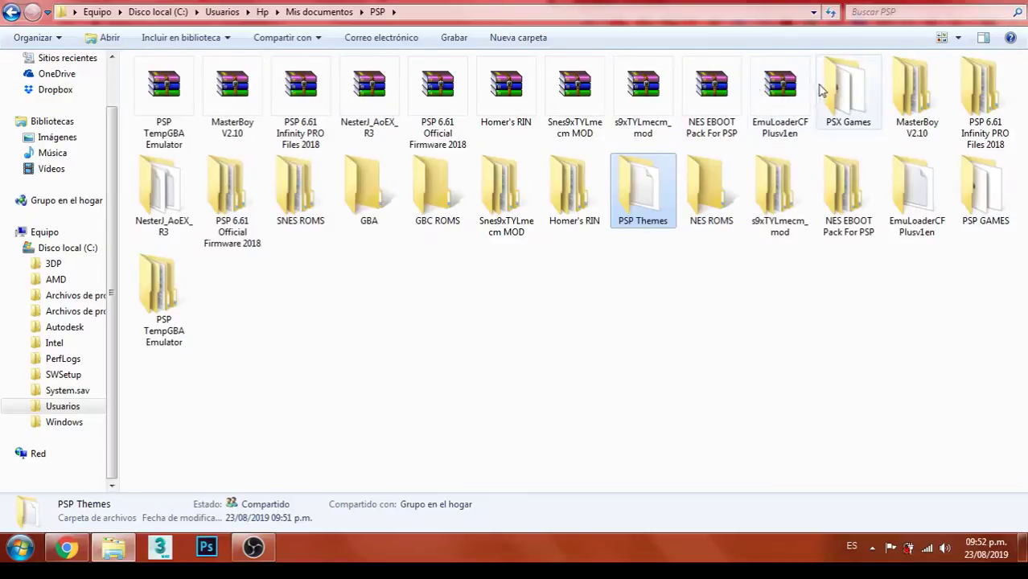
pyautogui.doubleClick(848, 90)
pyautogui.click(214, 84)
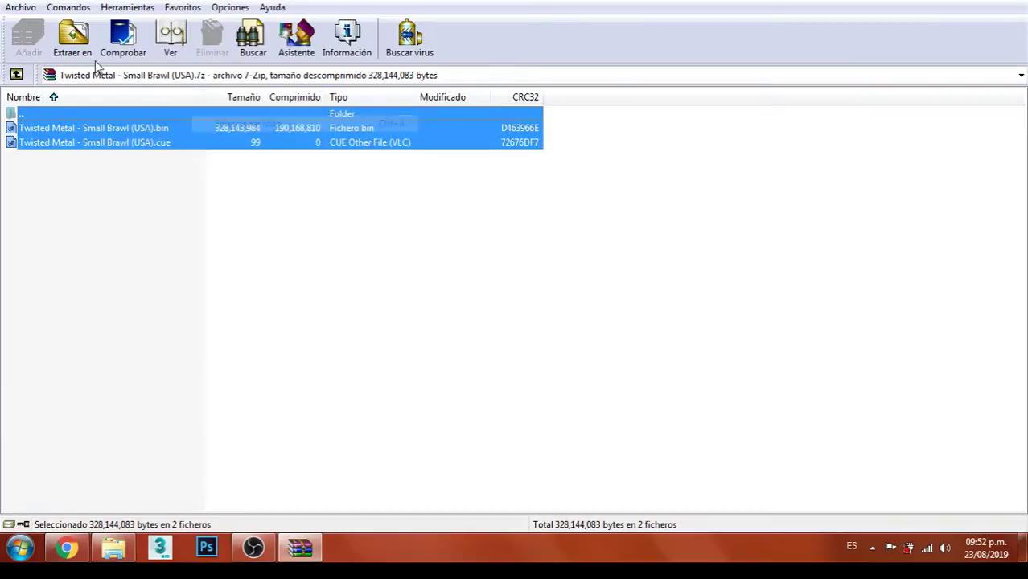
pyautogui.click(90, 53)
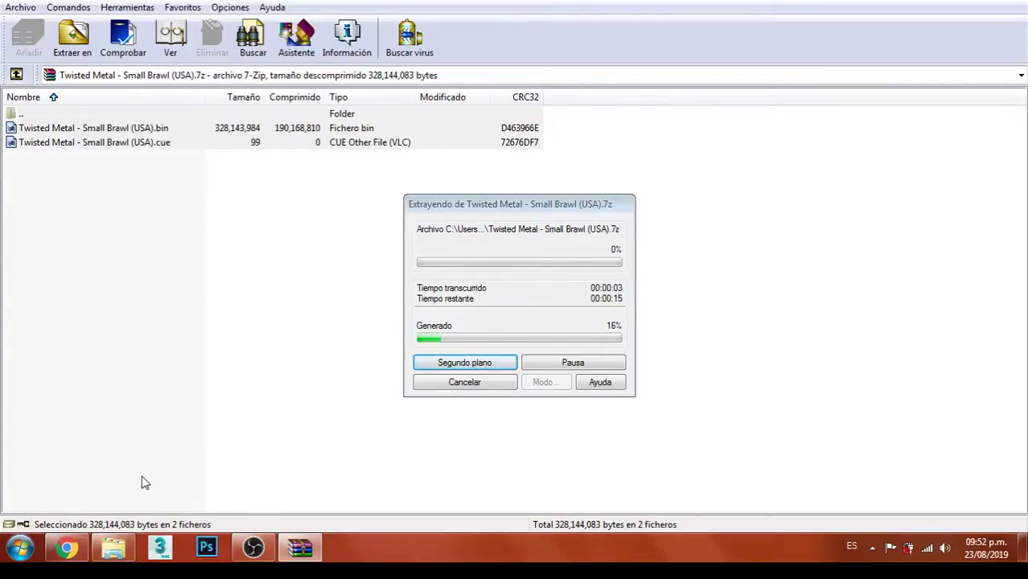
pyautogui.click(115, 555)
pyautogui.click(86, 550)
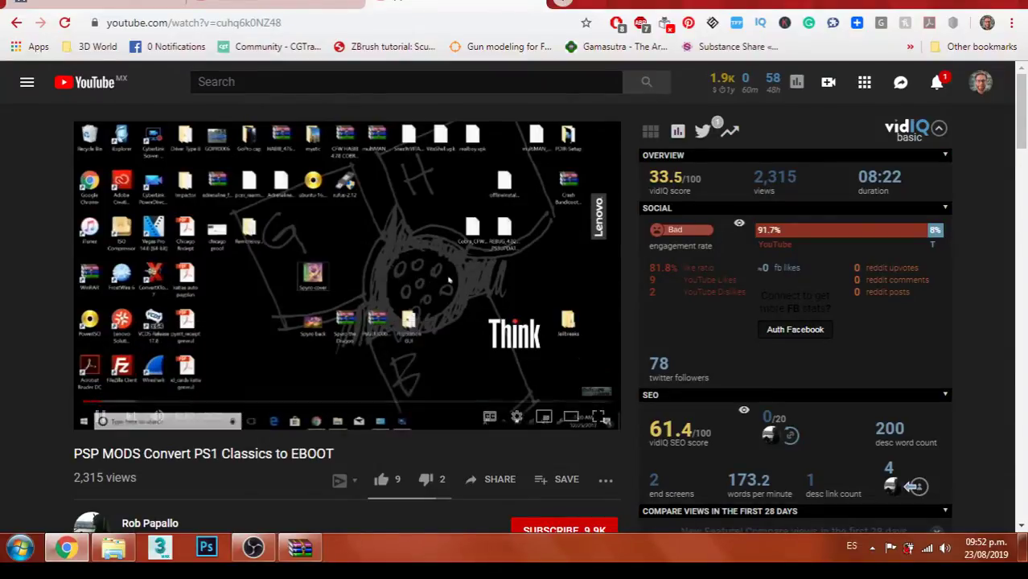
# - Extract all files of the Twisted Metal (USA) archive to PSX Games\Twisted Metal (USA), and pause the conversion video in Chrome
pyautogui.hotkey('alt', 'Tab')
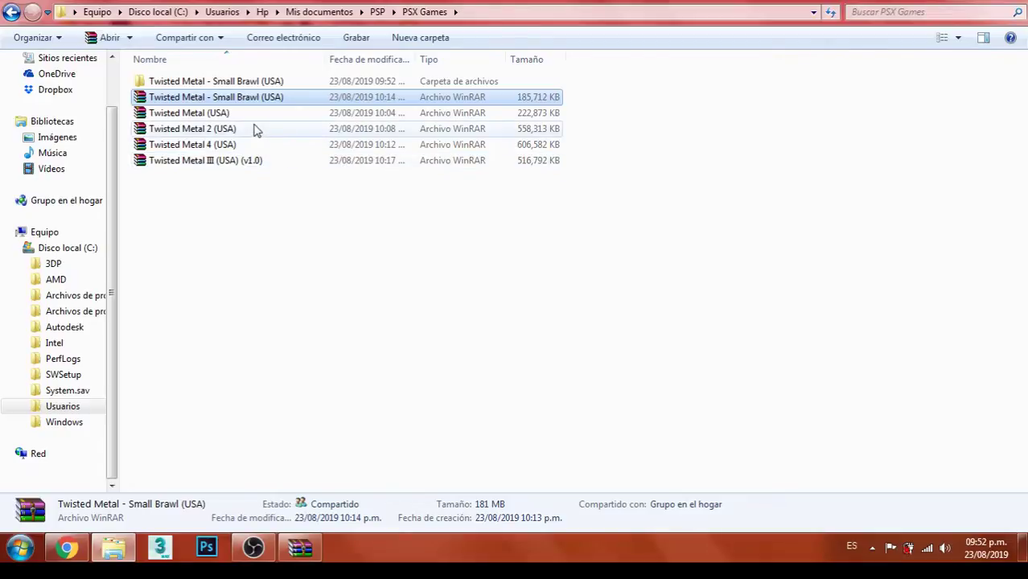
pyautogui.doubleClick(229, 114)
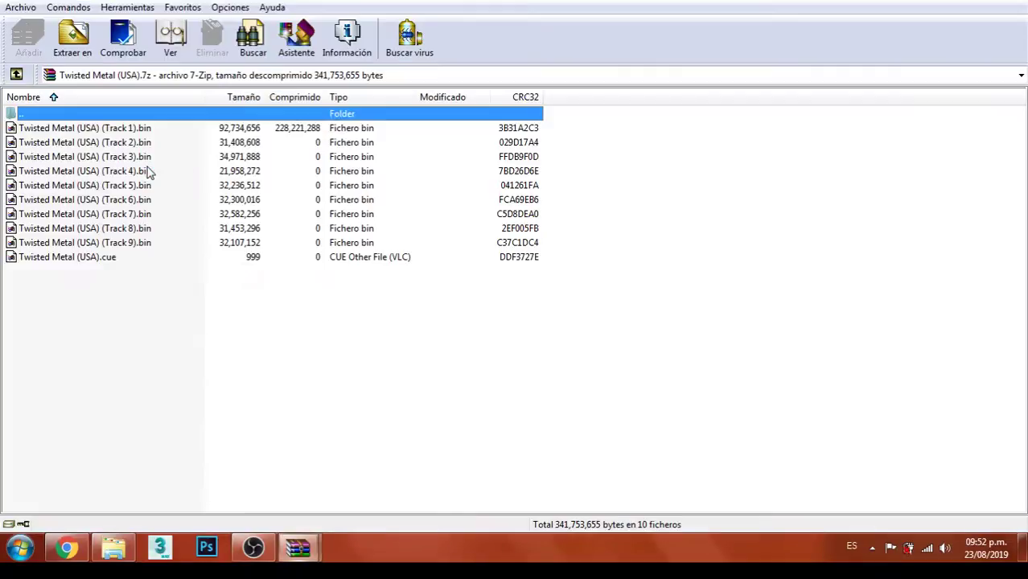
pyautogui.rightClick(62, 115)
pyautogui.click(92, 121)
pyautogui.click(74, 53)
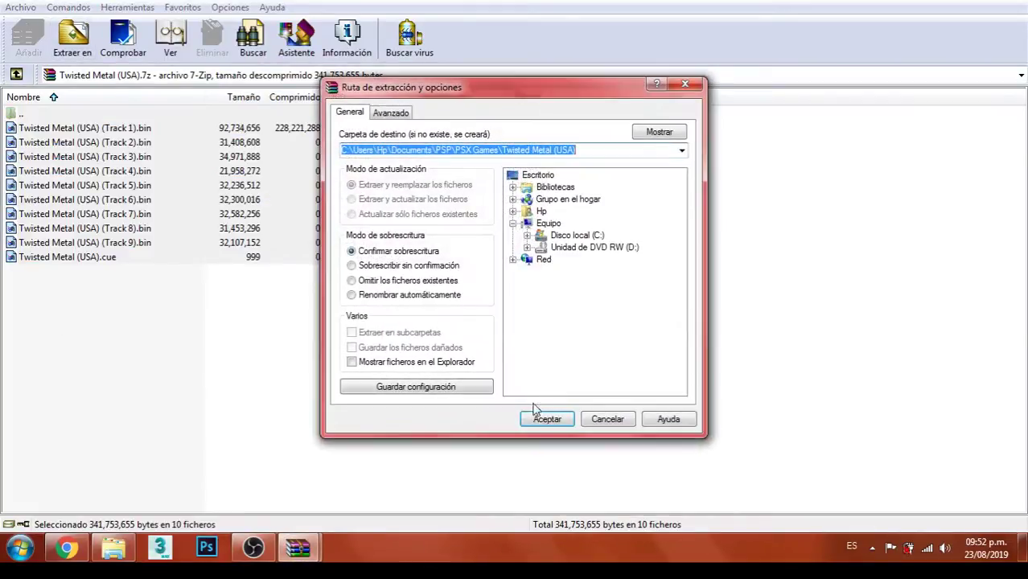
pyautogui.click(537, 414)
pyautogui.click(65, 549)
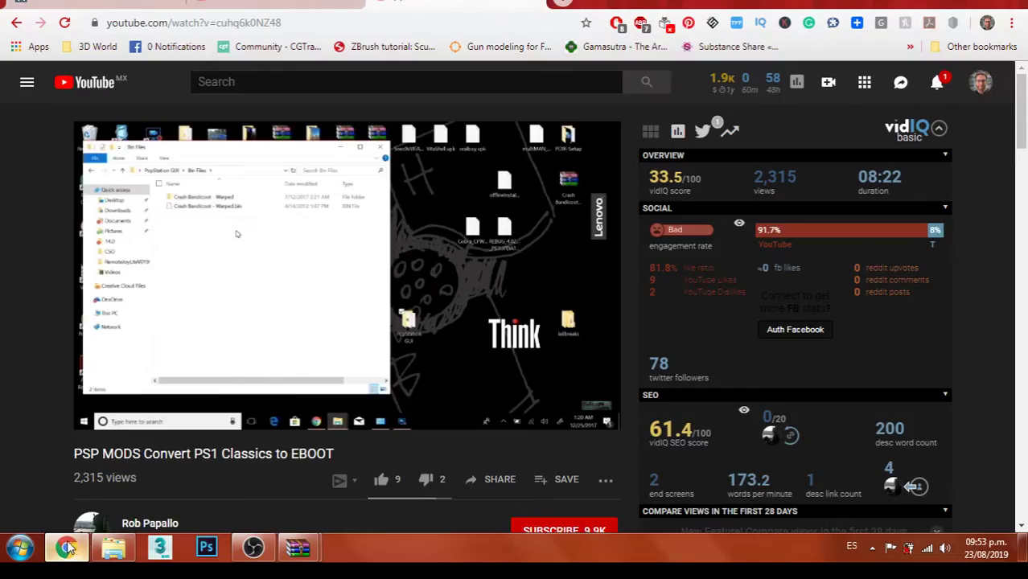
pyautogui.click(251, 315)
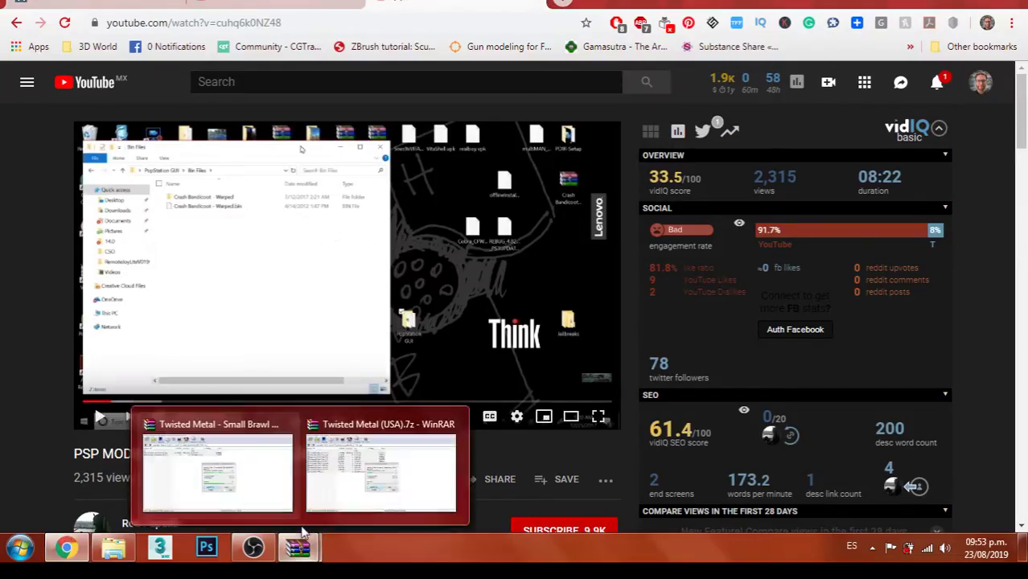
# - From the PSX Games folder, extract all files of the Twisted Metal 2 (USA) archive to PSX Games\Twisted Metal 2 (USA)
pyautogui.click(113, 548)
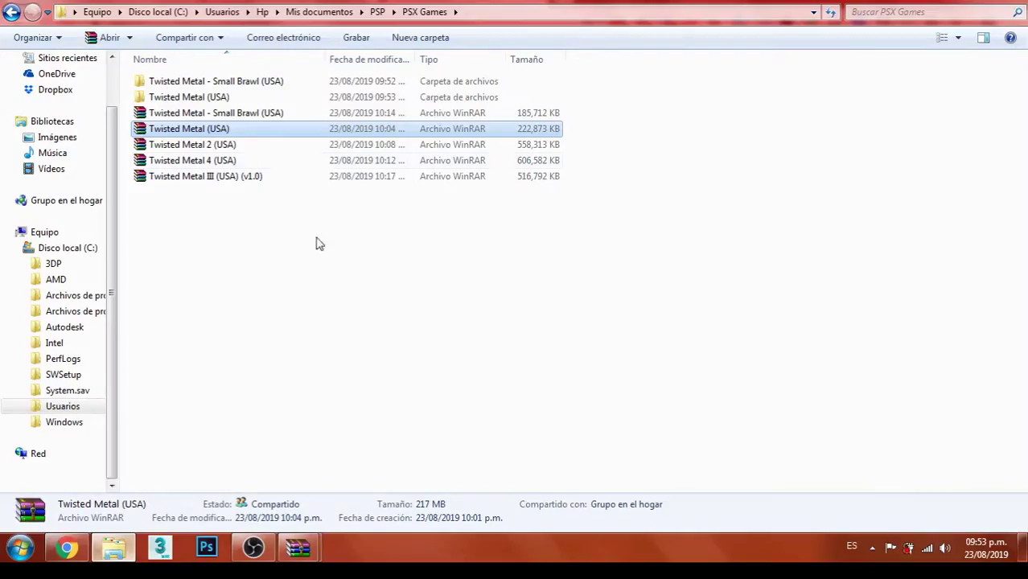
pyautogui.doubleClick(241, 145)
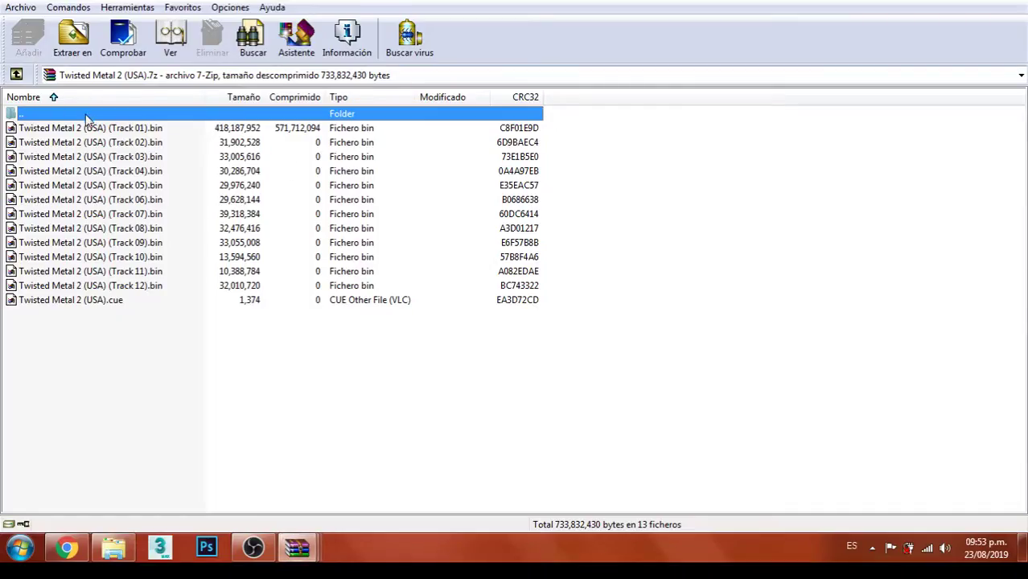
pyautogui.rightClick(89, 121)
pyautogui.click(133, 129)
pyautogui.click(72, 36)
pyautogui.click(543, 419)
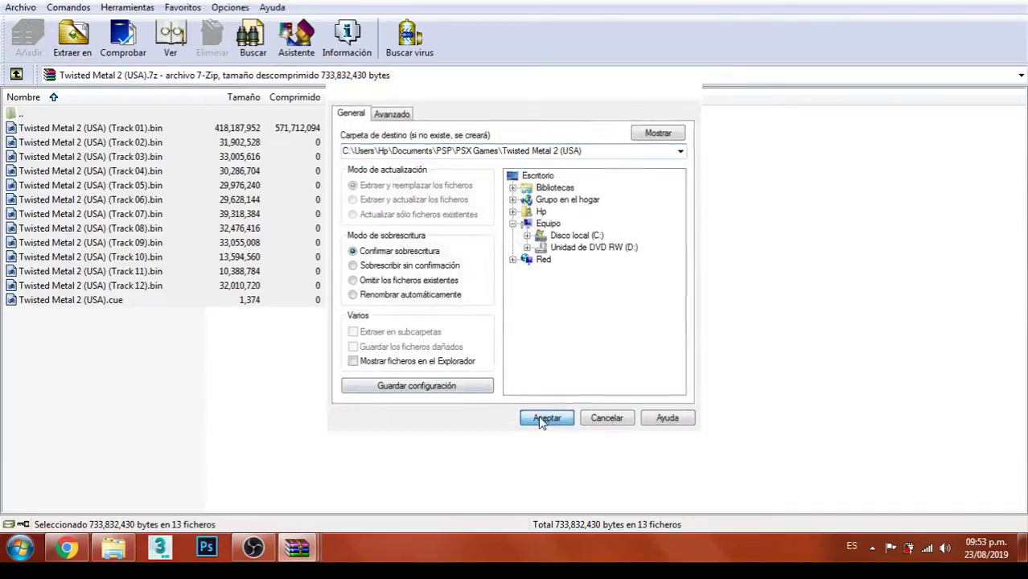
# - Get back to the PSX Games folder and extract all files of the Twisted Metal 4 (USA) archive
pyautogui.click(965, 4)
pyautogui.click(269, 179)
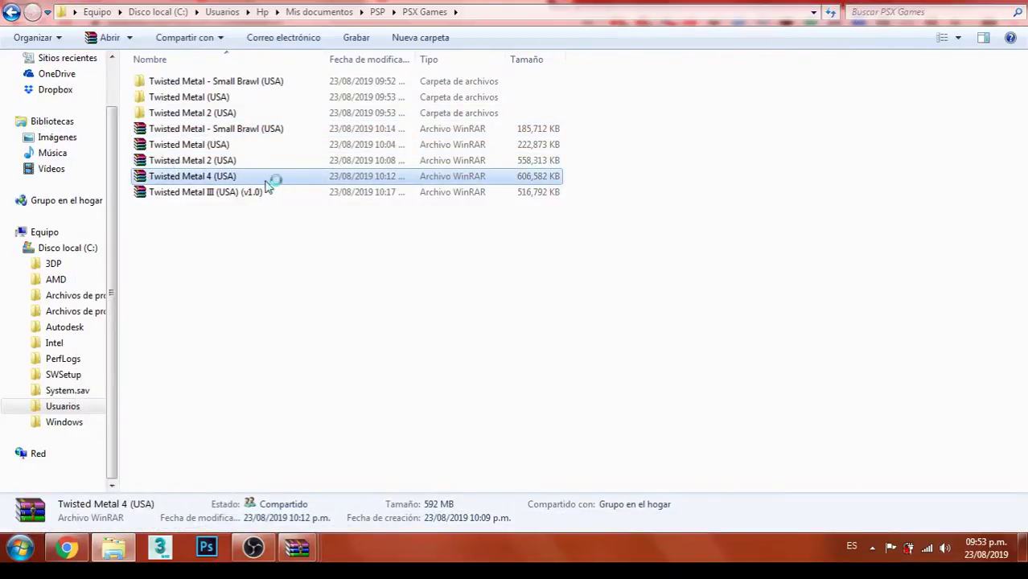
pyautogui.rightClick(87, 112)
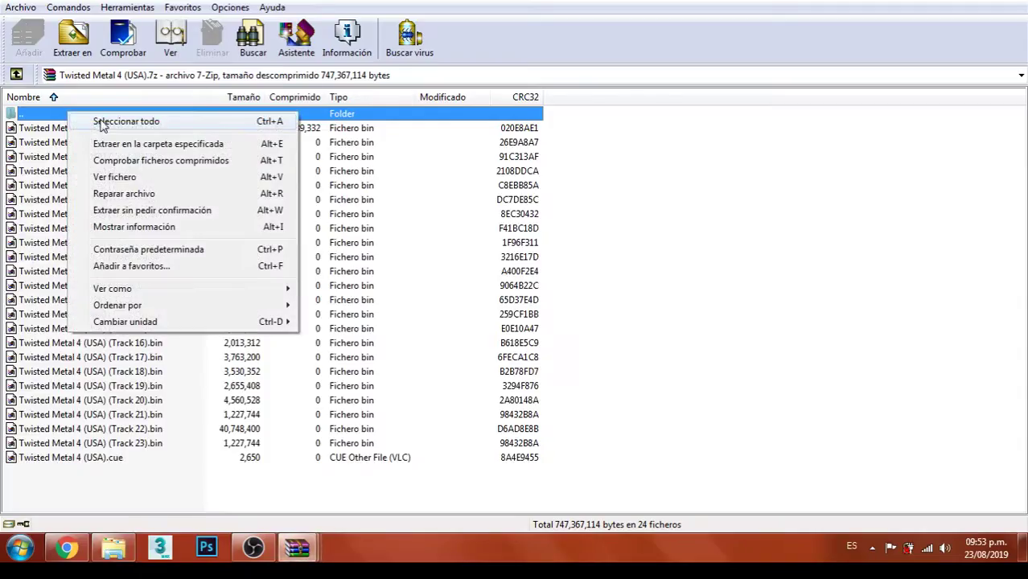
pyautogui.click(126, 122)
pyautogui.click(67, 52)
pyautogui.click(565, 423)
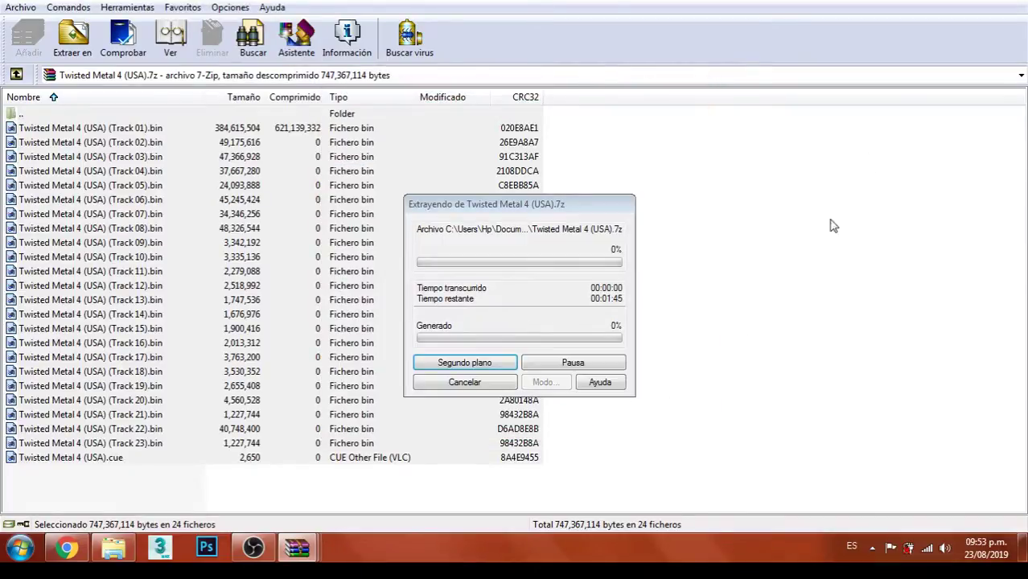
# - Extract all files of the Twisted Metal III (USA) (v1.0) archive to PSX Games\Twisted Metal III (USA) (v1.0)
pyautogui.click(975, 3)
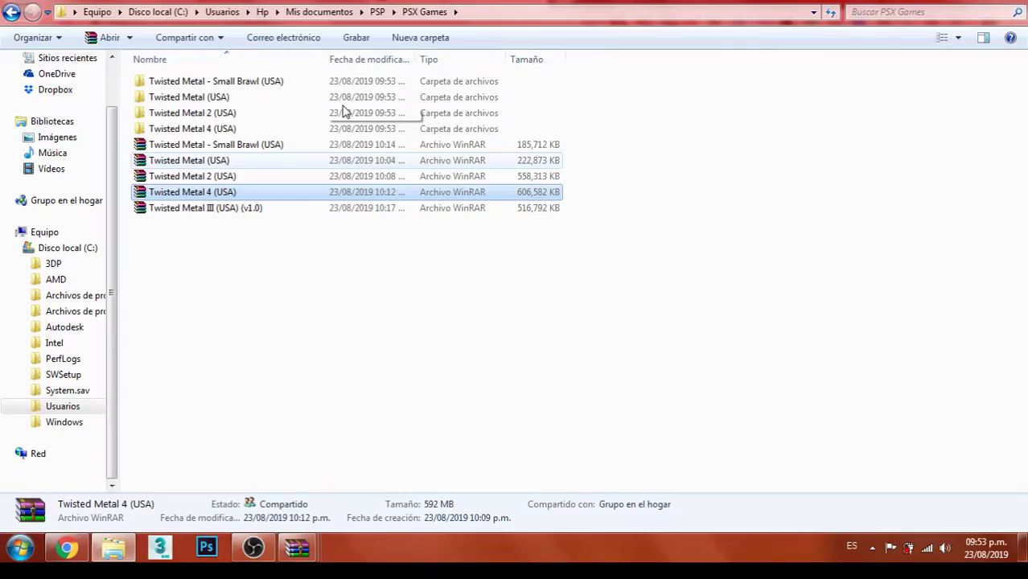
pyautogui.click(196, 211)
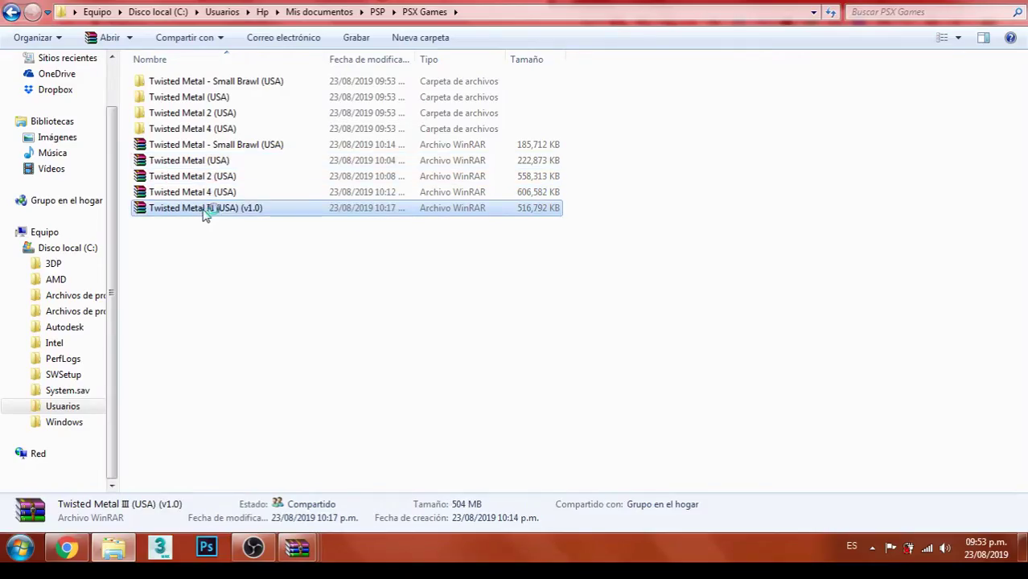
pyautogui.doubleClick(204, 211)
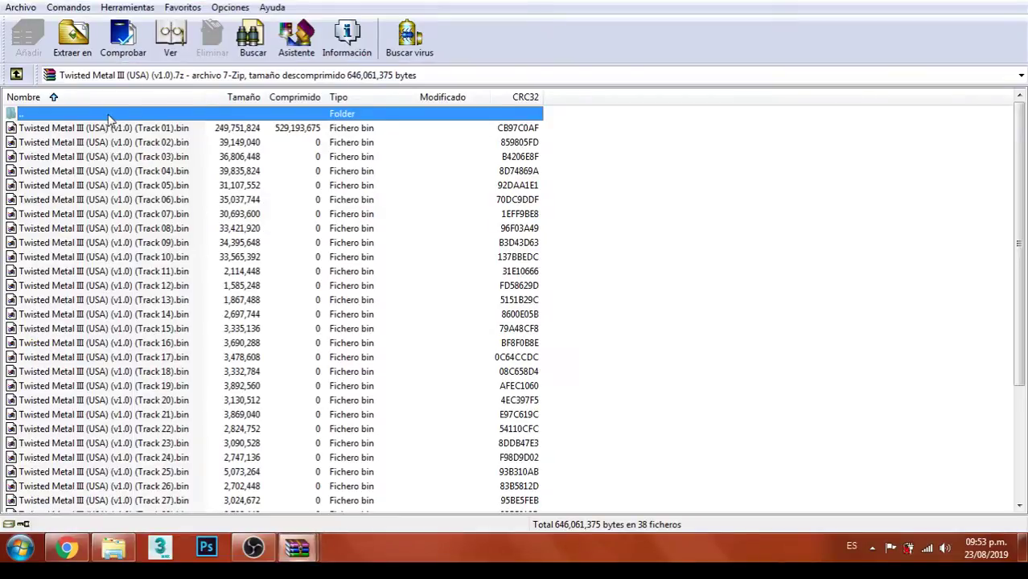
pyautogui.rightClick(106, 116)
pyautogui.click(133, 120)
pyautogui.hotkey('alt', 'e')
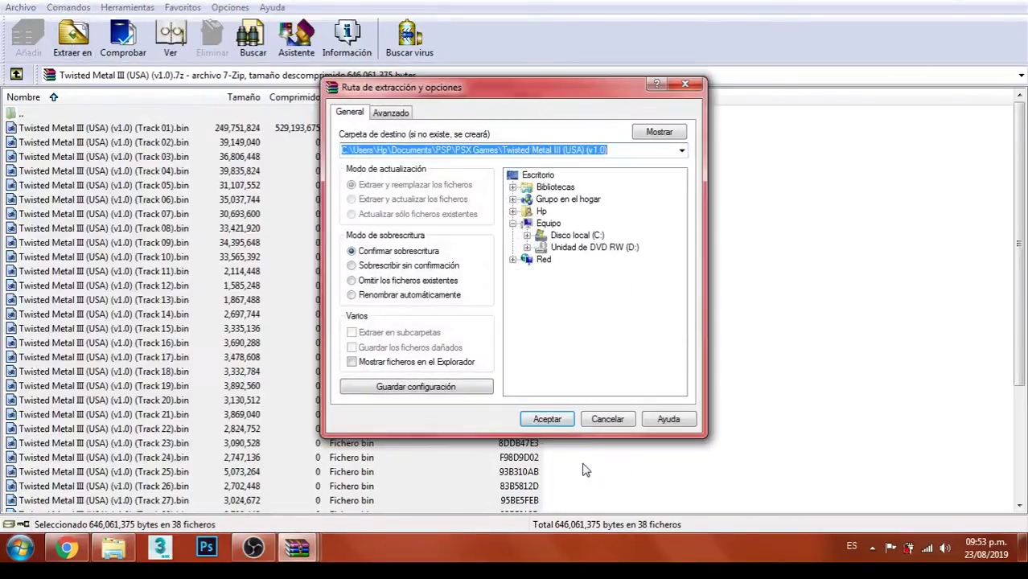
pyautogui.click(544, 419)
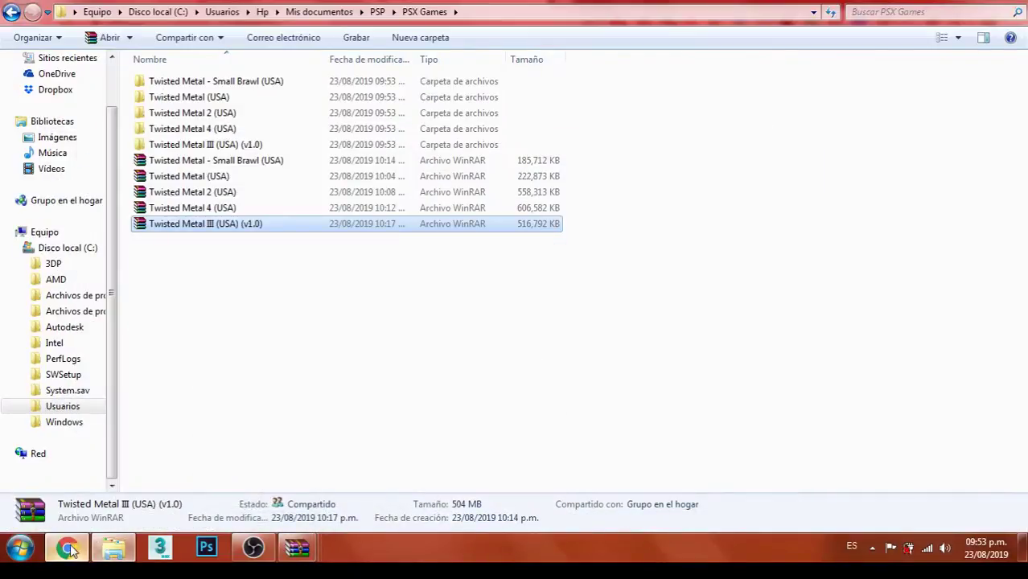
# - Switch to Chrome and open a new tab beside the conversion video
pyautogui.click(66, 547)
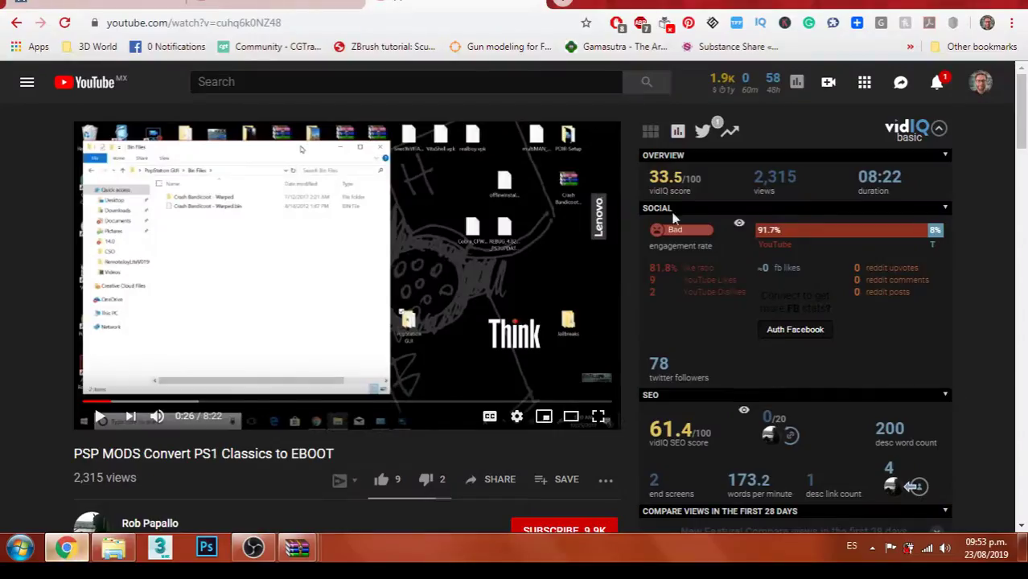
pyautogui.click(573, 4)
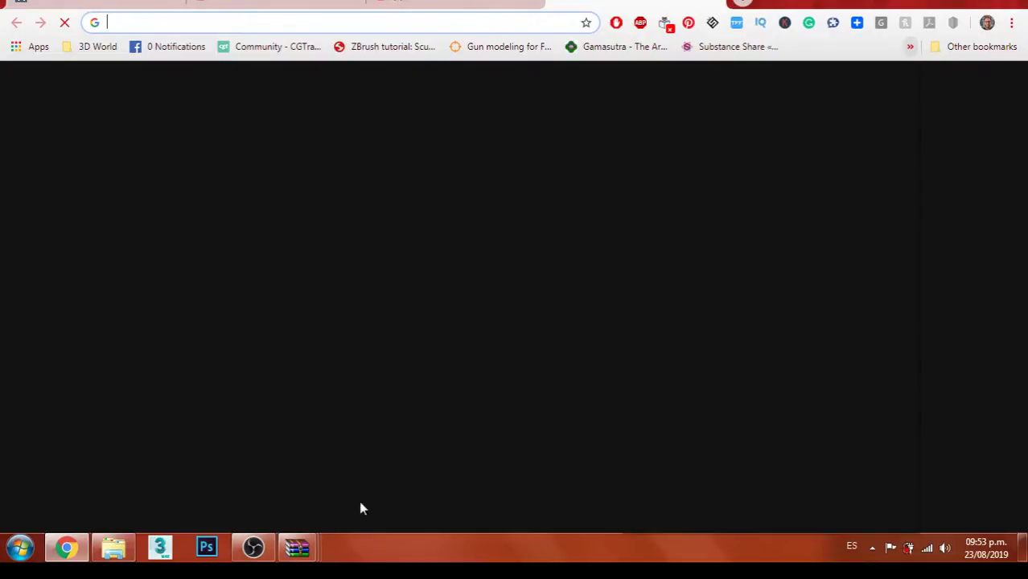
# - Switch to the PSX Games folder and check the extraction progress of the Twisted Metal archives in their WinRAR windows
pyautogui.click(114, 547)
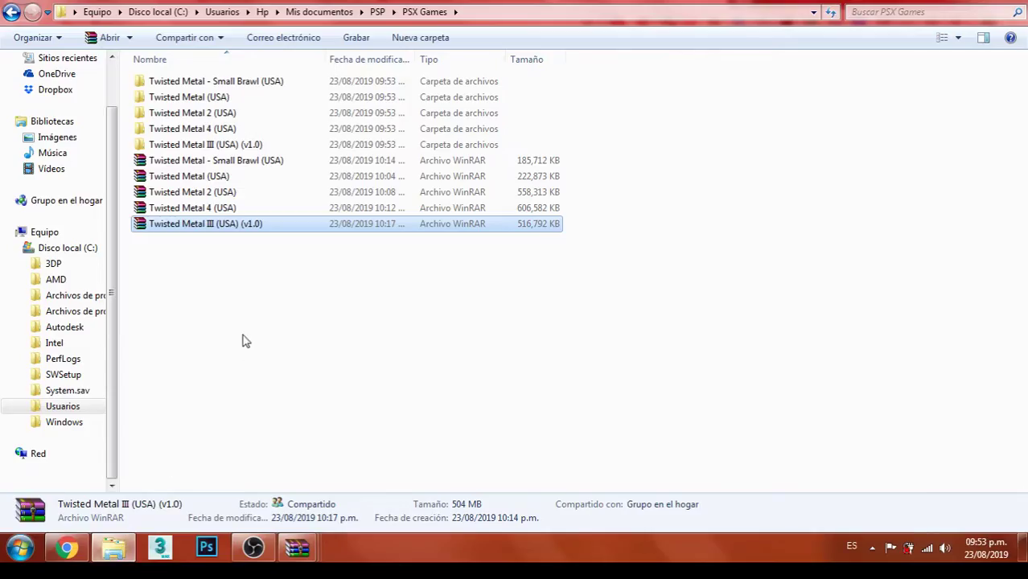
pyautogui.click(309, 550)
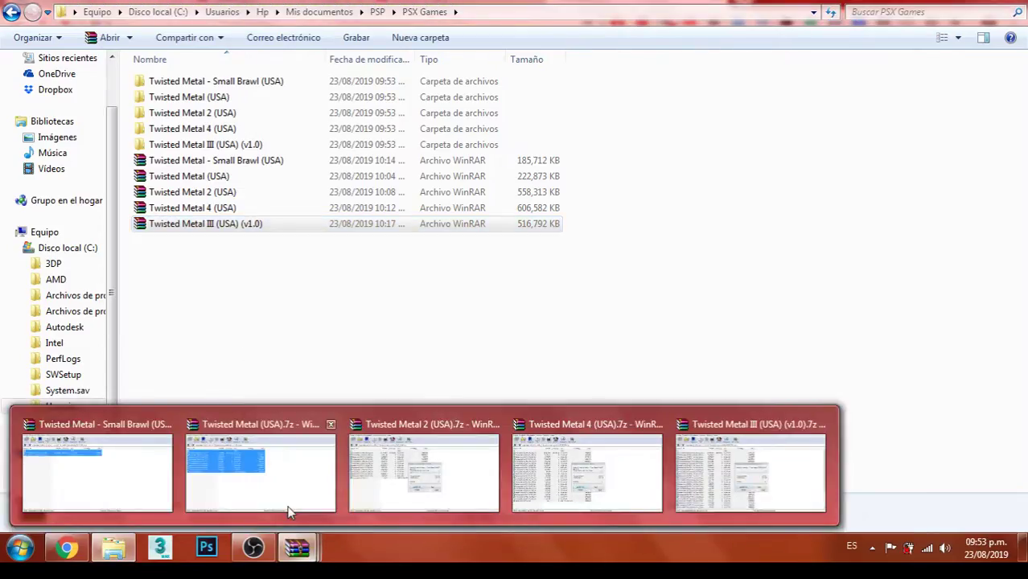
pyautogui.click(289, 513)
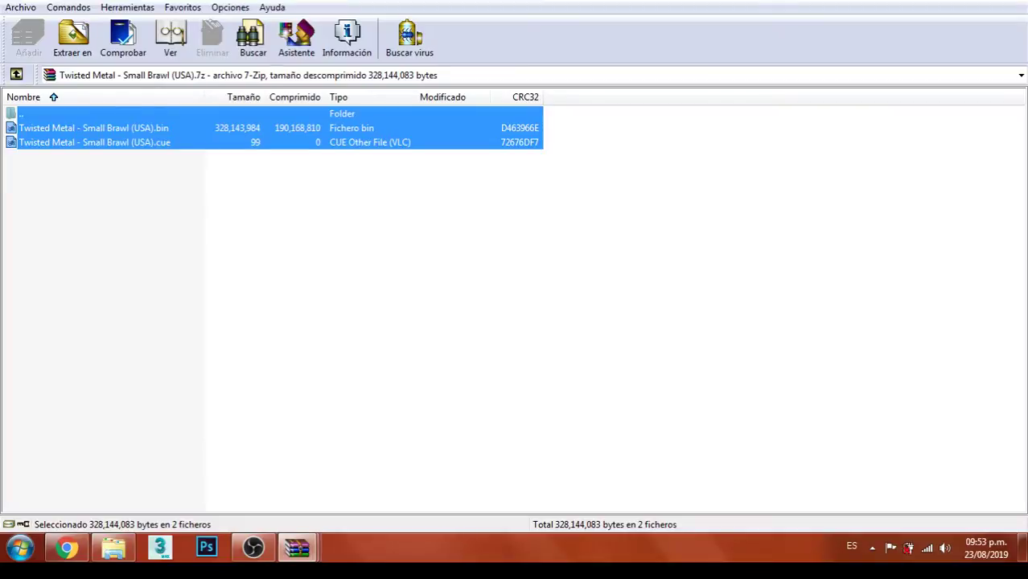
pyautogui.hotkey('alt', 'Tab')
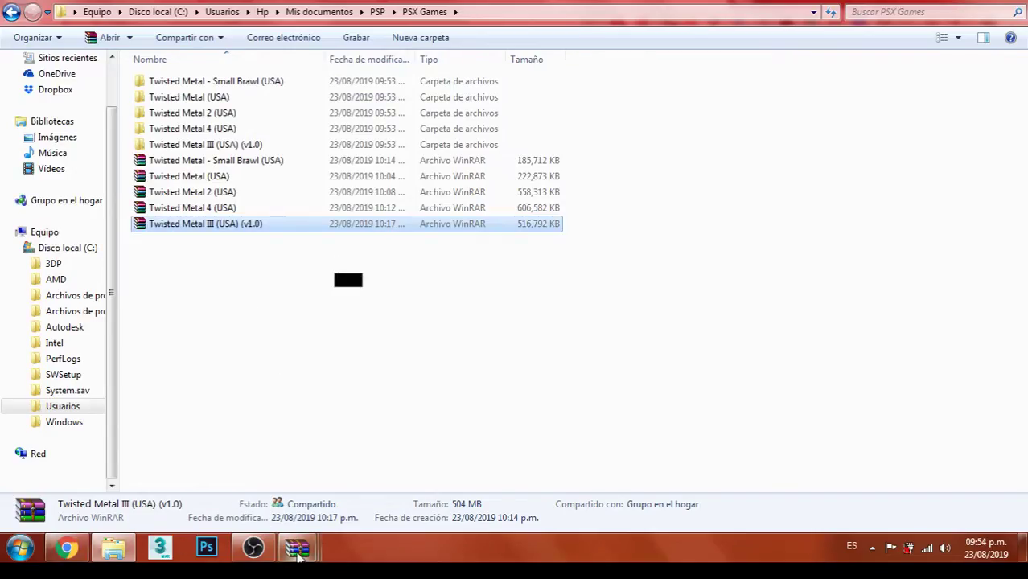
pyautogui.moveTo(297, 558)
pyautogui.click(402, 474)
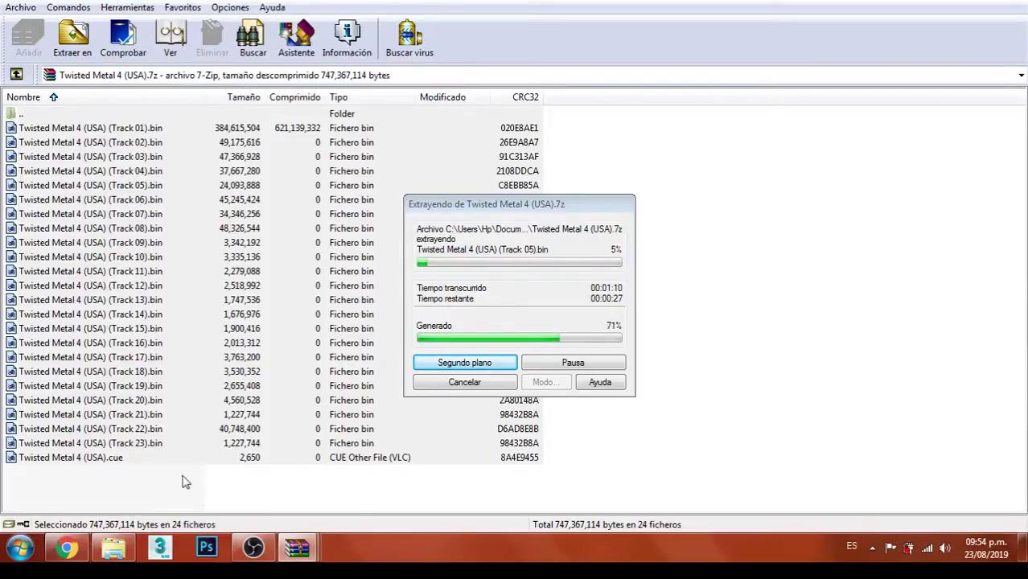
# - Switch to Chrome and open the bookmarked WoWroms site for free ROMs and ISOs in the empty tab
pyautogui.click(67, 547)
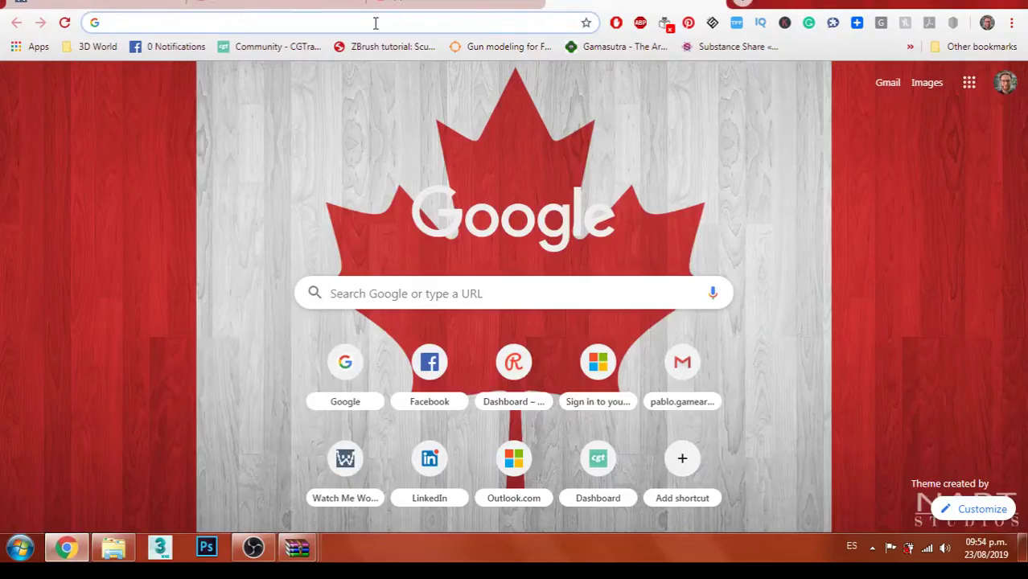
pyautogui.click(907, 48)
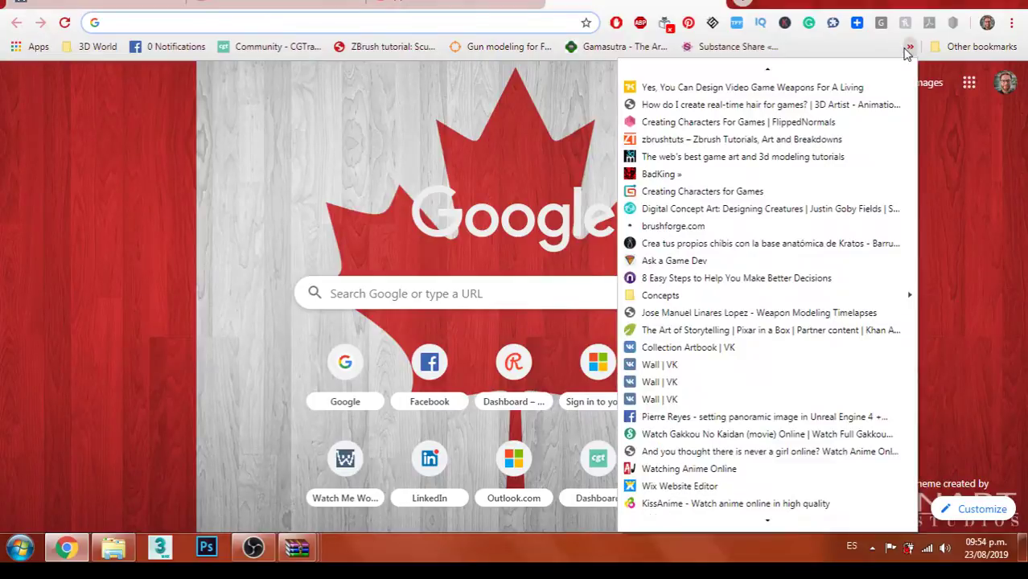
pyautogui.scroll(-5, 814, 314)
pyautogui.scroll(-8, 815, 316)
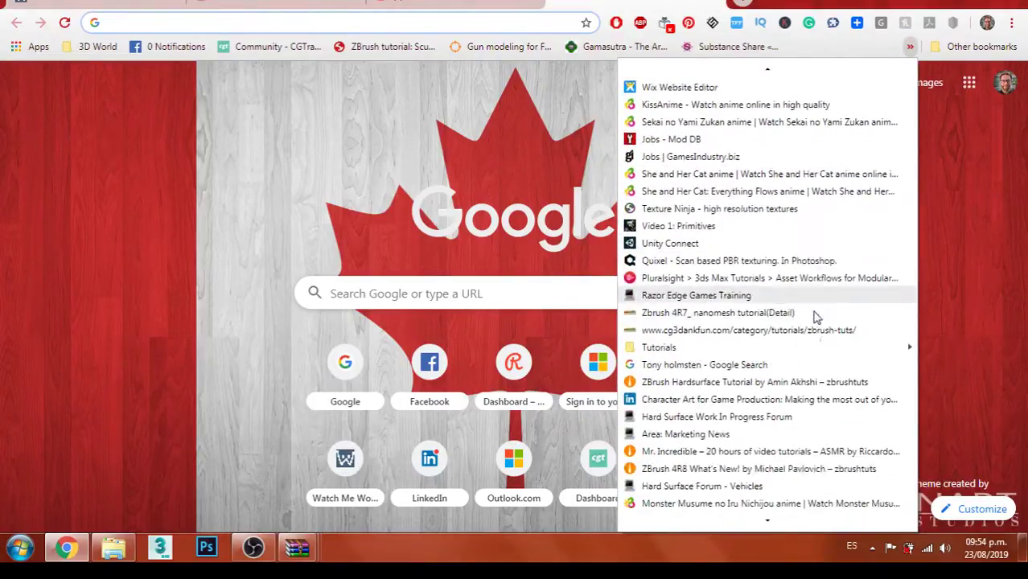
pyautogui.scroll(-7, 816, 316)
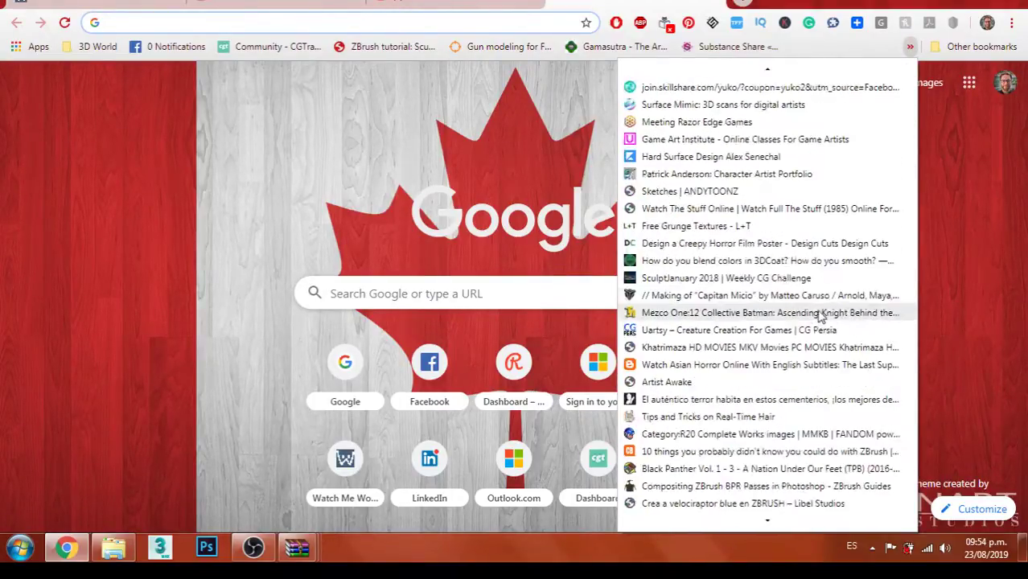
pyautogui.scroll(-7, 822, 311)
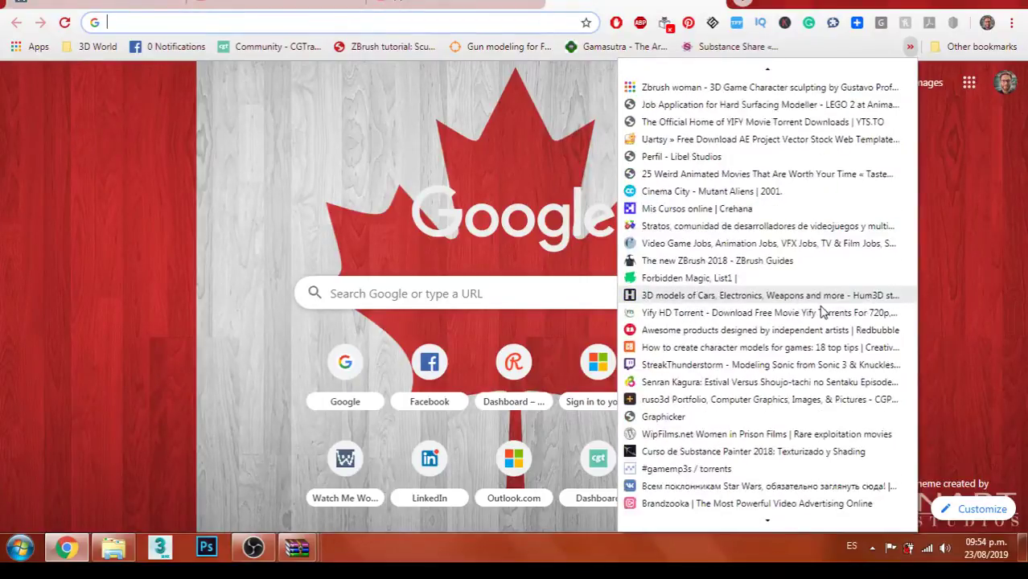
pyautogui.scroll(-7, 822, 311)
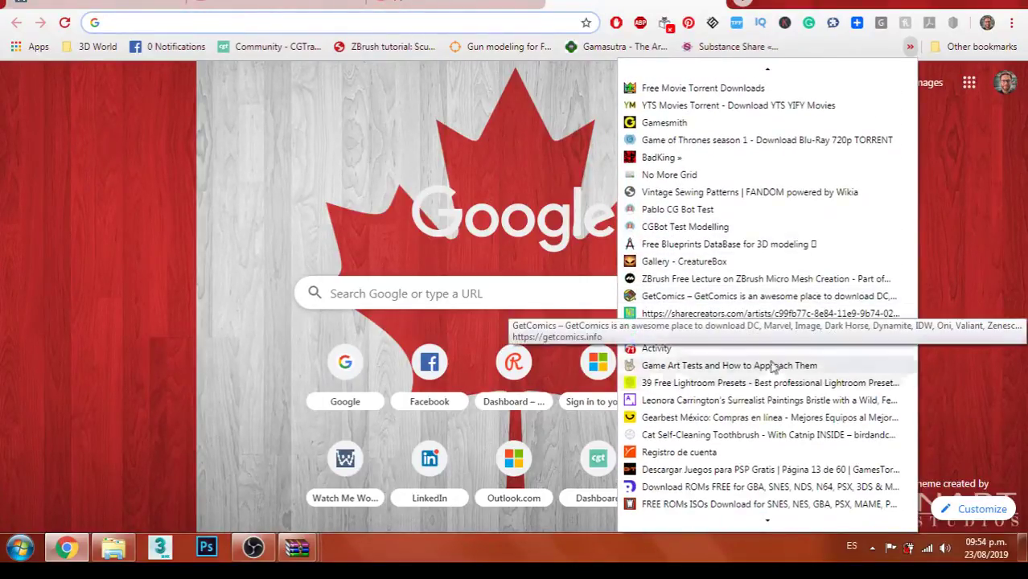
pyautogui.click(700, 504)
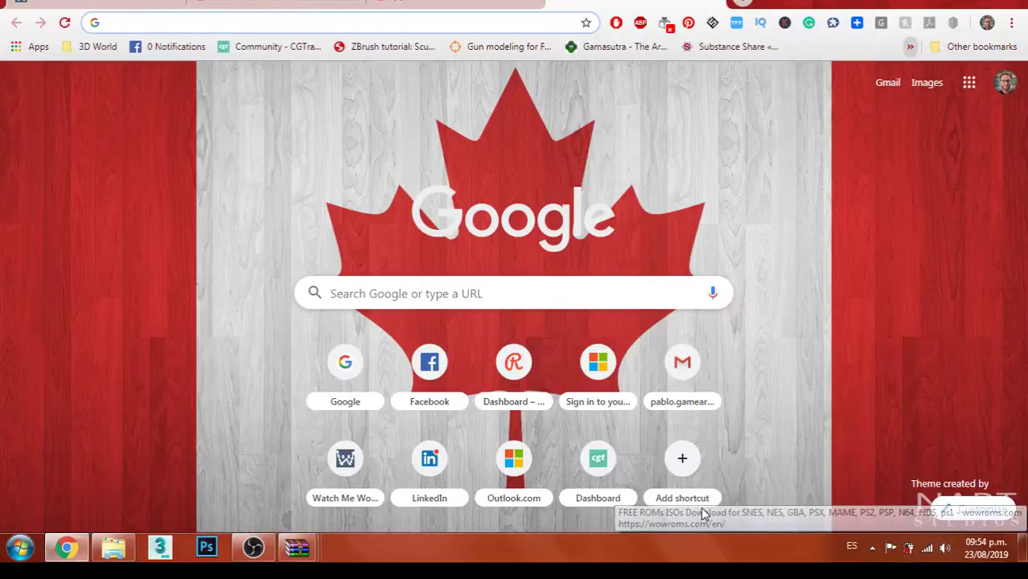
# - Return to the WinRAR windows, follow the remaining Twisted Metal extractions and close the windows of the finished archives
pyautogui.click(113, 548)
pyautogui.moveTo(304, 546)
pyautogui.click(262, 478)
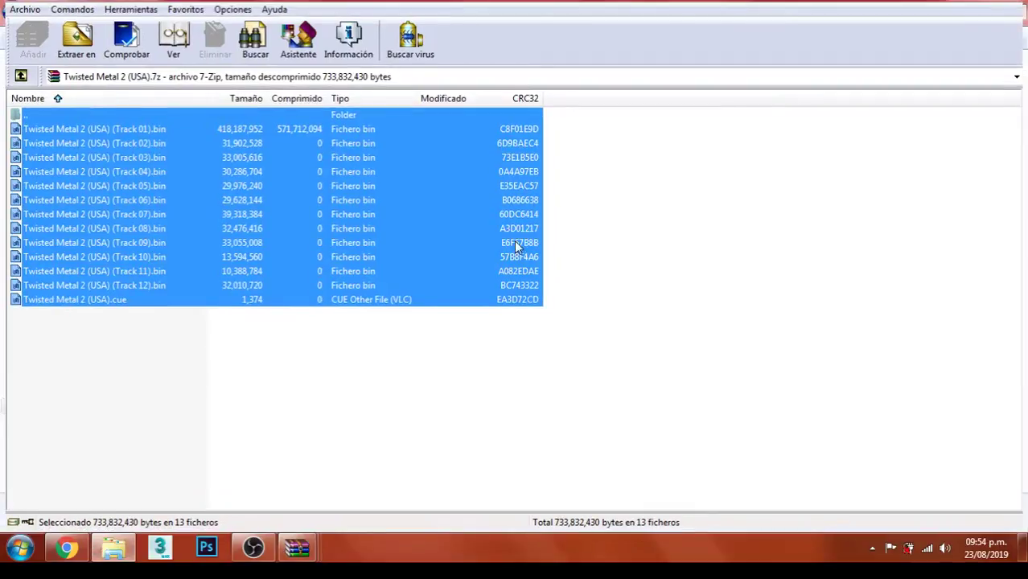
pyautogui.press('Escape')
pyautogui.moveTo(296, 547)
pyautogui.click(297, 494)
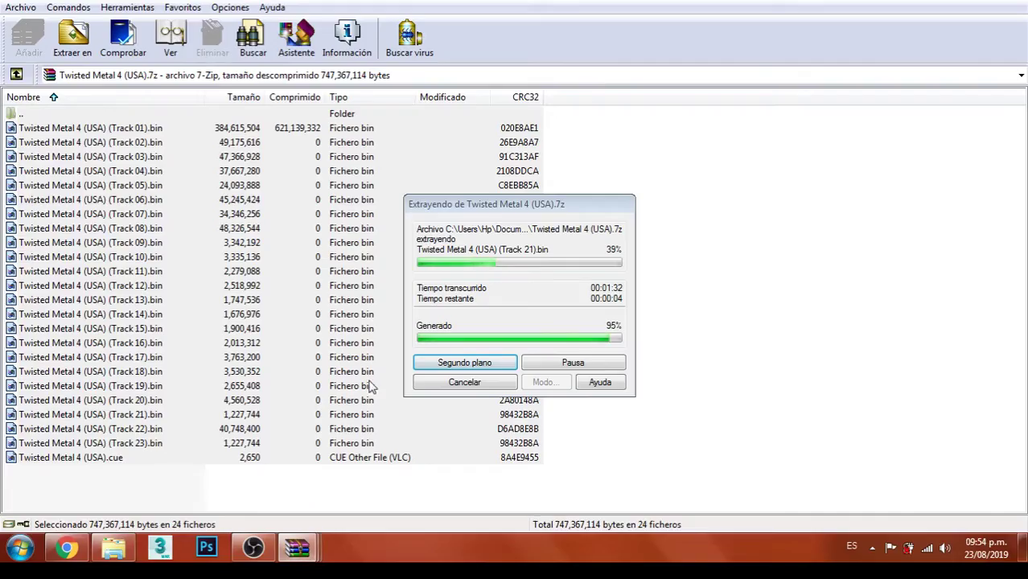
pyautogui.click(135, 473)
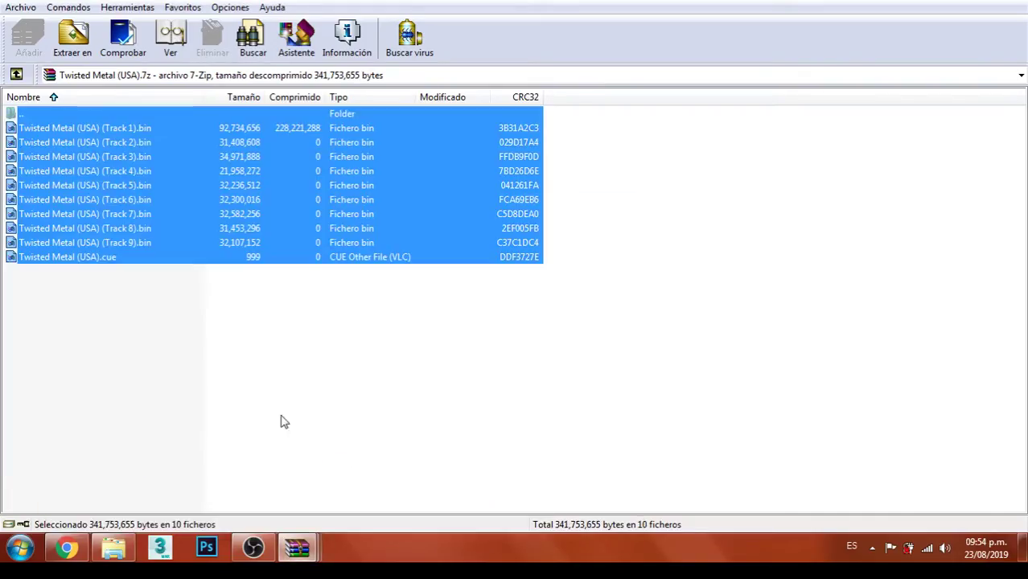
pyautogui.click(464, 390)
pyautogui.click(297, 499)
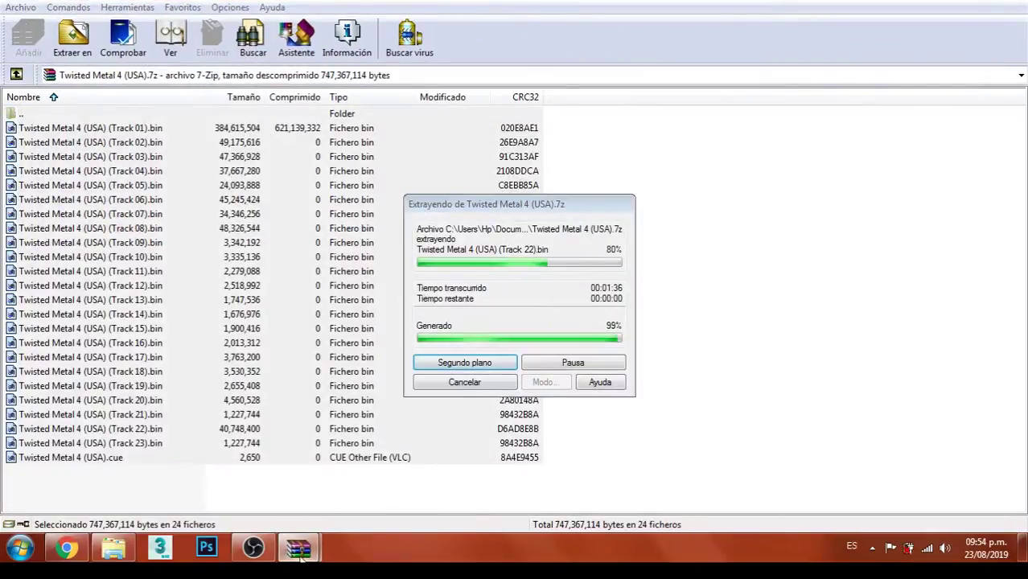
pyautogui.moveTo(298, 548)
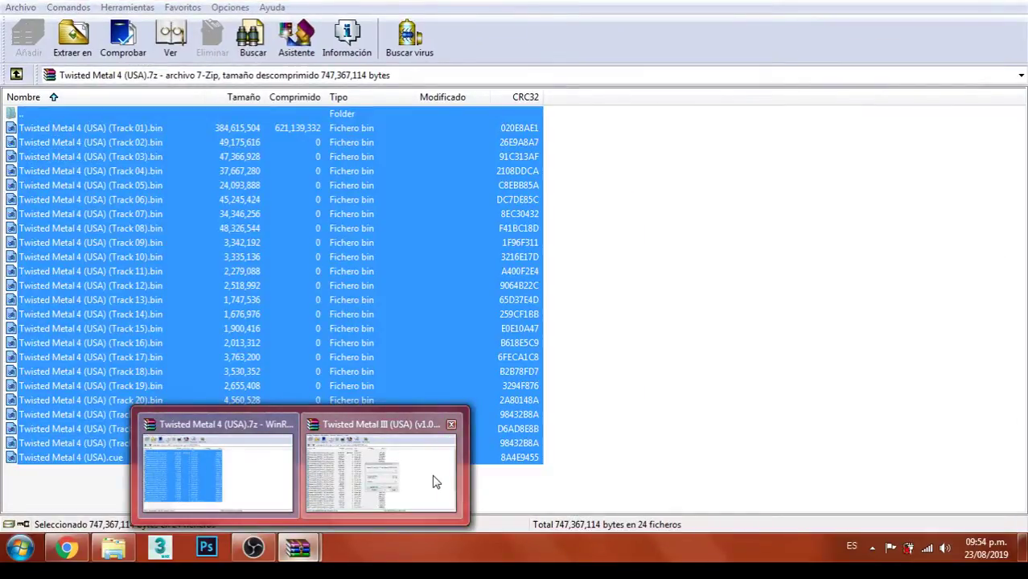
pyautogui.press('Escape')
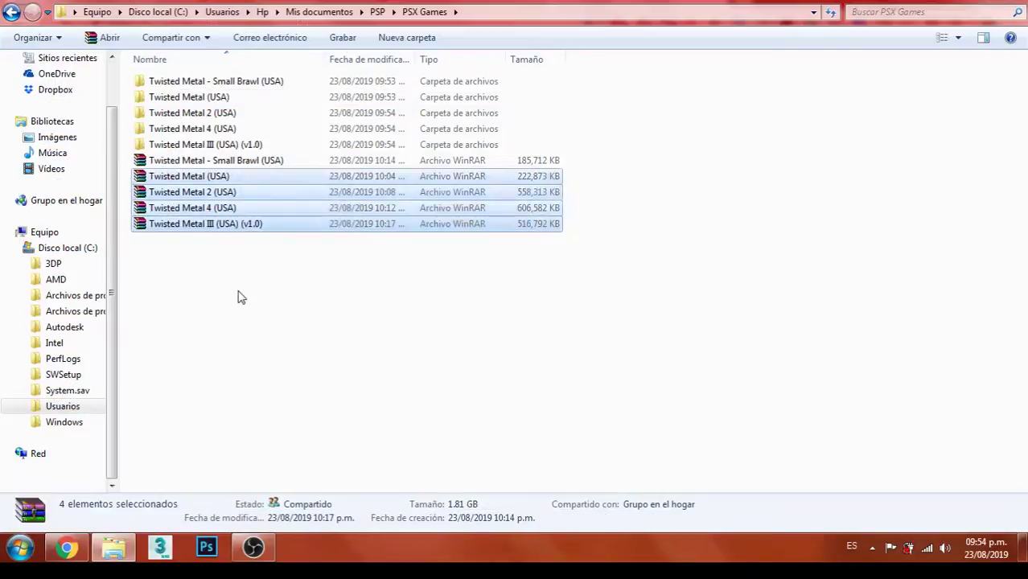
# - Delete the five Twisted Metal WinRAR archives from the PSX Games folder, keeping the extracted folders
pyautogui.click(193, 289)
pyautogui.moveTo(175, 281); pyautogui.dragTo(221, 161)
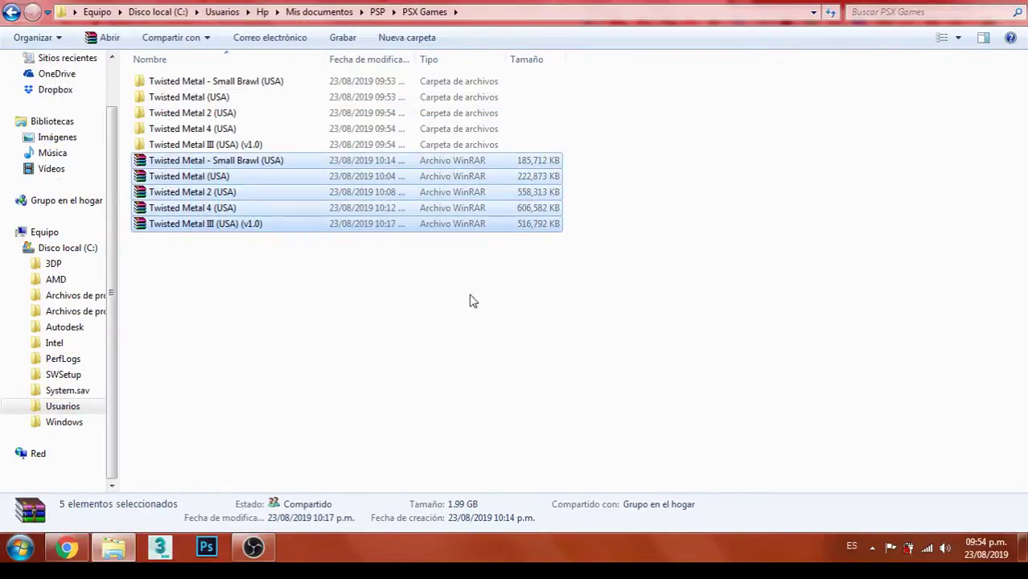
pyautogui.press('Delete')
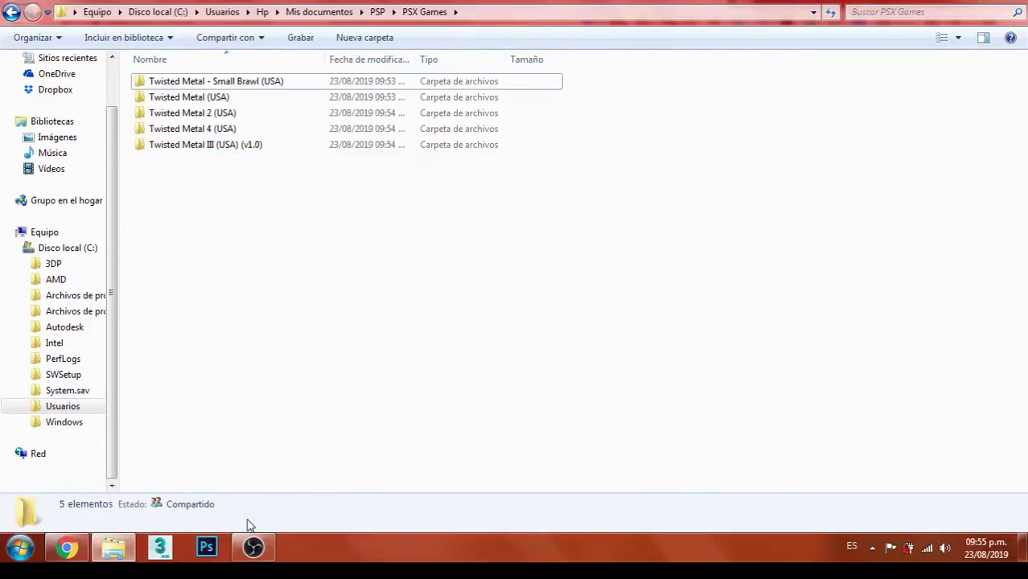
# - Switch to Chrome and list the Playstation ISOs on WoWroms that begin with the letter K
pyautogui.click(83, 553)
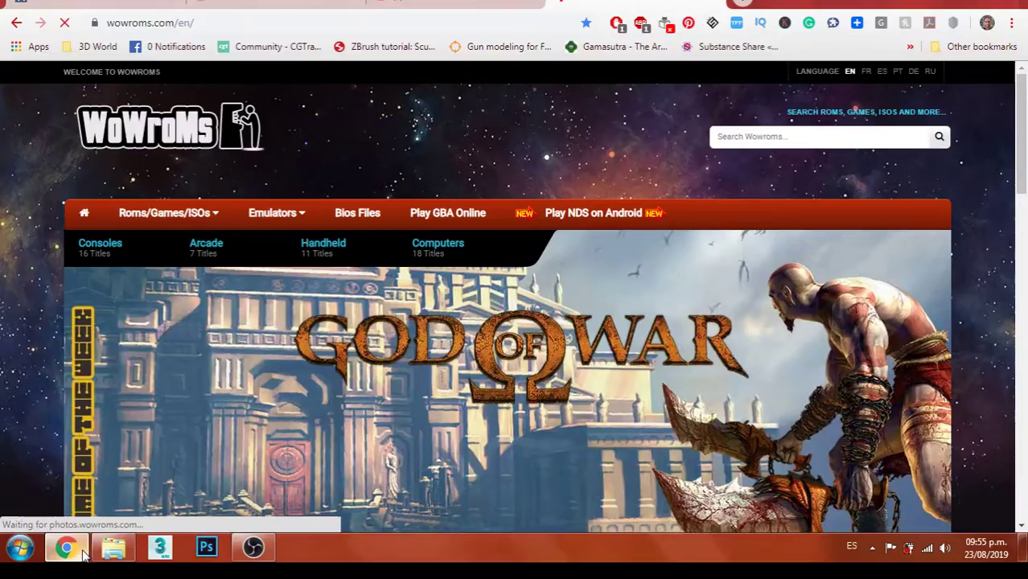
pyautogui.moveTo(197, 215)
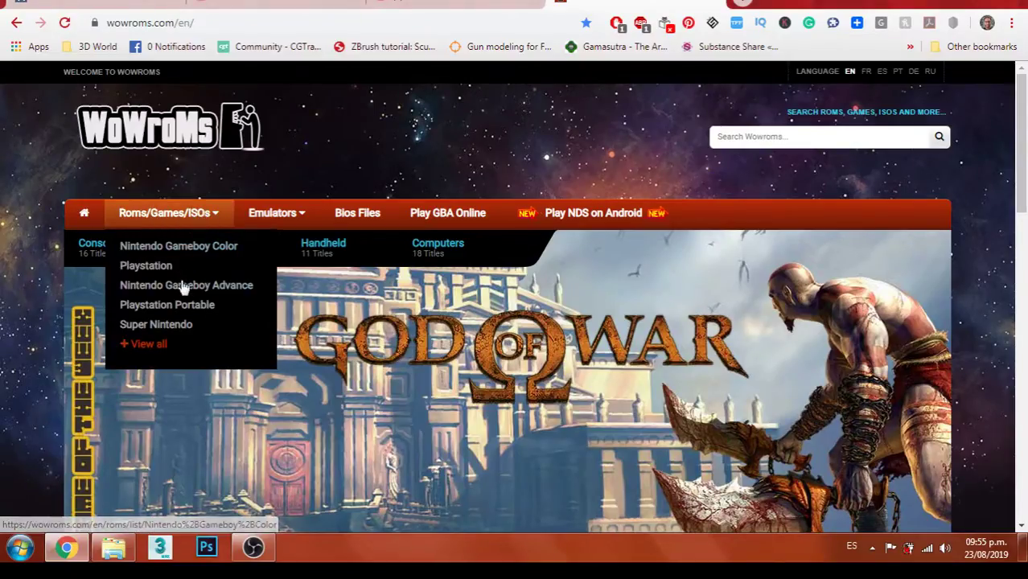
pyautogui.click(152, 267)
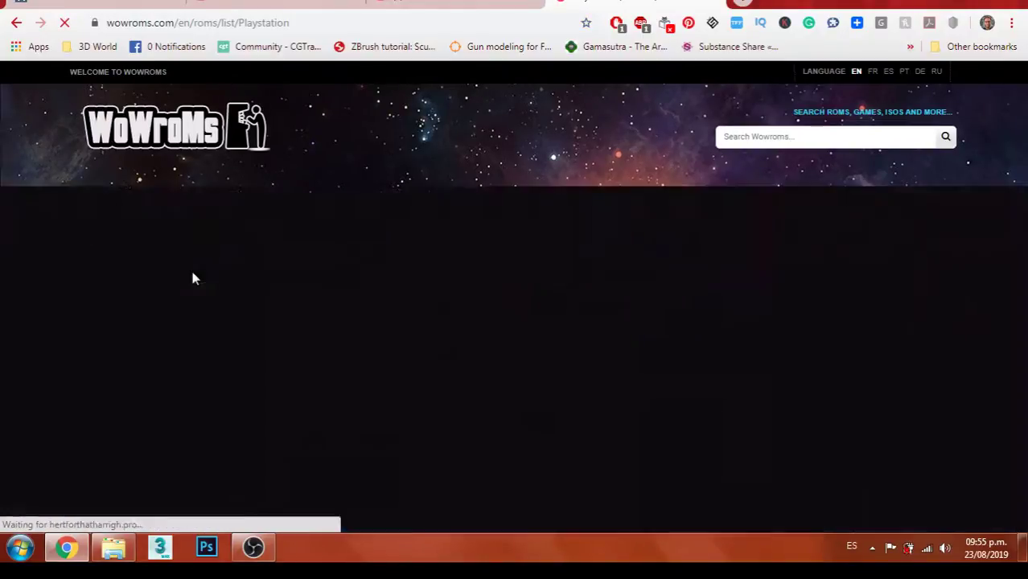
pyautogui.scroll(-1, 765, 300)
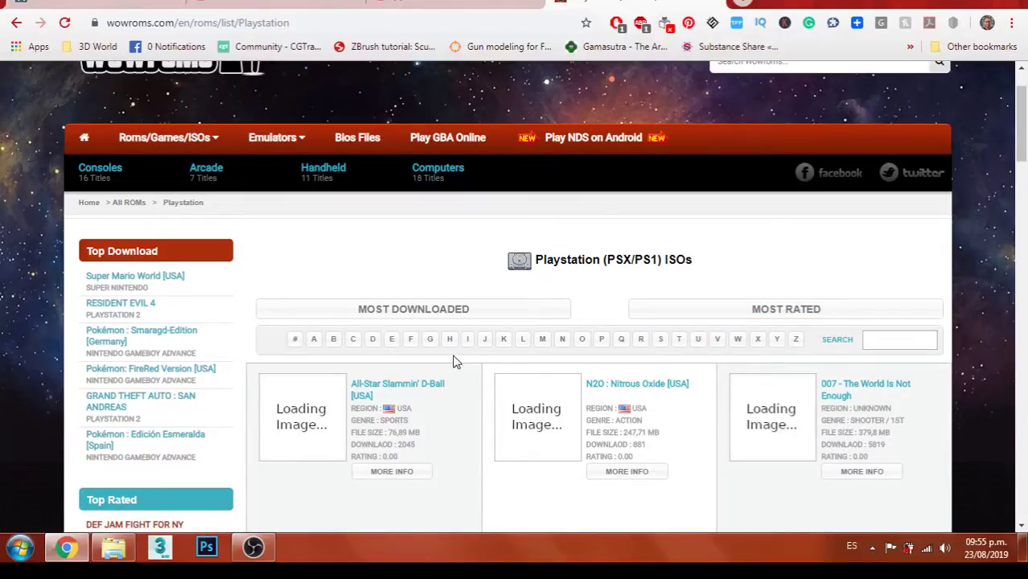
pyautogui.click(504, 340)
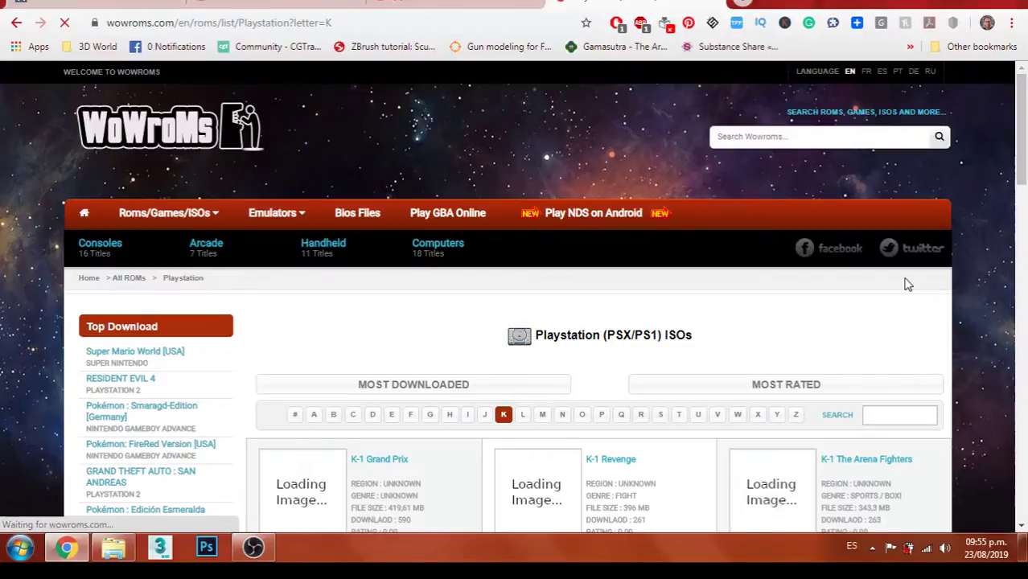
# - Find Klonoa: Door to Phantomile in the K listing and open its page in a new tab
pyautogui.scroll(-3, 969, 312)
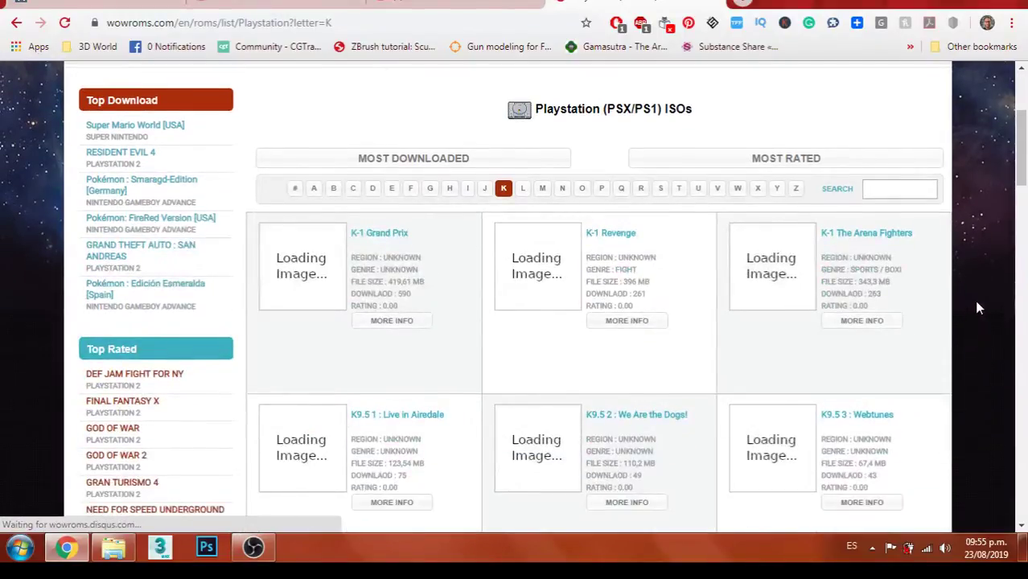
pyautogui.scroll(-2, 974, 300)
pyautogui.scroll(-3, 979, 300)
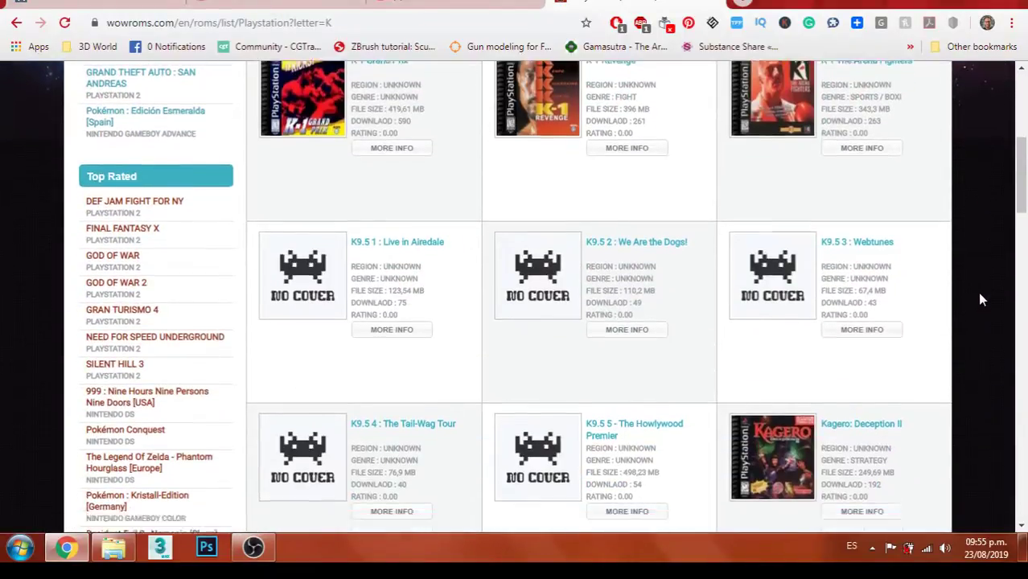
pyautogui.scroll(-1, 979, 300)
pyautogui.scroll(-1, 979, 300)
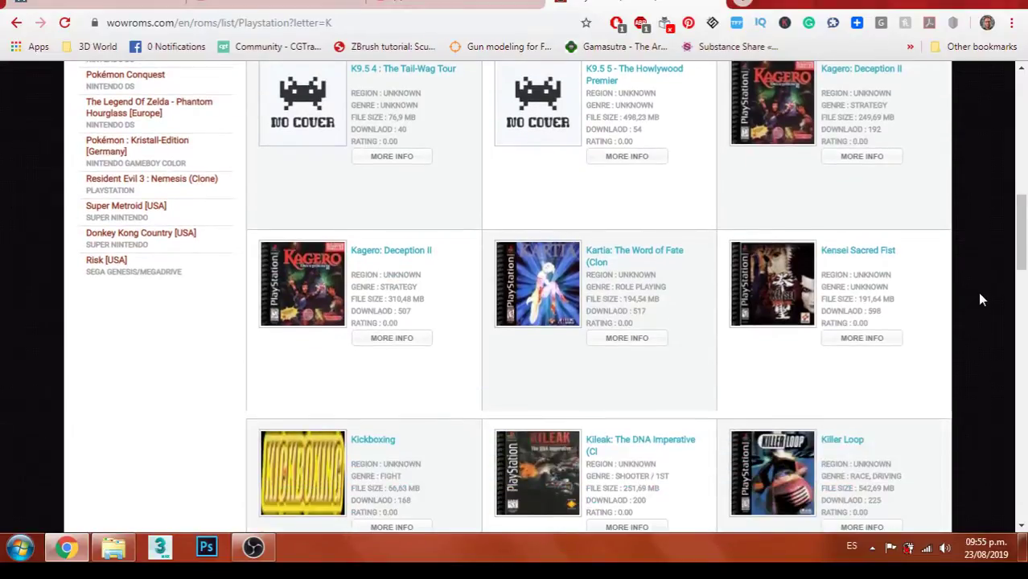
pyautogui.scroll(-4, 979, 300)
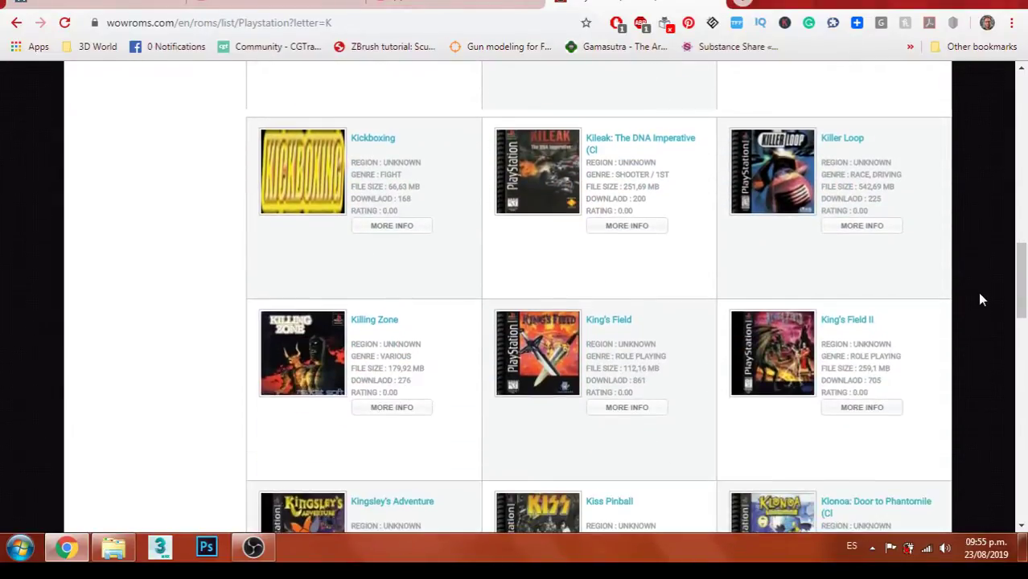
pyautogui.scroll(-3, 979, 300)
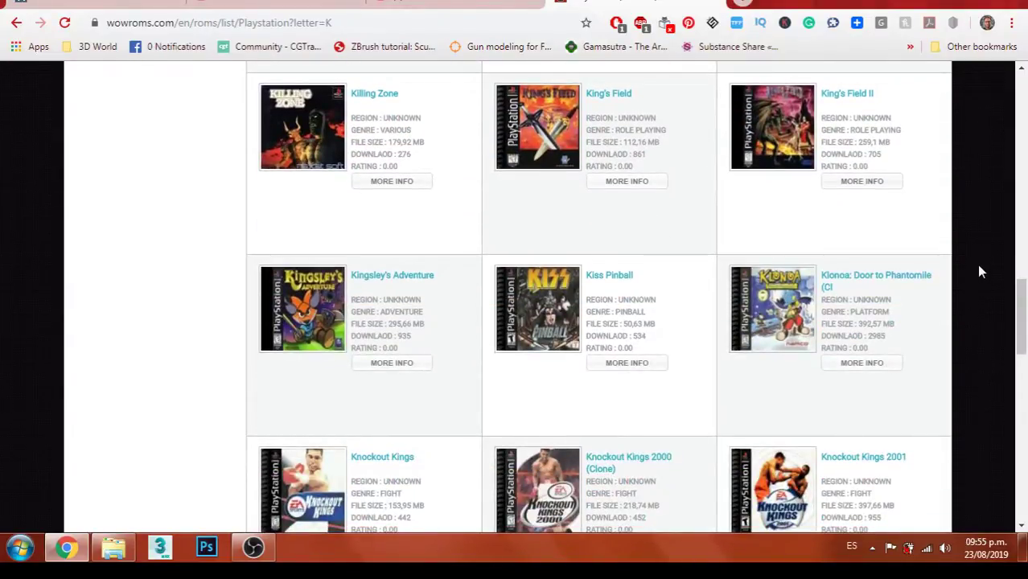
pyautogui.rightClick(882, 280)
pyautogui.click(888, 286)
# - Look over the rest of the K listing, go to the Klonoa: Door to Phantomile (Clone) tab and start its ISO download
pyautogui.scroll(-4, 912, 266)
pyautogui.scroll(-3, 913, 265)
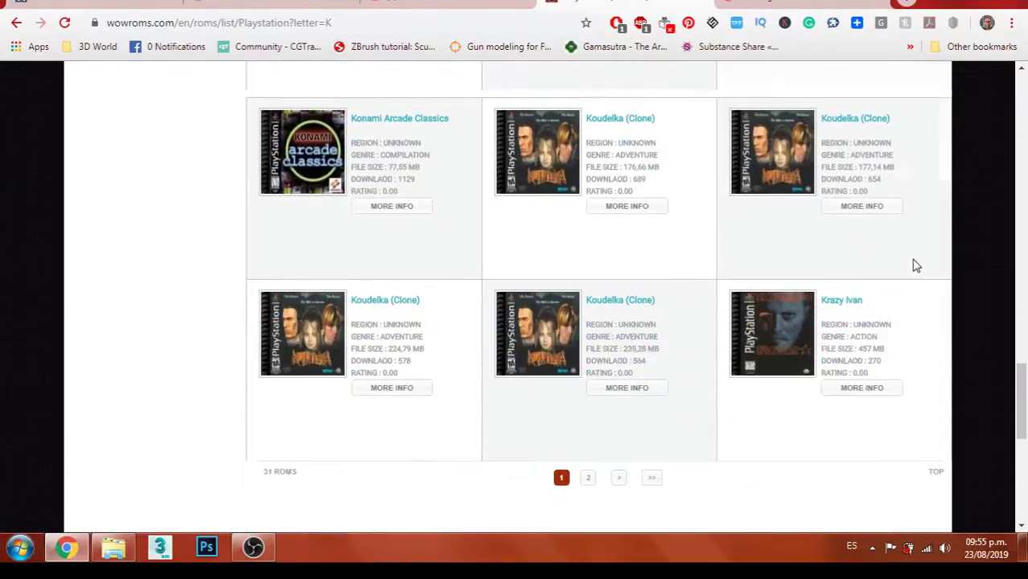
pyautogui.scroll(15, 915, 266)
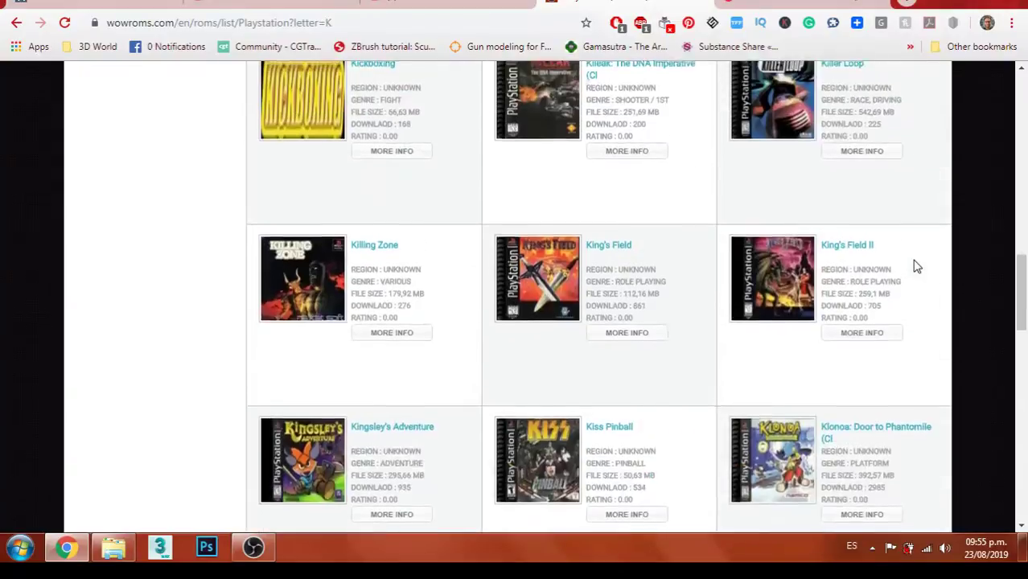
pyautogui.scroll(4, 915, 266)
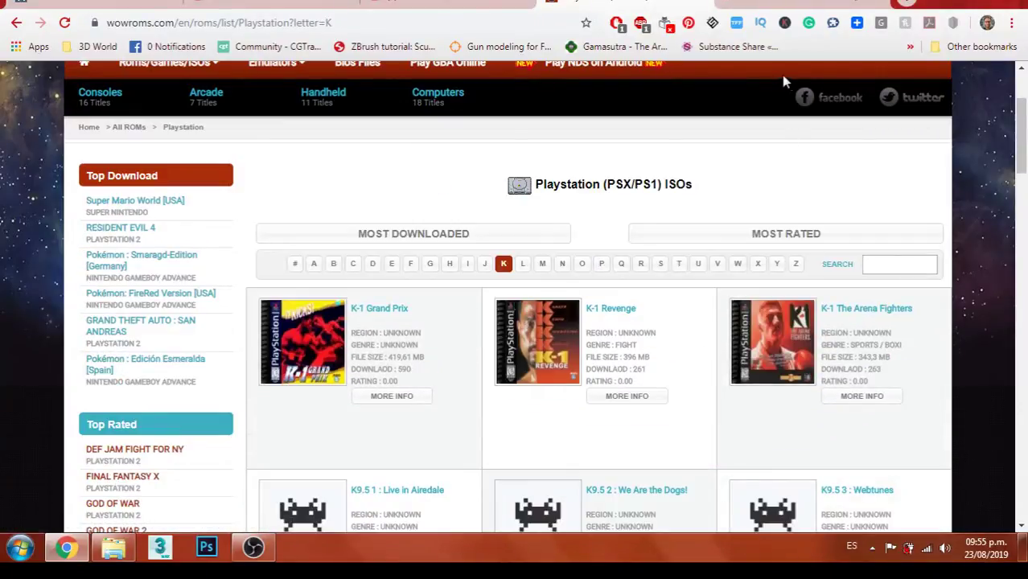
pyautogui.hotkey('alt', 'Right')
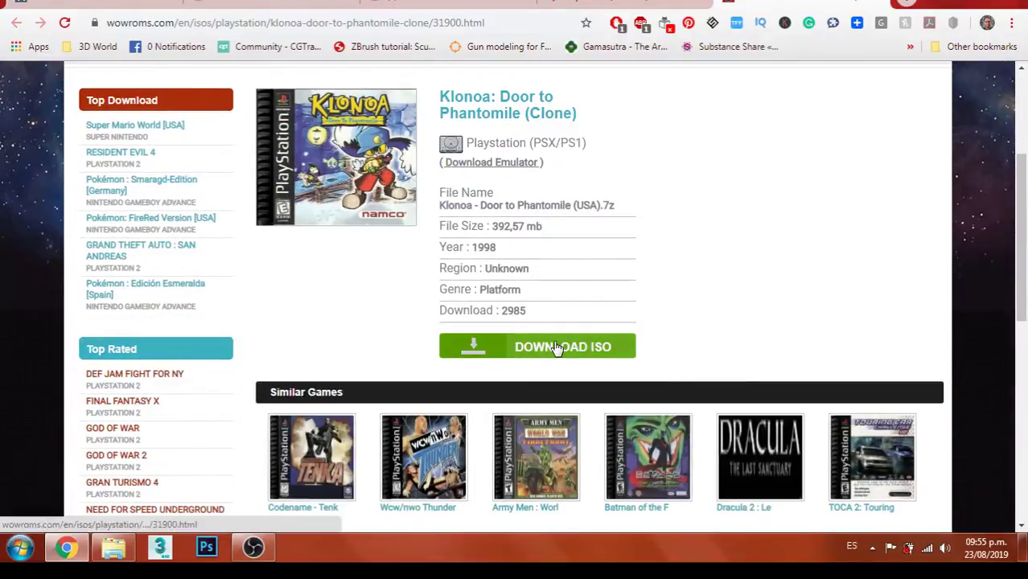
pyautogui.click(554, 345)
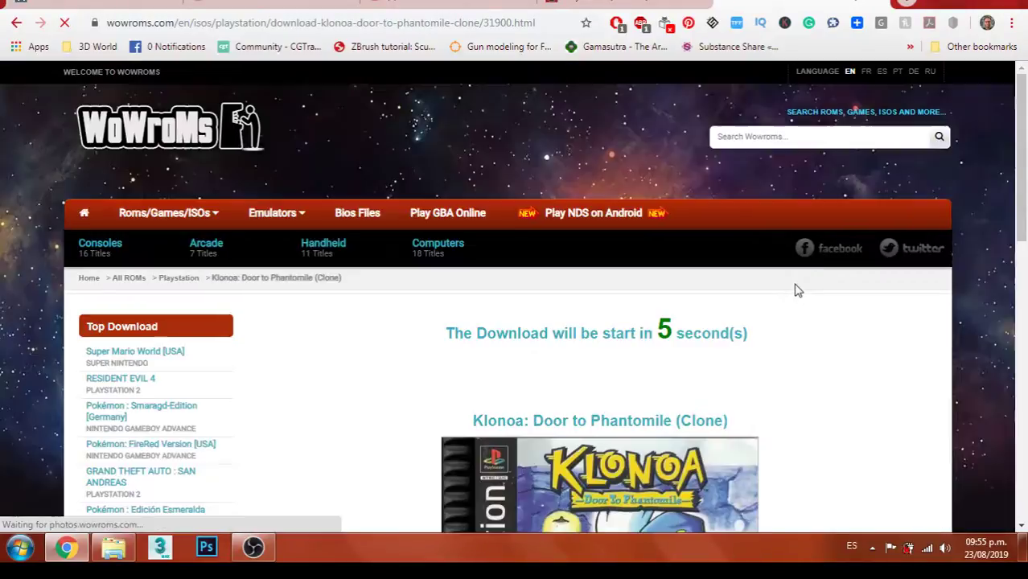
# - Wait for the Klonoa: Door to Phantomile download to start, leave its page and return to the Playstation P listing
pyautogui.scroll(-7, 836, 340)
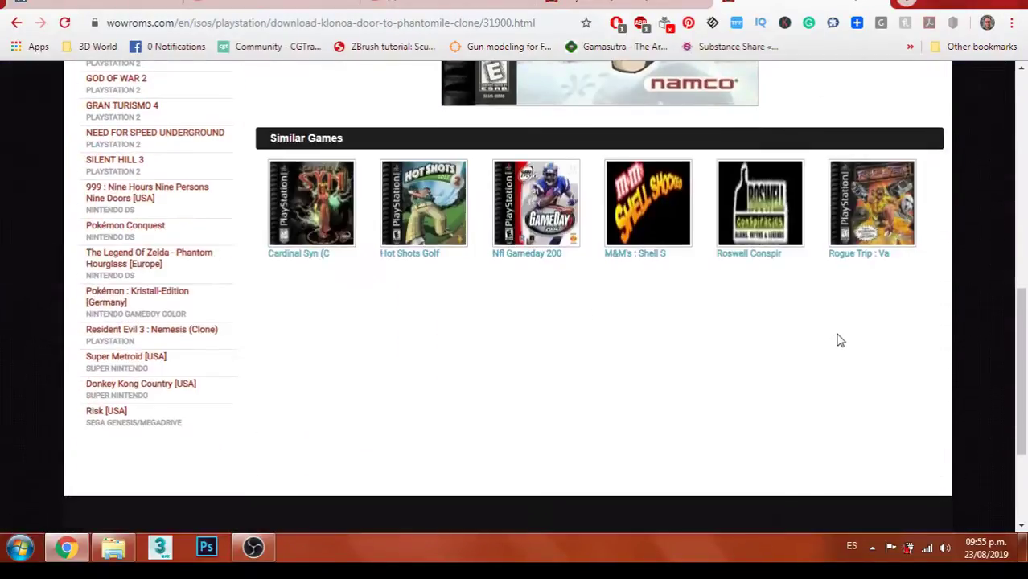
pyautogui.scroll(3, 864, 337)
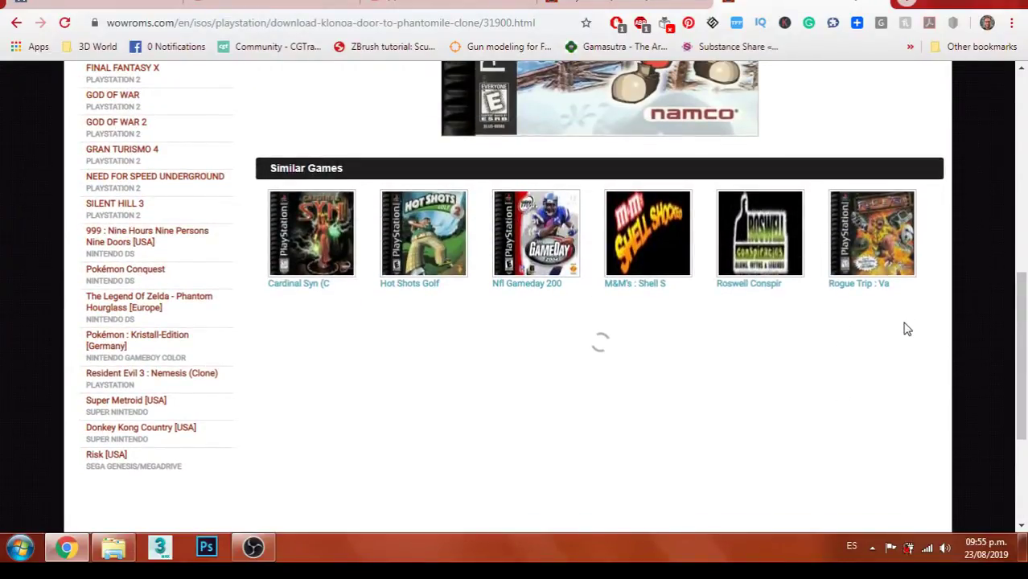
pyautogui.scroll(4, 907, 329)
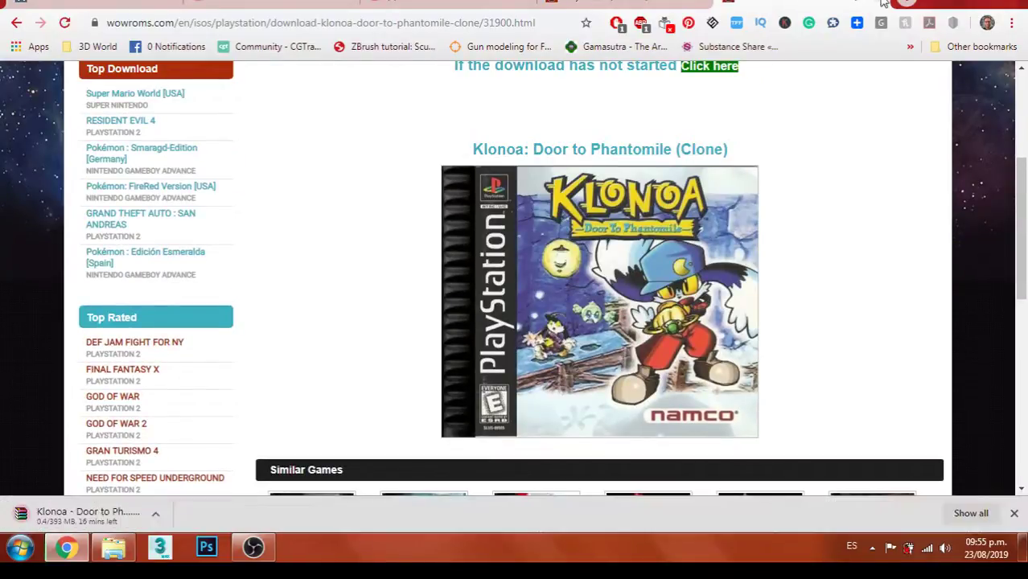
pyautogui.hotkey('alt', 'Left')
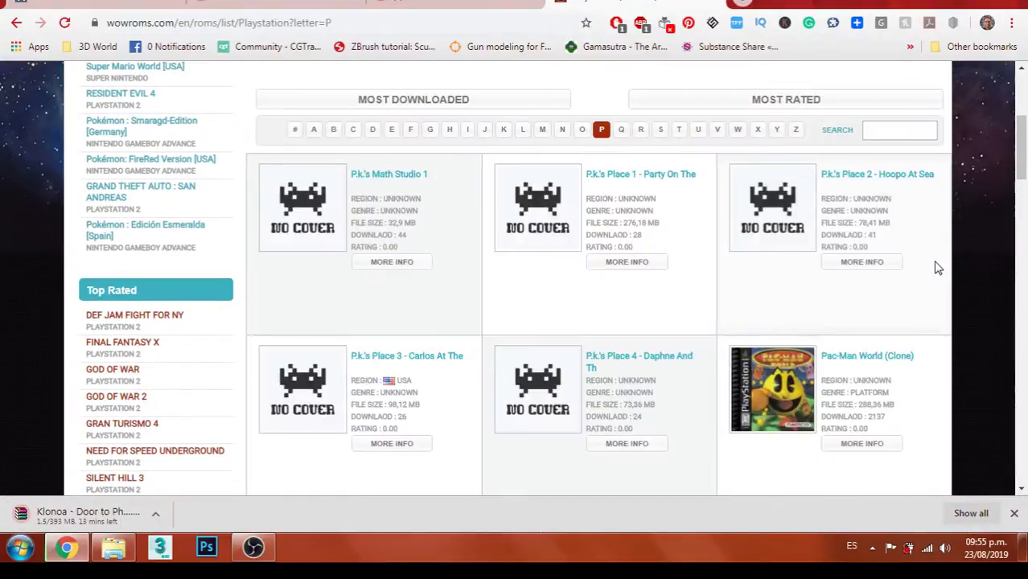
# - Find Parasite Eve (Clone) in the P listing and open its page in a new tab
pyautogui.scroll(-3, 935, 268)
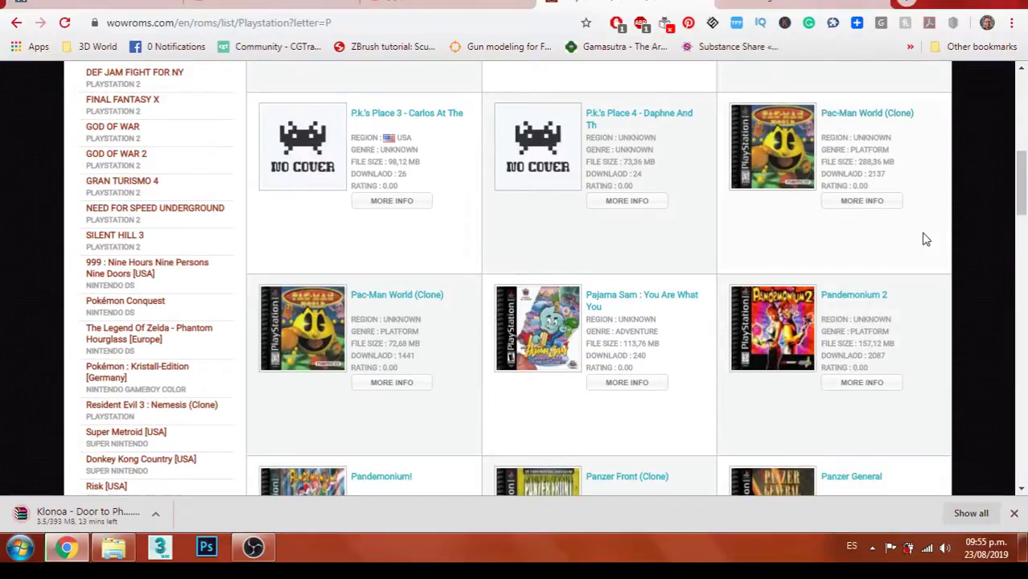
pyautogui.scroll(-5, 933, 242)
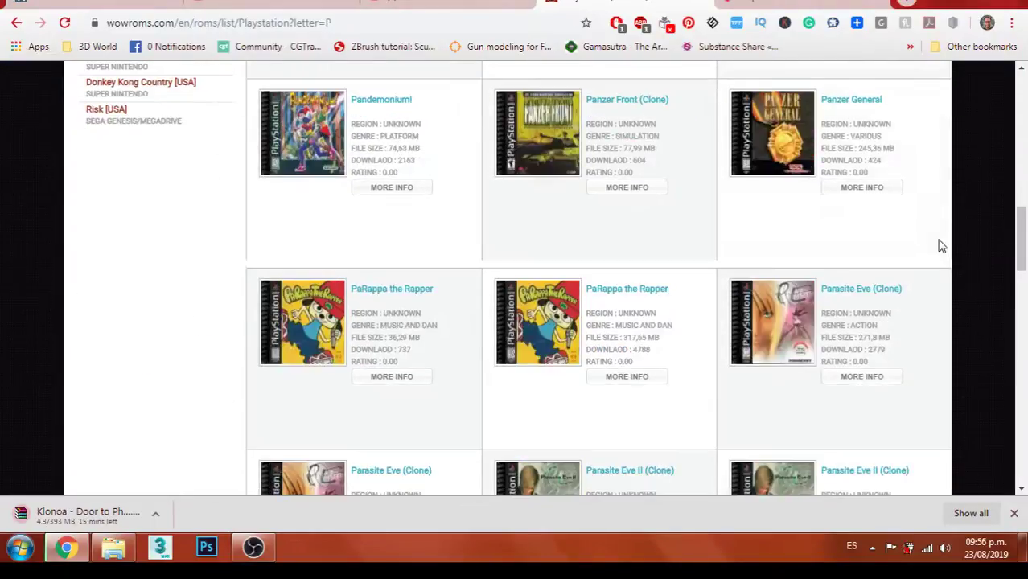
pyautogui.scroll(-2, 941, 246)
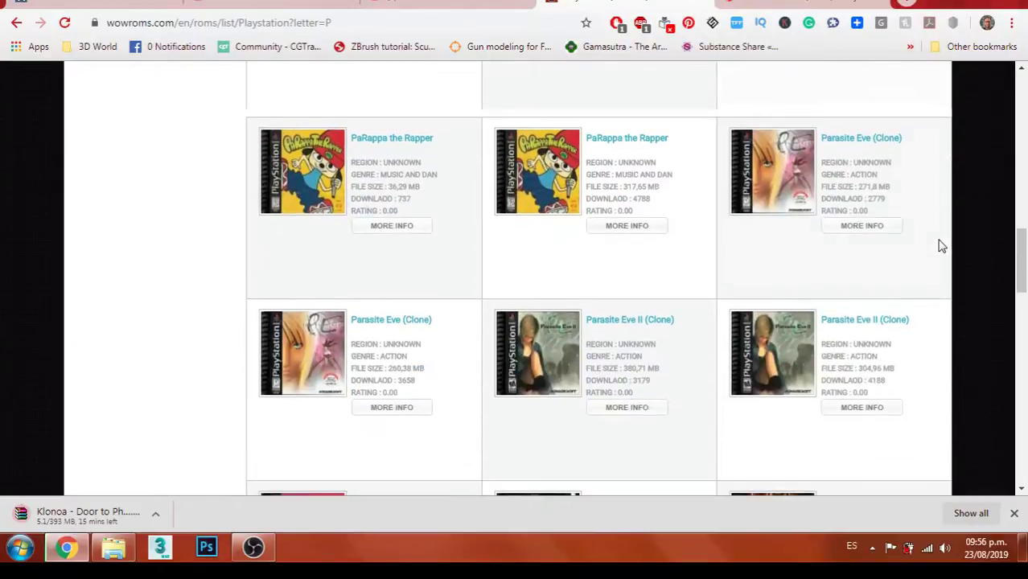
pyautogui.rightClick(864, 139)
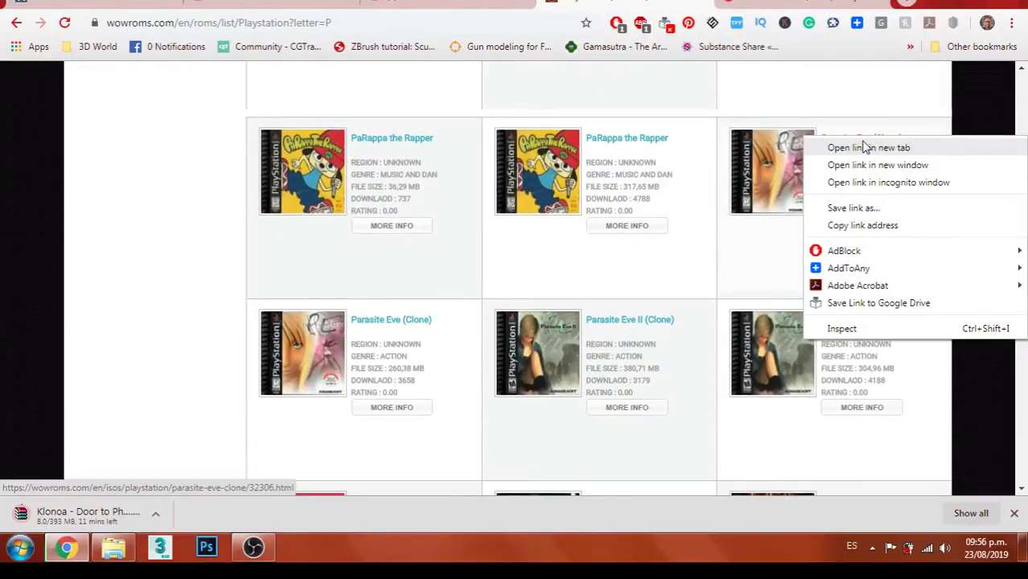
pyautogui.click(864, 147)
# - Look over the rest of the first page of the P listing and open page 2
pyautogui.scroll(-1, 760, 282)
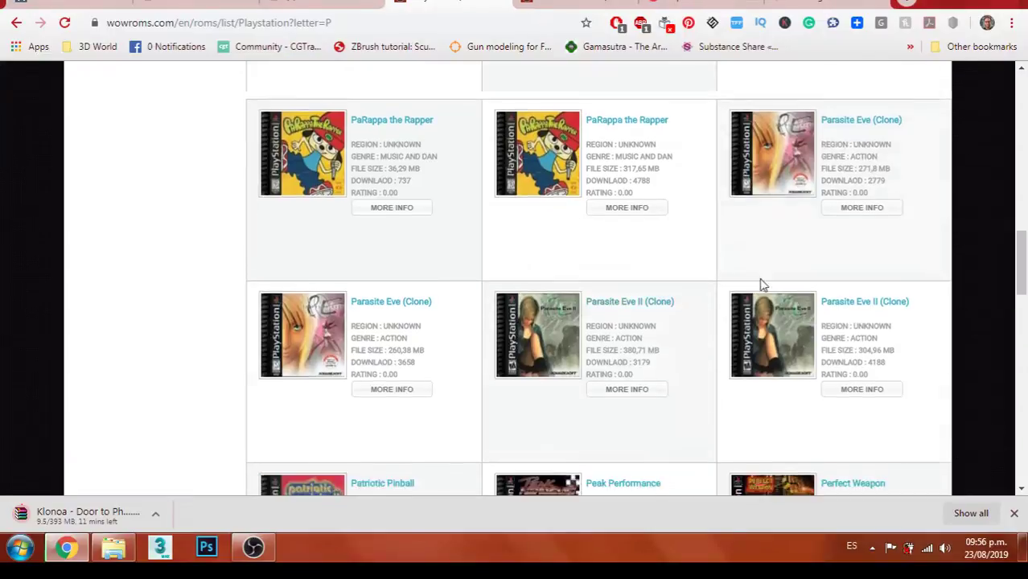
pyautogui.scroll(-4, 874, 271)
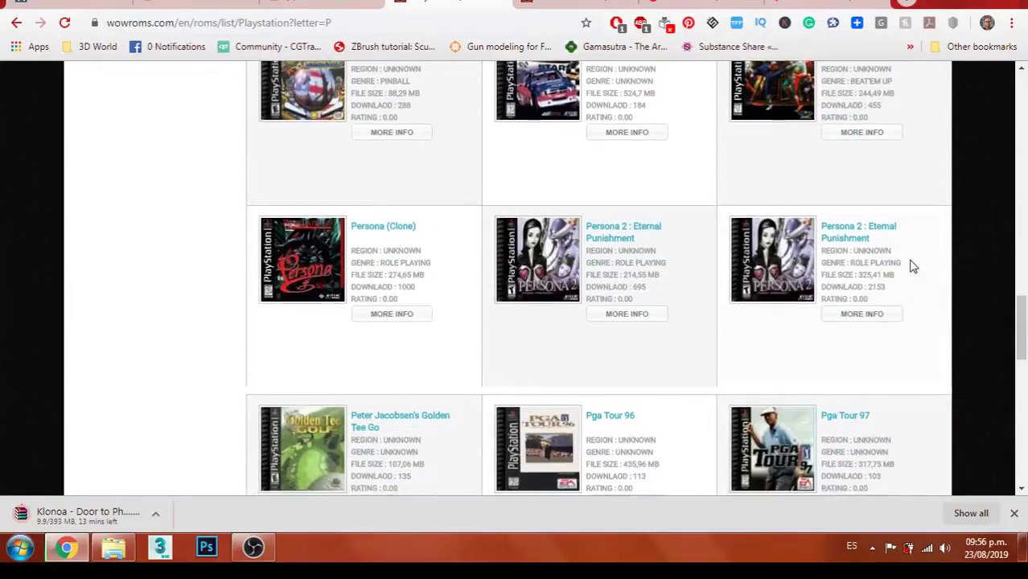
pyautogui.scroll(-4, 911, 266)
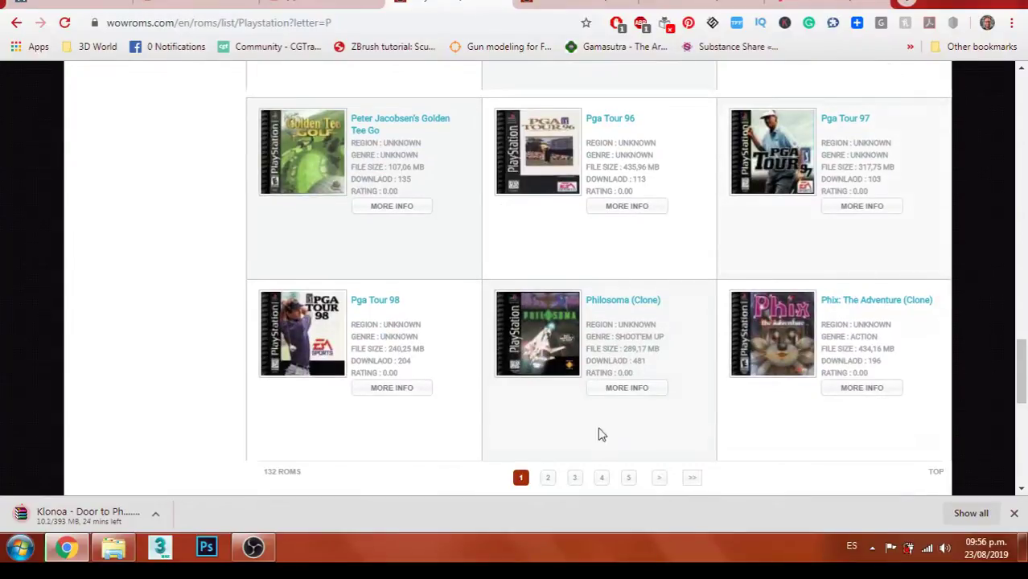
pyautogui.click(548, 480)
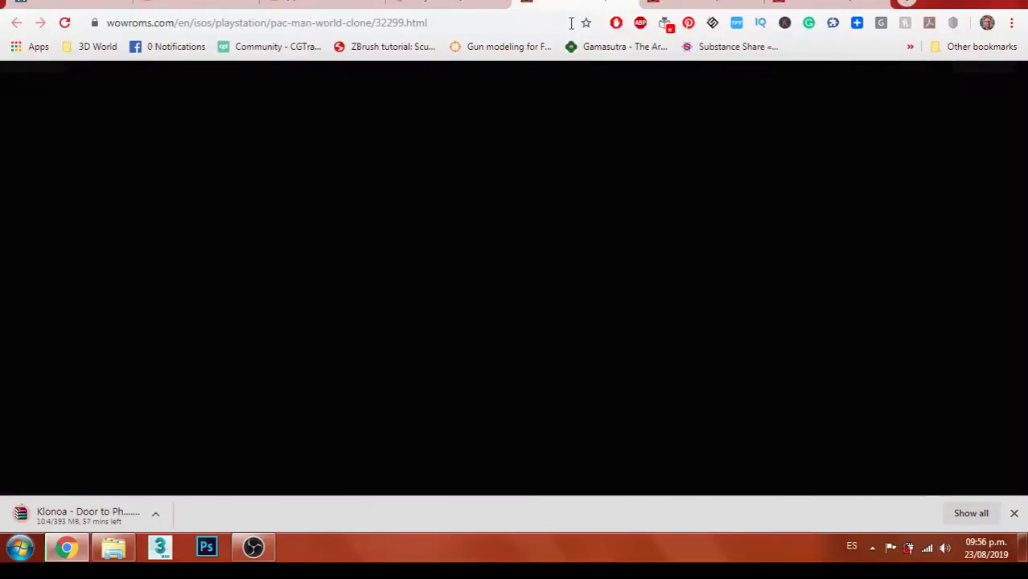
# - Check the Pac-Man World (Clone) tab, return to the listing and look through the games on page 2 of P
pyautogui.hotkey('alt', 'Left')
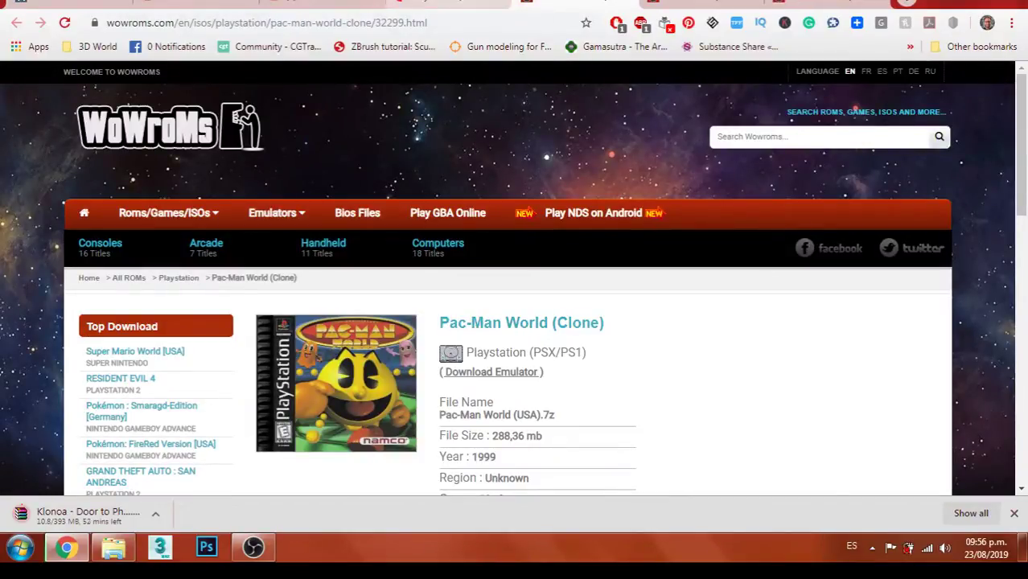
pyautogui.scroll(-3, 805, 326)
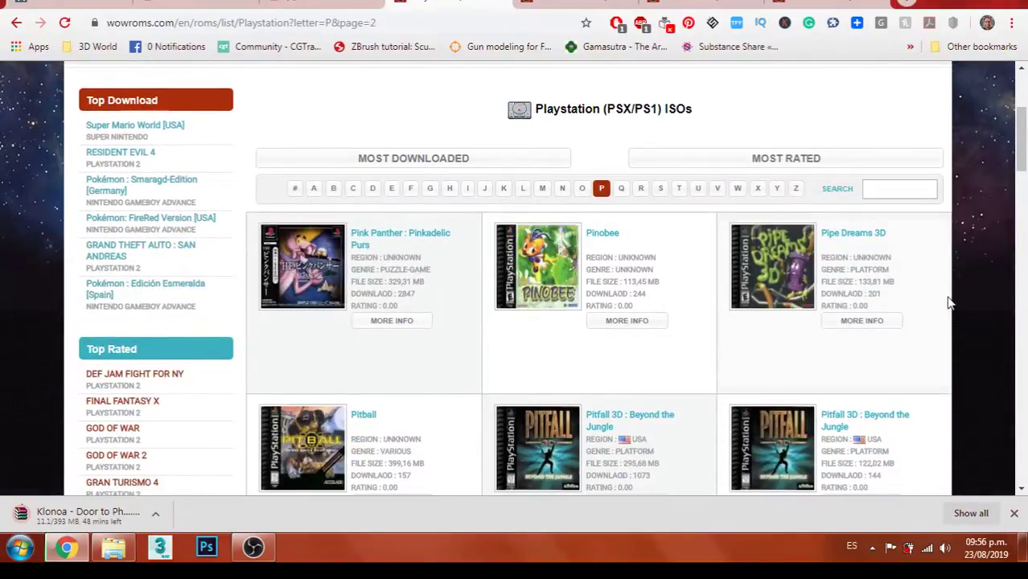
pyautogui.scroll(-4, 952, 299)
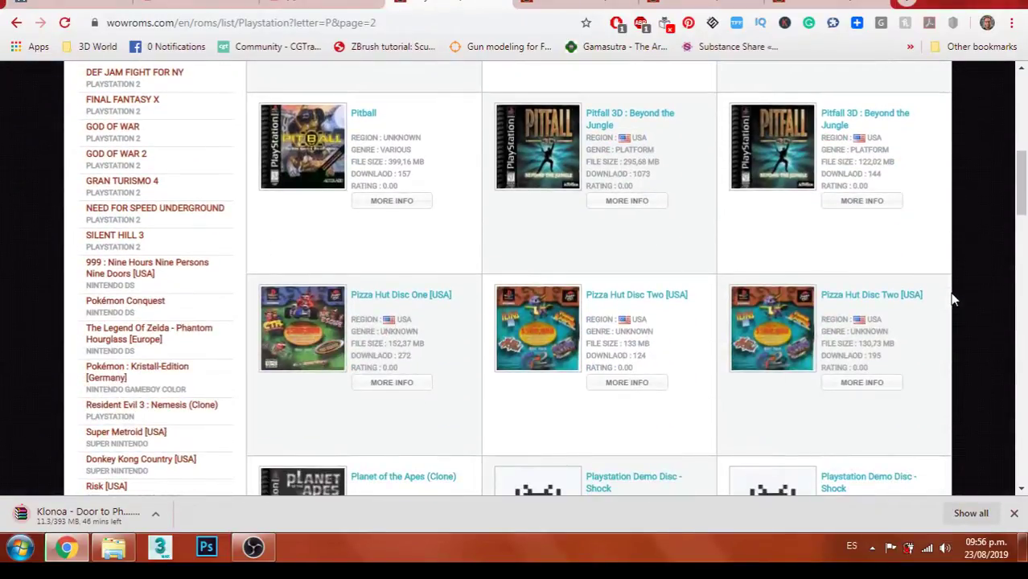
pyautogui.scroll(-3, 956, 298)
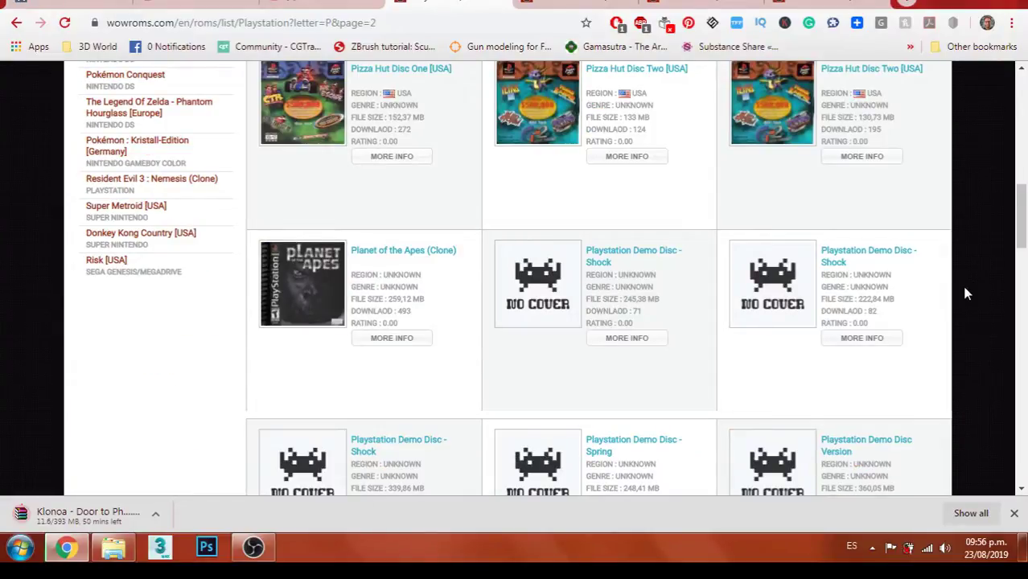
pyautogui.scroll(-6, 966, 293)
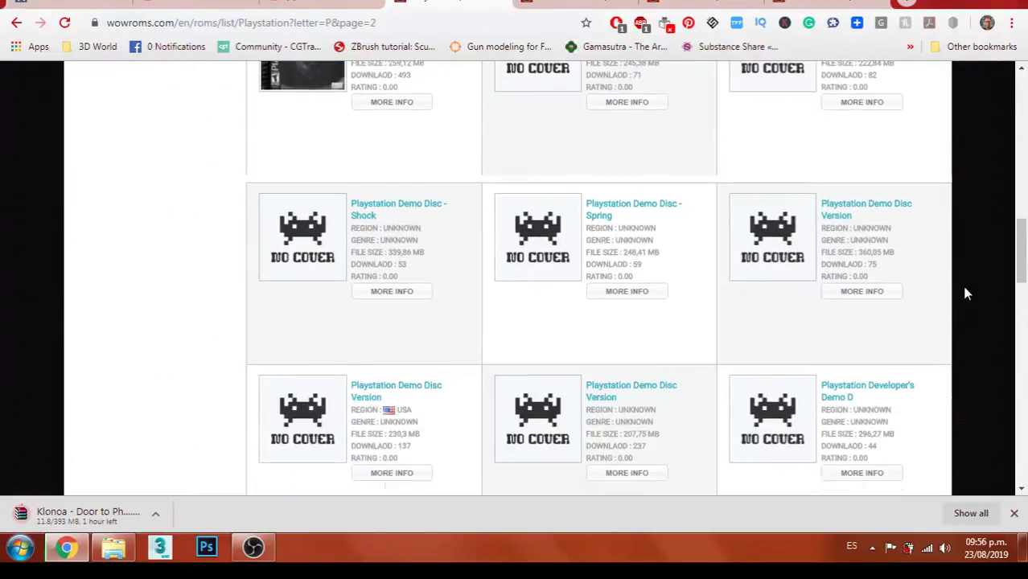
pyautogui.scroll(-3, 965, 294)
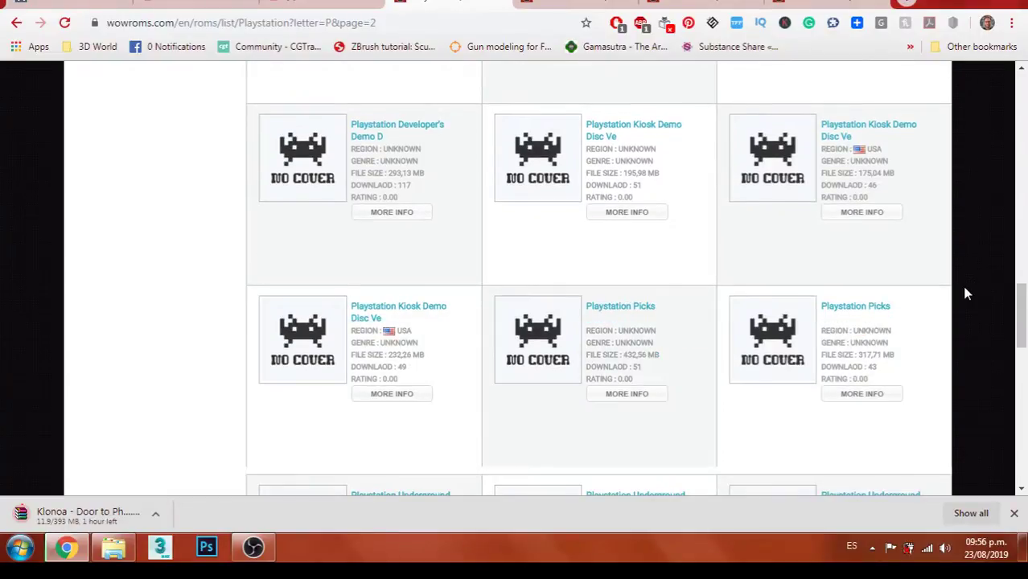
pyautogui.scroll(-1, 965, 294)
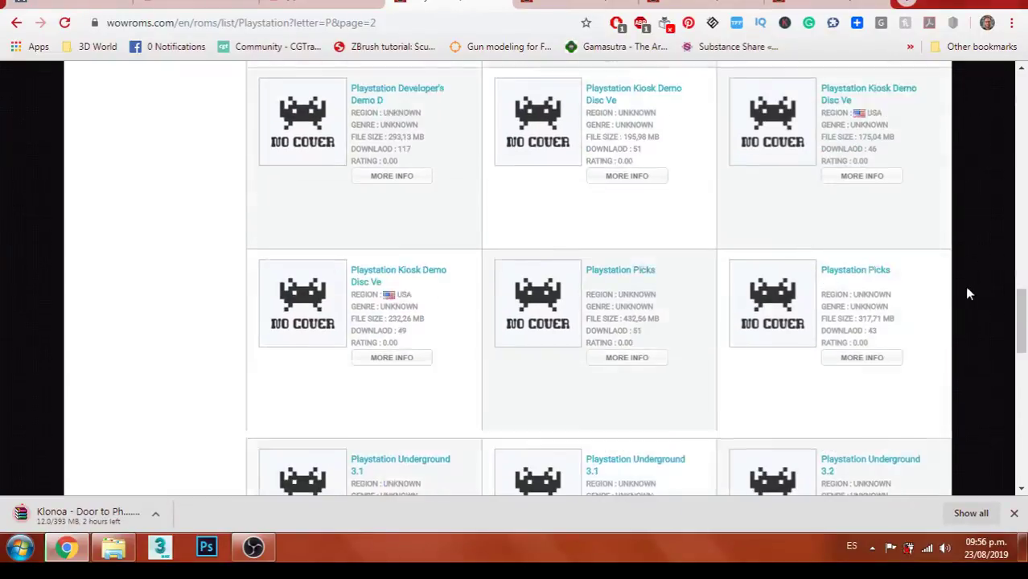
# - List the Playstation ISOs that begin with the letter T
pyautogui.scroll(8, 967, 294)
pyautogui.scroll(10, 968, 295)
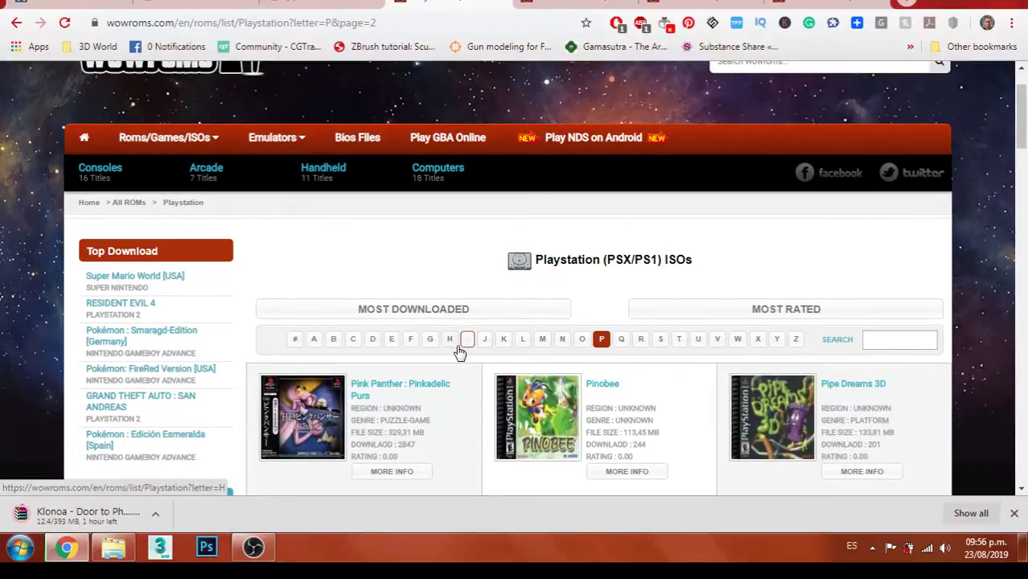
pyautogui.click(658, 339)
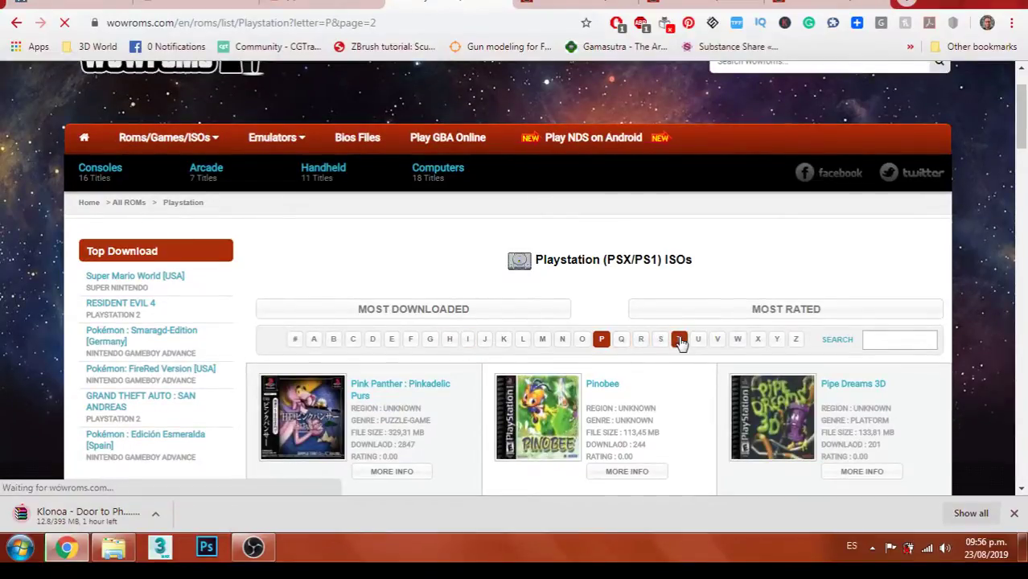
pyautogui.click(567, 10)
pyautogui.click(448, 6)
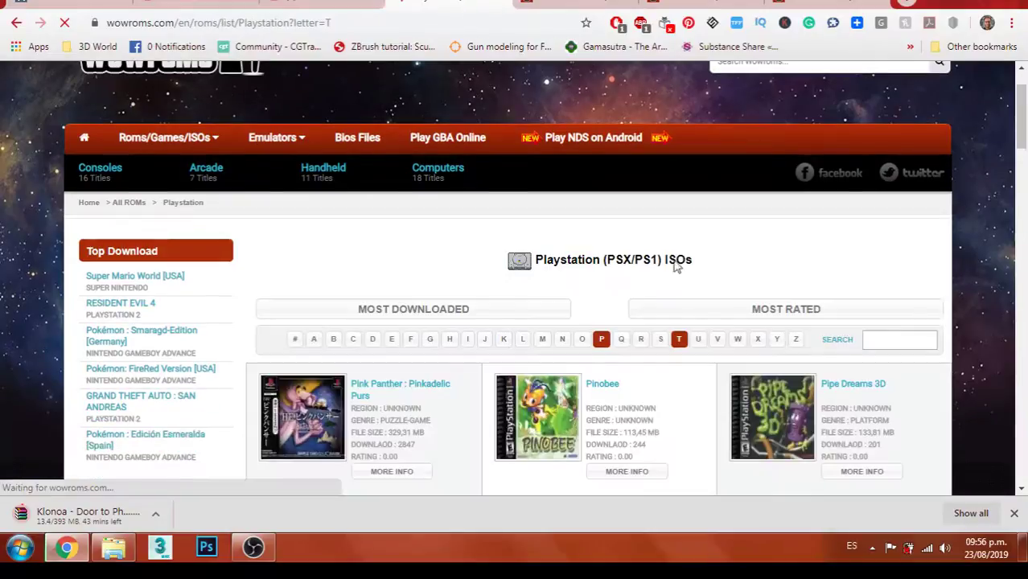
# - Find the 344,16 MB Tenchu: Stealth Assassins (Clone) in the T listing and open its page in a new tab
pyautogui.scroll(-3, 821, 303)
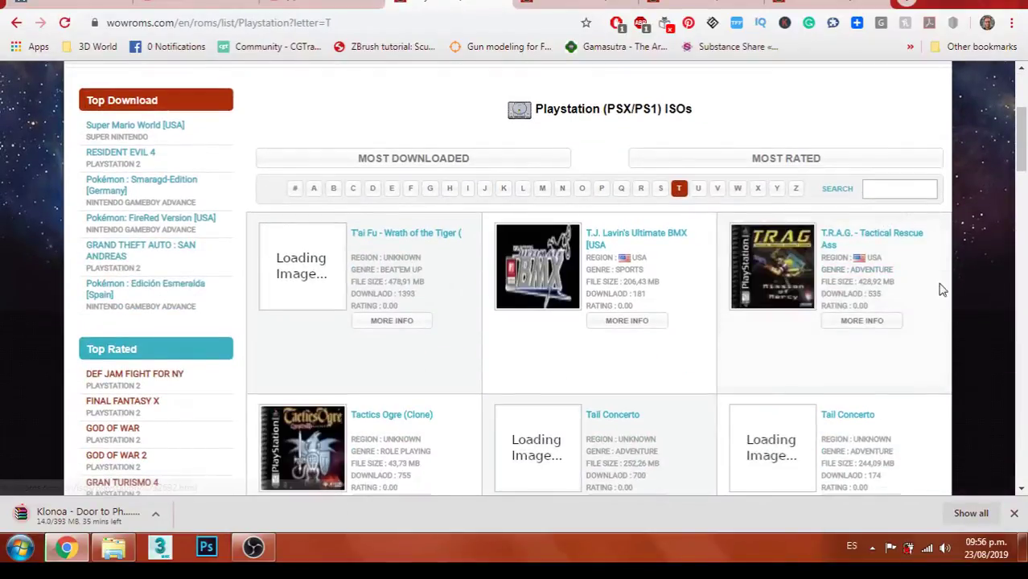
pyautogui.scroll(-2, 956, 285)
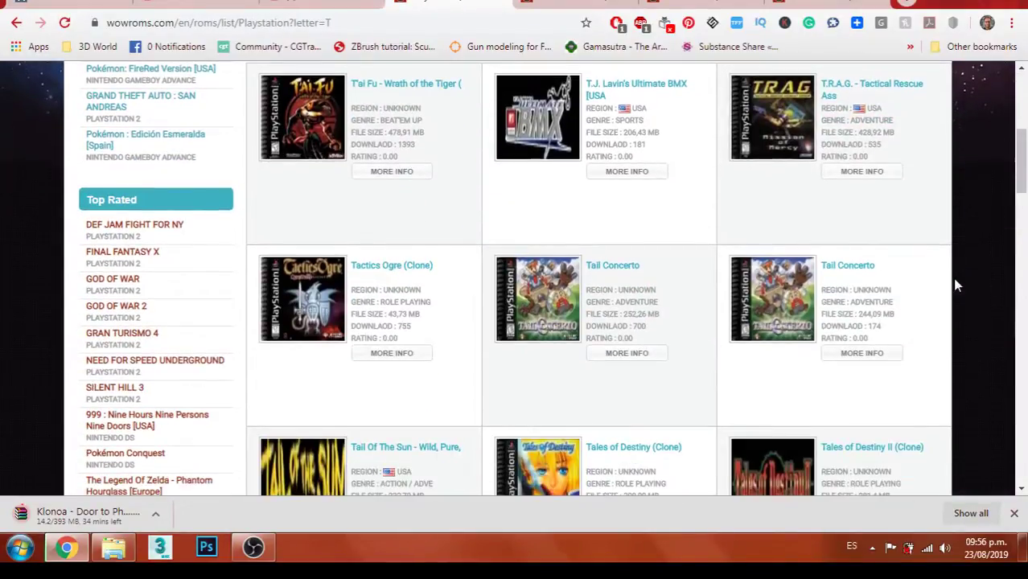
pyautogui.scroll(-3, 955, 284)
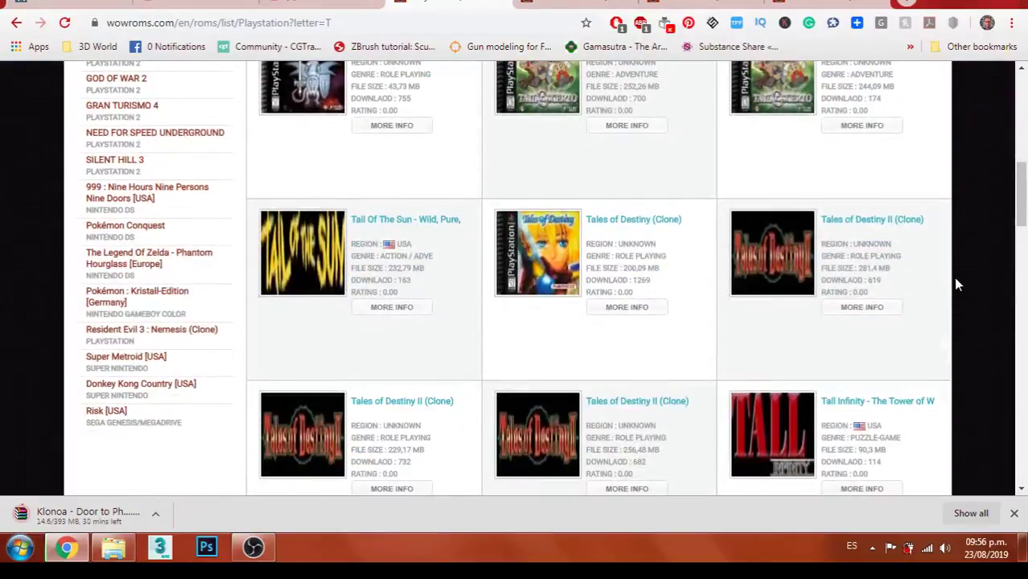
pyautogui.scroll(-3, 955, 285)
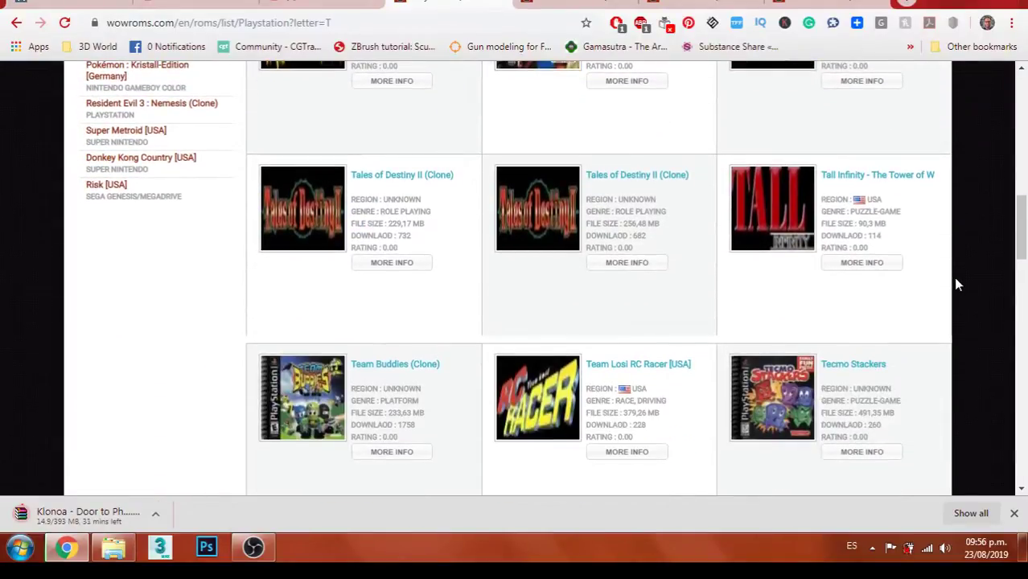
pyautogui.scroll(-3, 955, 285)
pyautogui.scroll(-3, 955, 285)
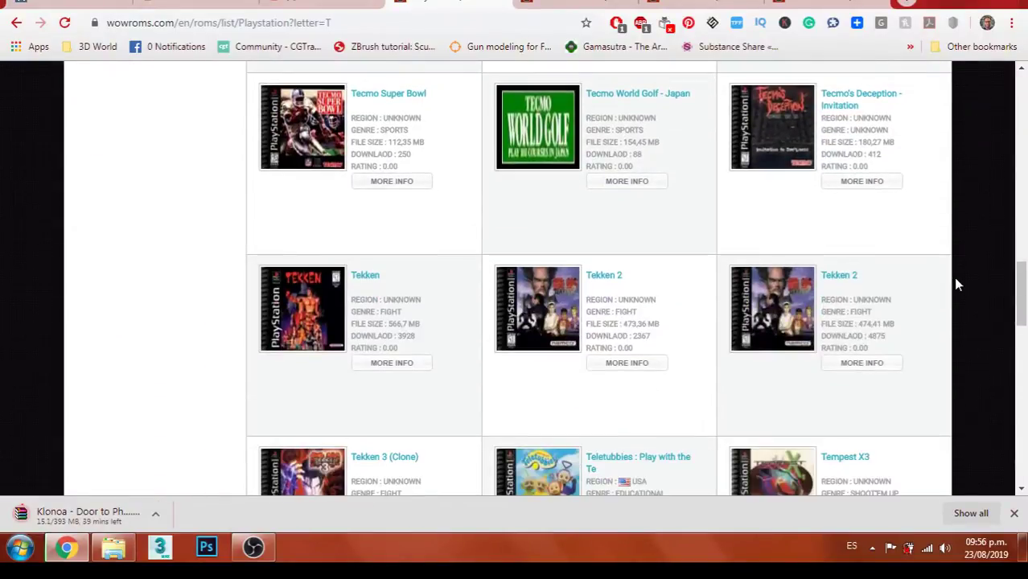
pyautogui.scroll(-3, 956, 284)
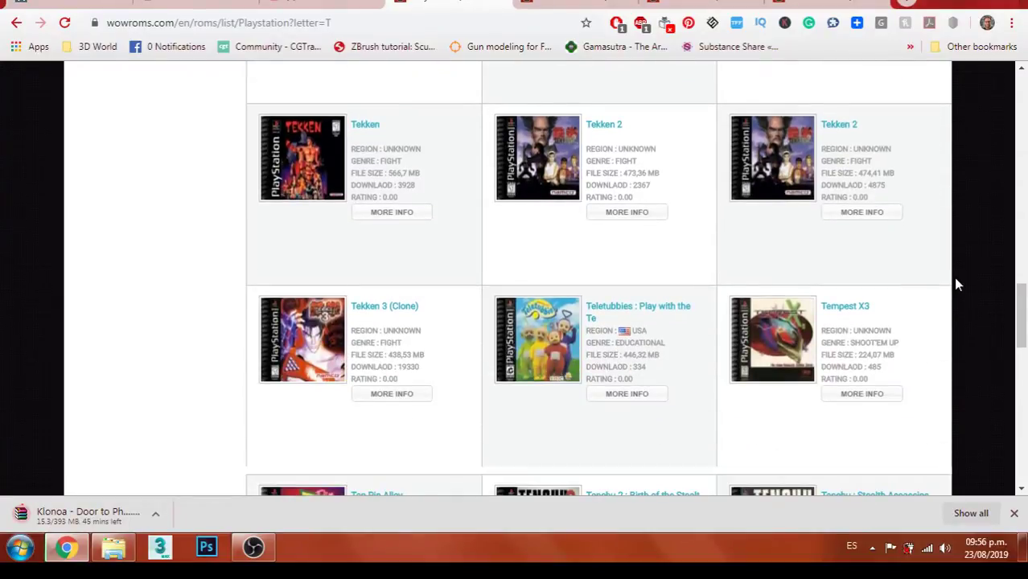
pyautogui.scroll(-3, 955, 285)
pyautogui.scroll(-3, 956, 283)
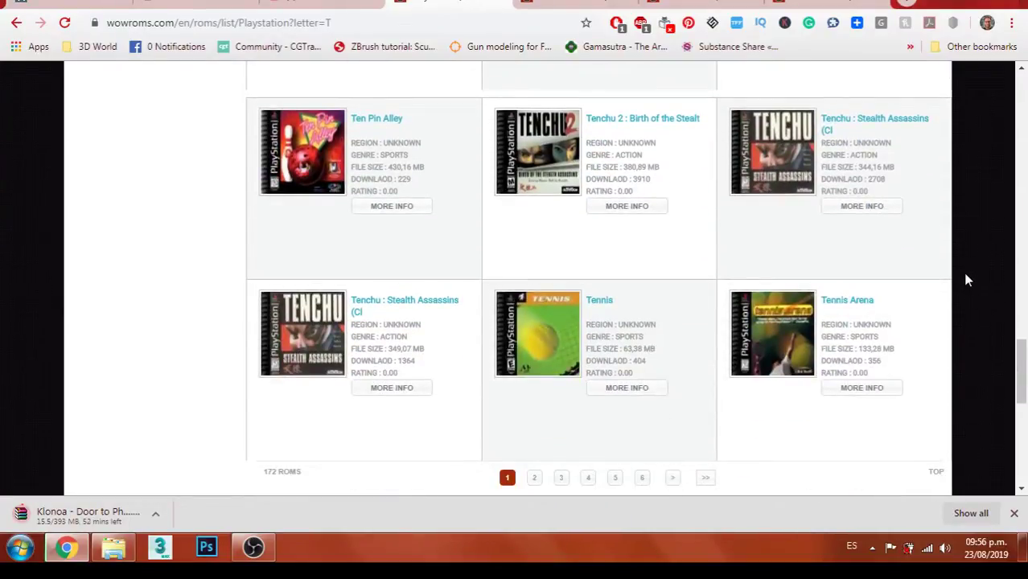
pyautogui.rightClick(875, 122)
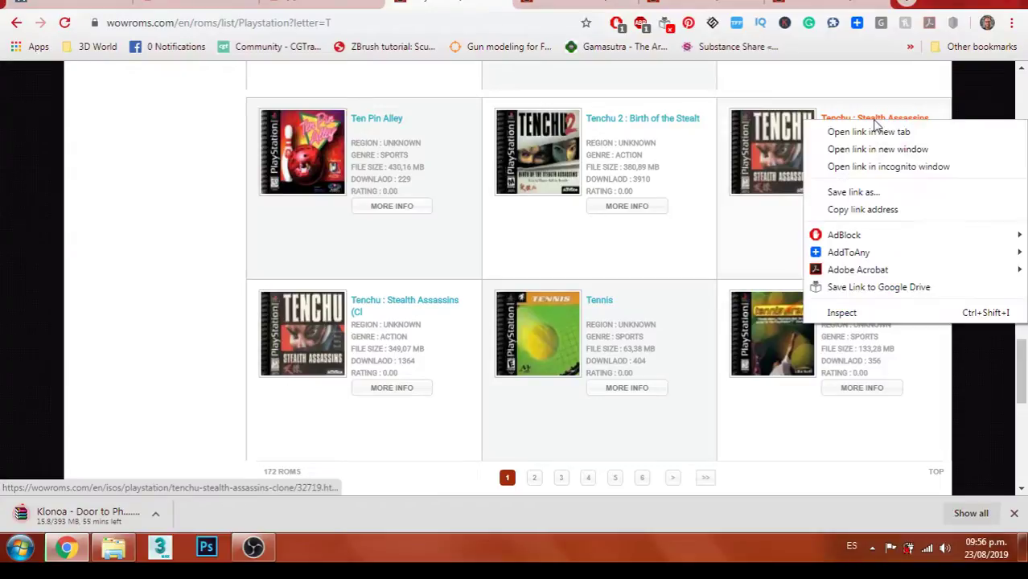
pyautogui.click(874, 132)
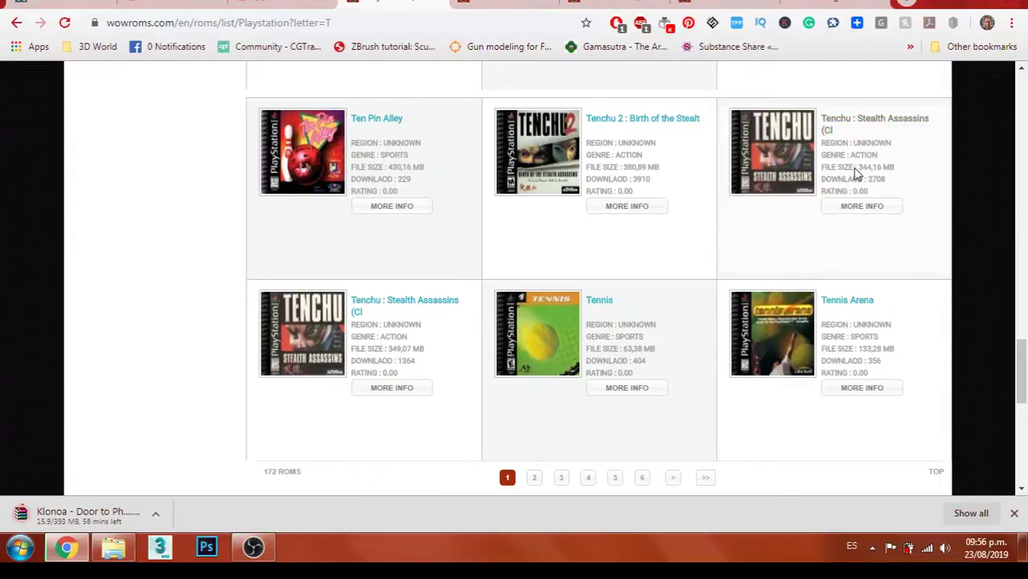
# - Look through the games on page 2 of the T listing and open The Legend of Dragoon in a new tab
pyautogui.click(534, 477)
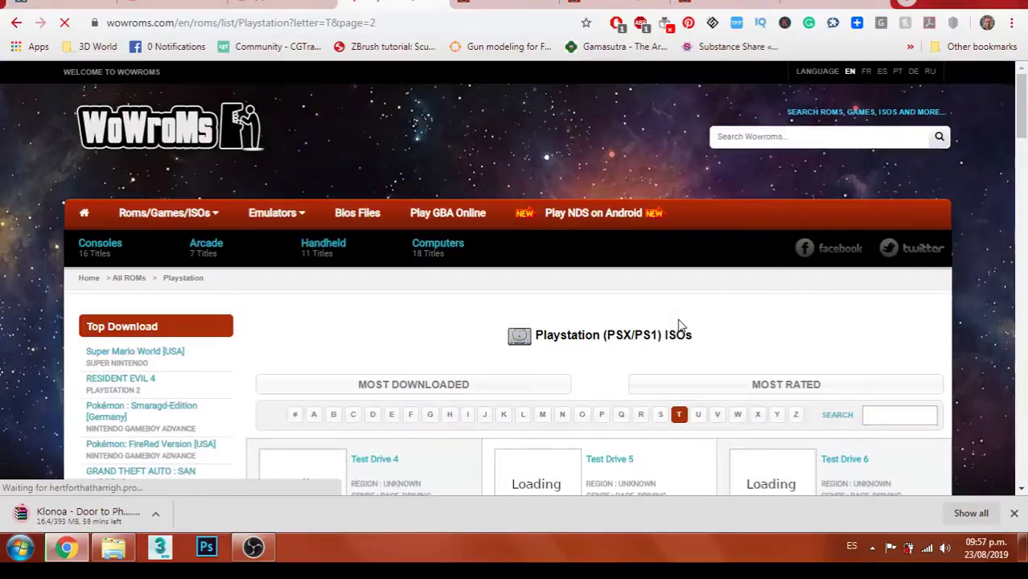
pyautogui.scroll(-4, 841, 317)
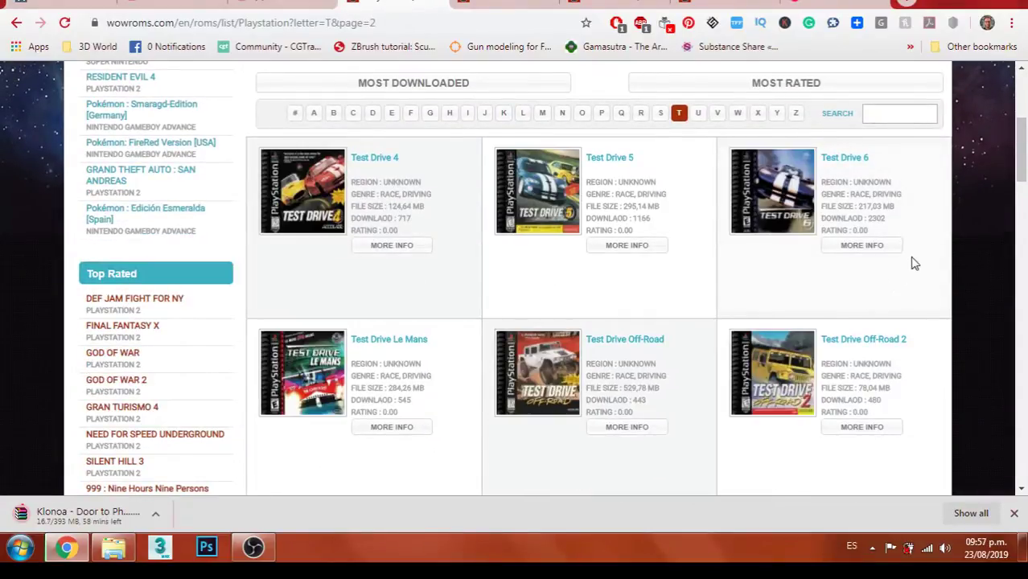
pyautogui.scroll(-4, 928, 249)
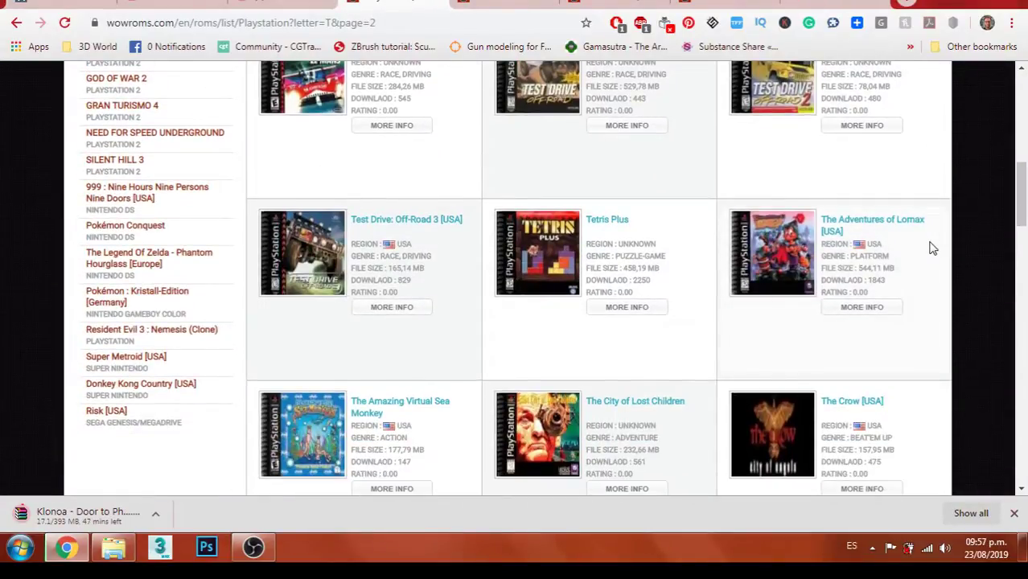
pyautogui.scroll(-4, 931, 248)
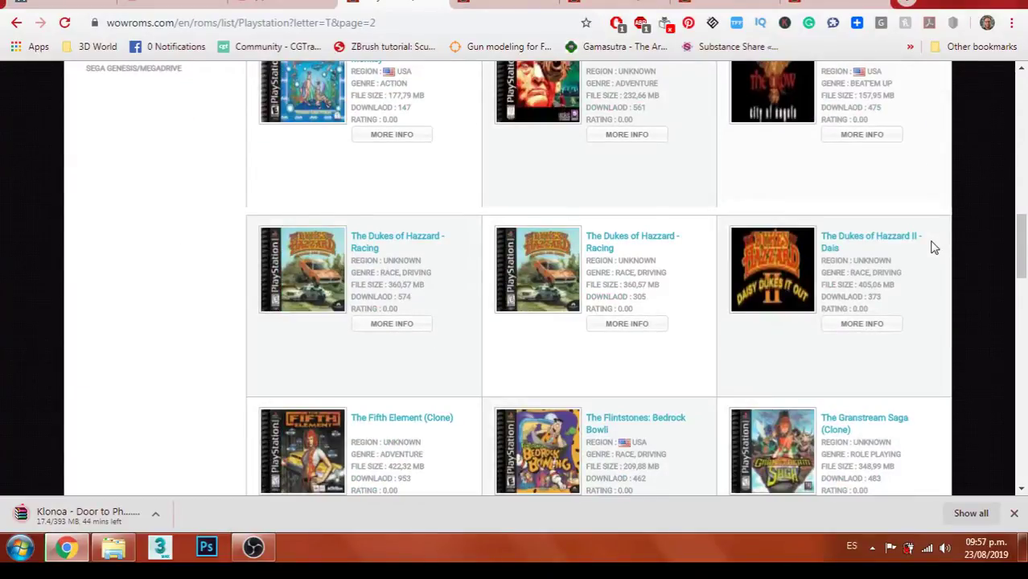
pyautogui.scroll(-4, 932, 248)
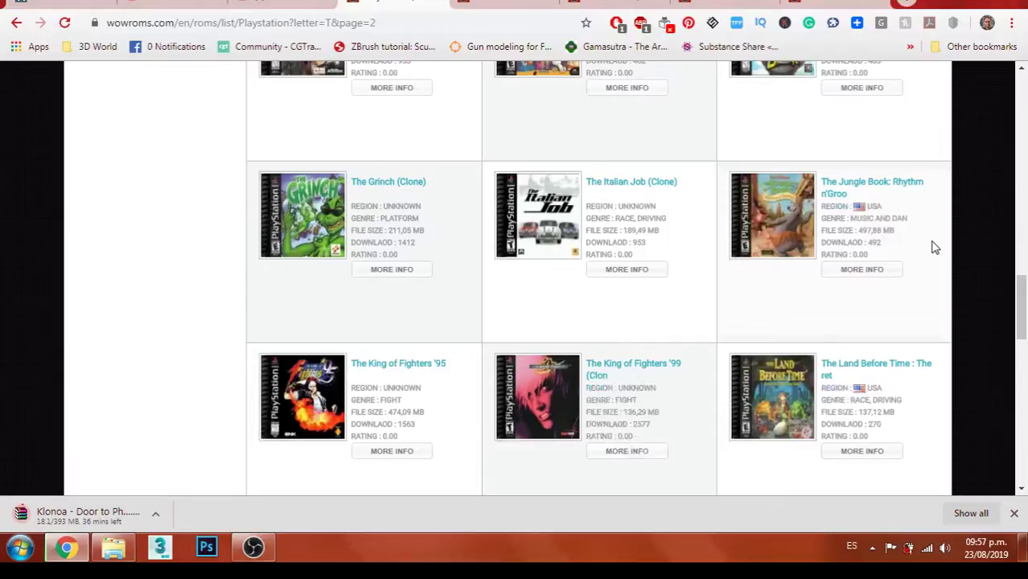
pyautogui.scroll(-4, 933, 247)
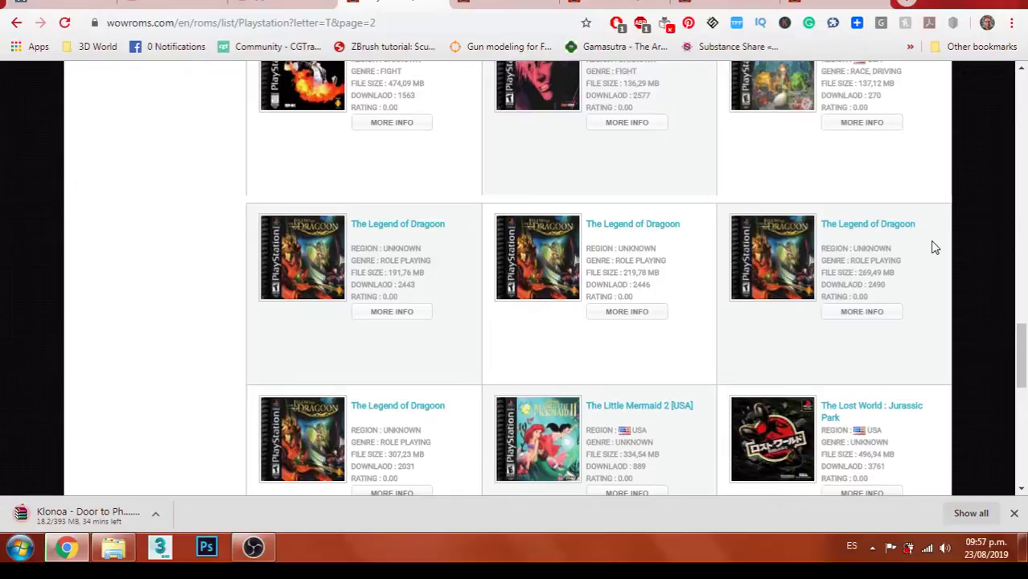
pyautogui.scroll(-2, 933, 248)
# - Open page 3 of the T listing and look over its first games
pyautogui.click(583, 475)
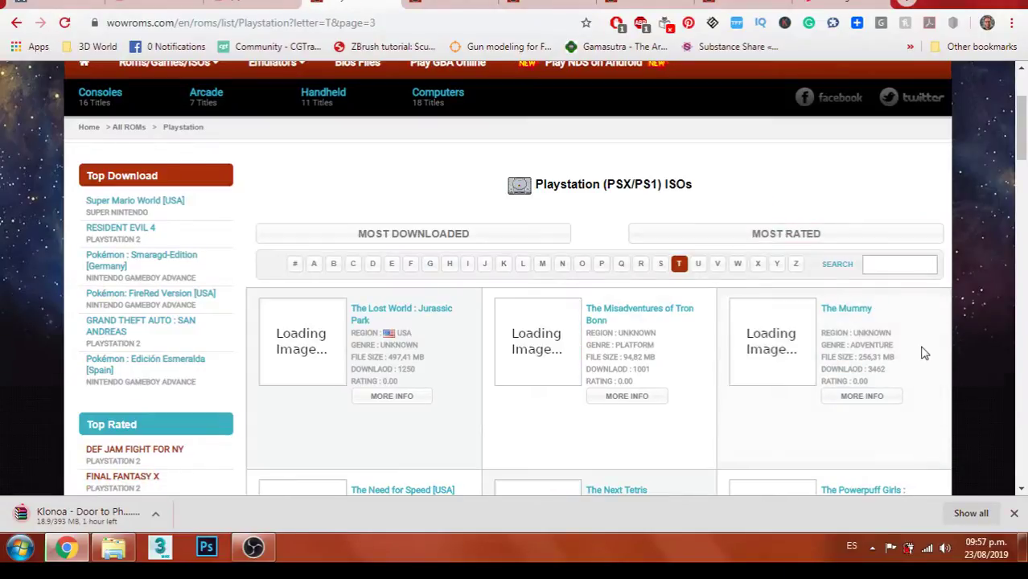
pyautogui.scroll(-4, 924, 354)
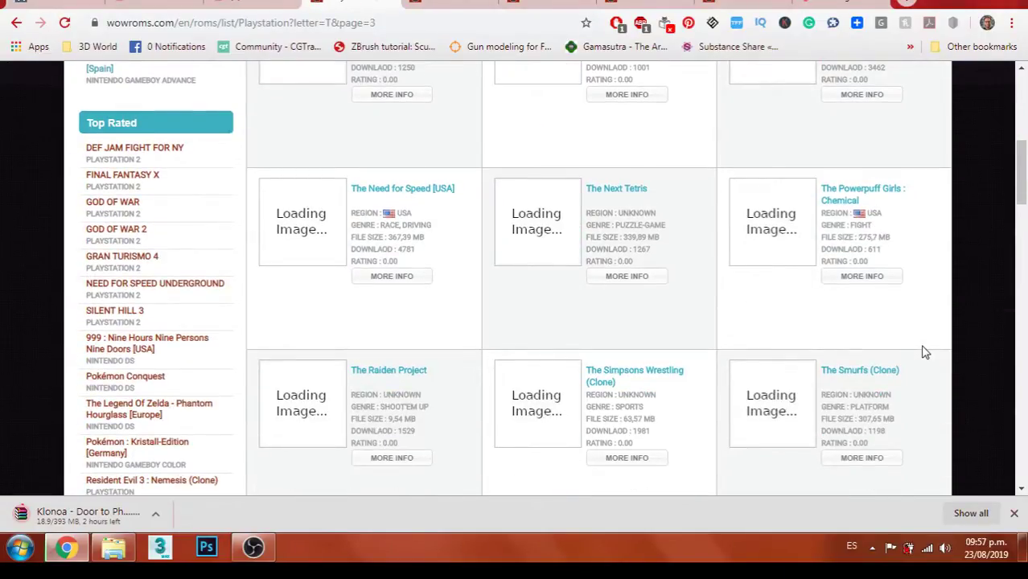
pyautogui.scroll(2, 923, 352)
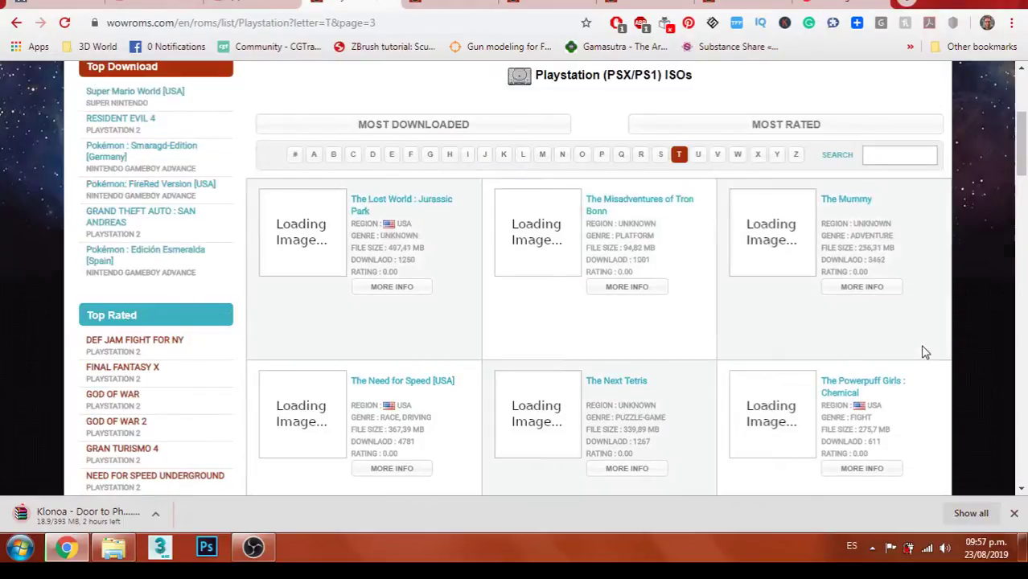
pyautogui.scroll(2, 924, 352)
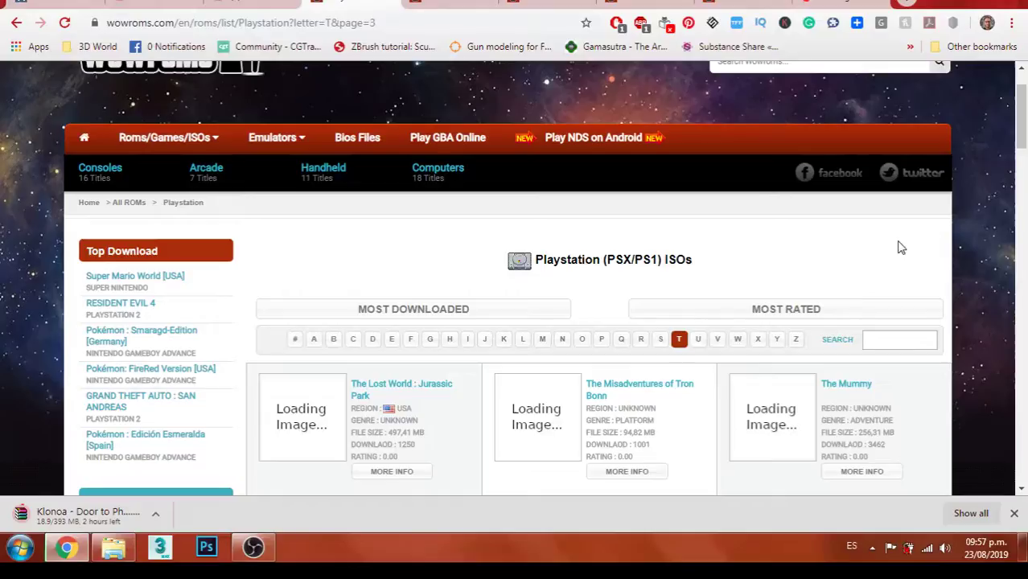
# - Search the Playstation ISOs for "tomba" and open Tomba! (Clone) and the 190,52 MB Tomba! 2 in new tabs
pyautogui.click(880, 332)
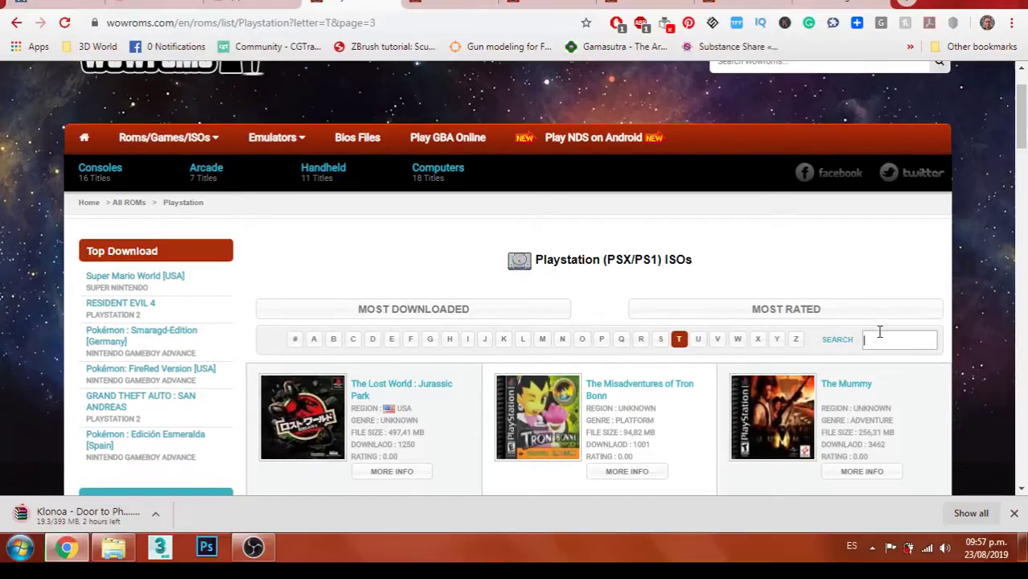
pyautogui.write('tomba')
pyautogui.press('Return')
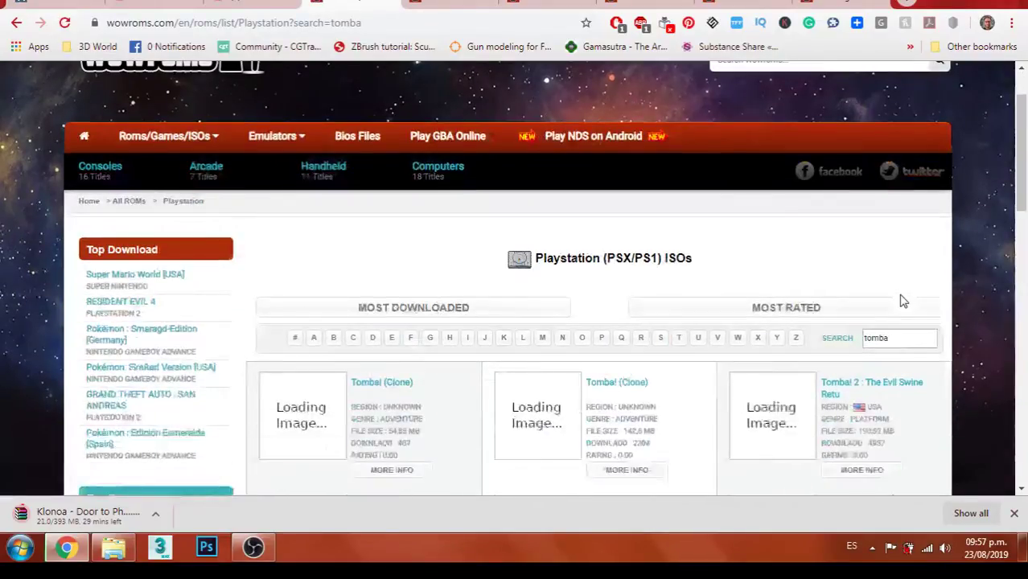
pyautogui.scroll(-1, 901, 301)
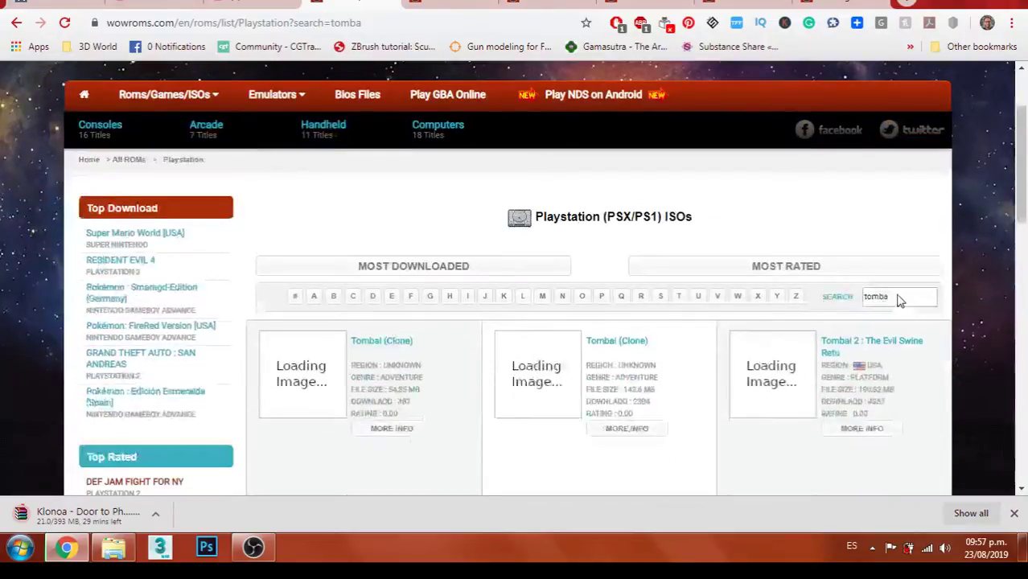
pyautogui.scroll(-1, 899, 299)
pyautogui.rightClick(375, 309)
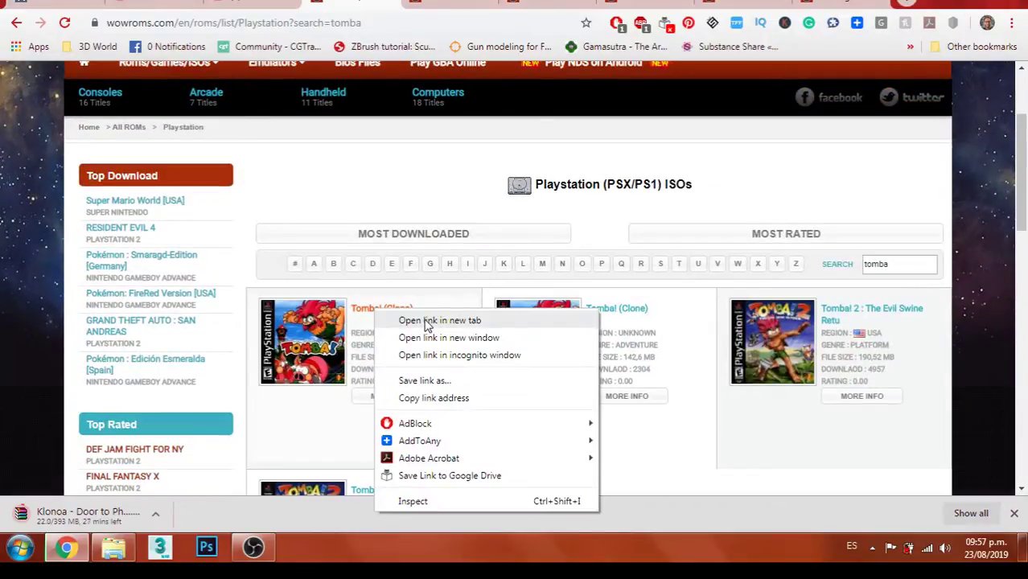
pyautogui.click(439, 320)
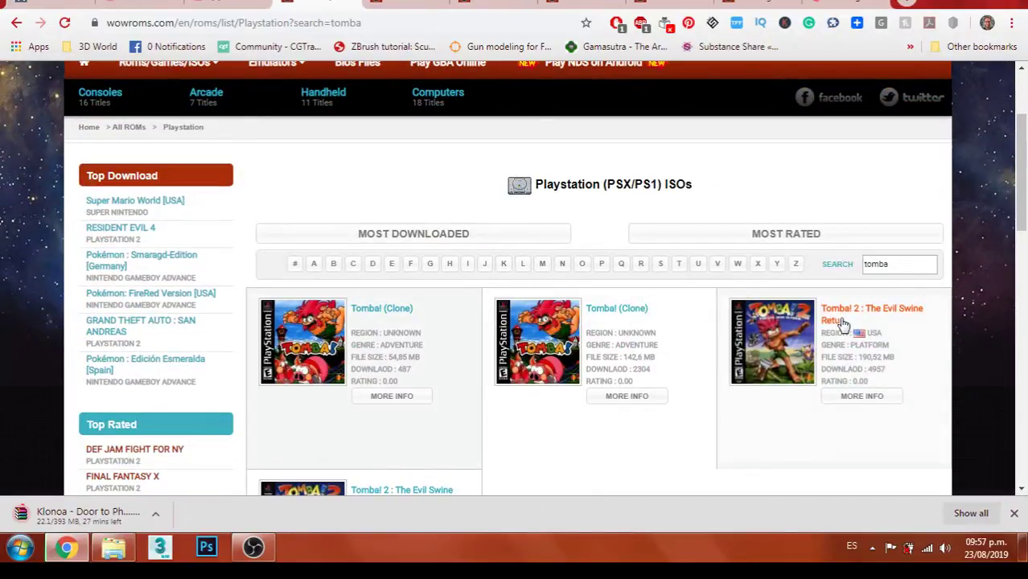
pyautogui.scroll(-2, 842, 322)
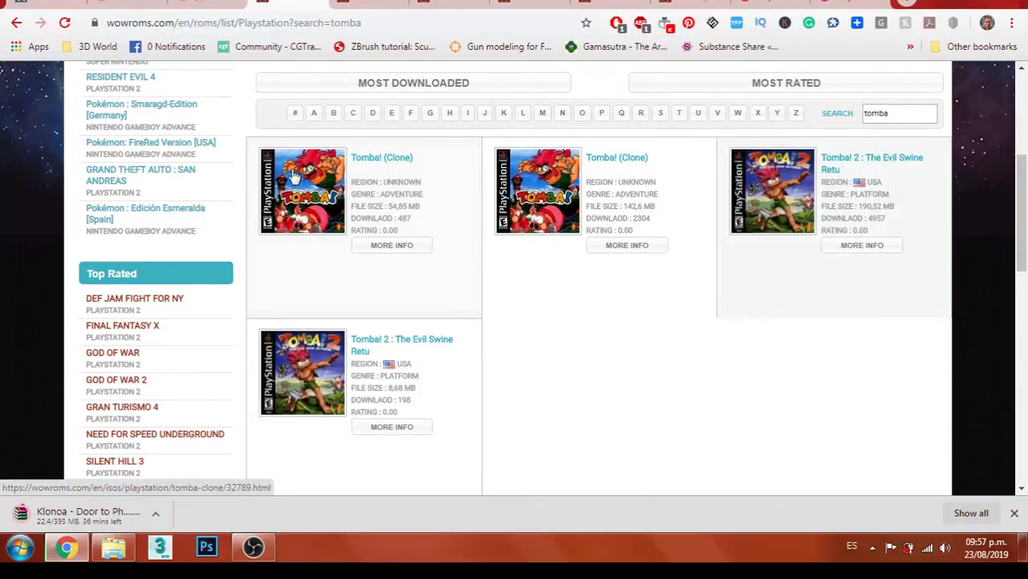
# - Return to page 3 of the T listing, open The Misadventures of Tron Bonn in a new tab and look over the other games
pyautogui.click(15, 21)
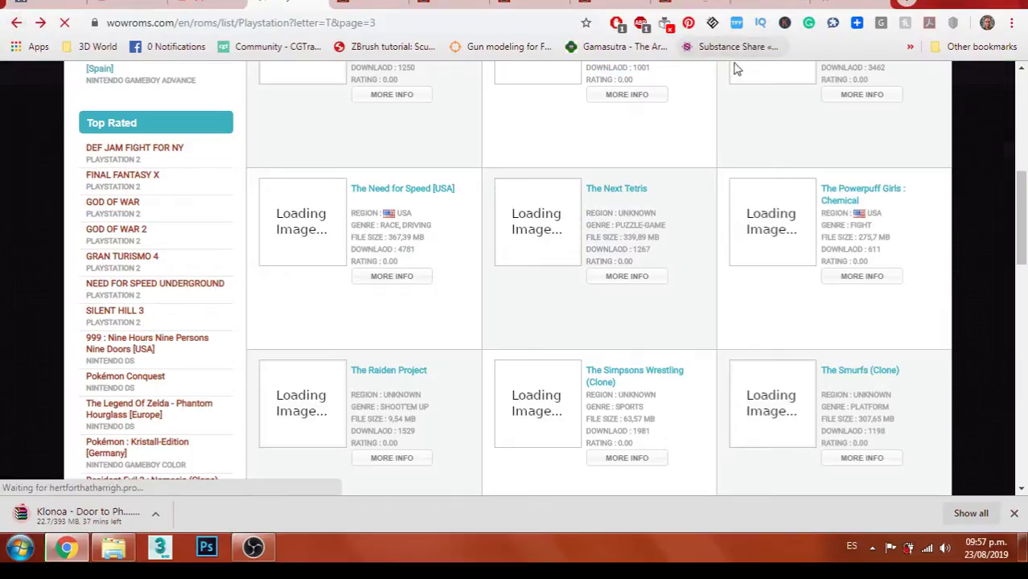
pyautogui.scroll(3, 760, 151)
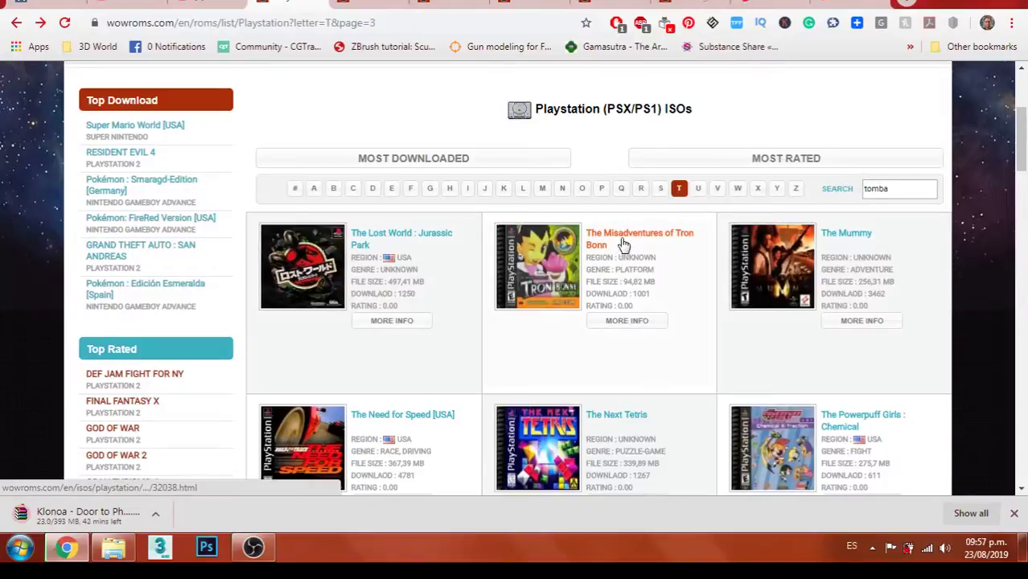
pyautogui.scroll(-3, 691, 261)
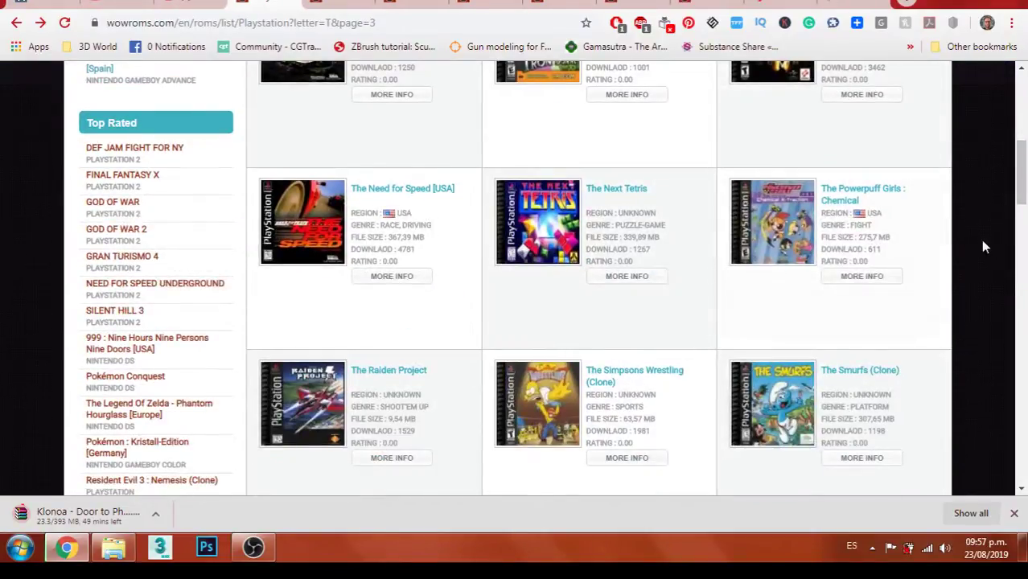
pyautogui.scroll(-4, 982, 245)
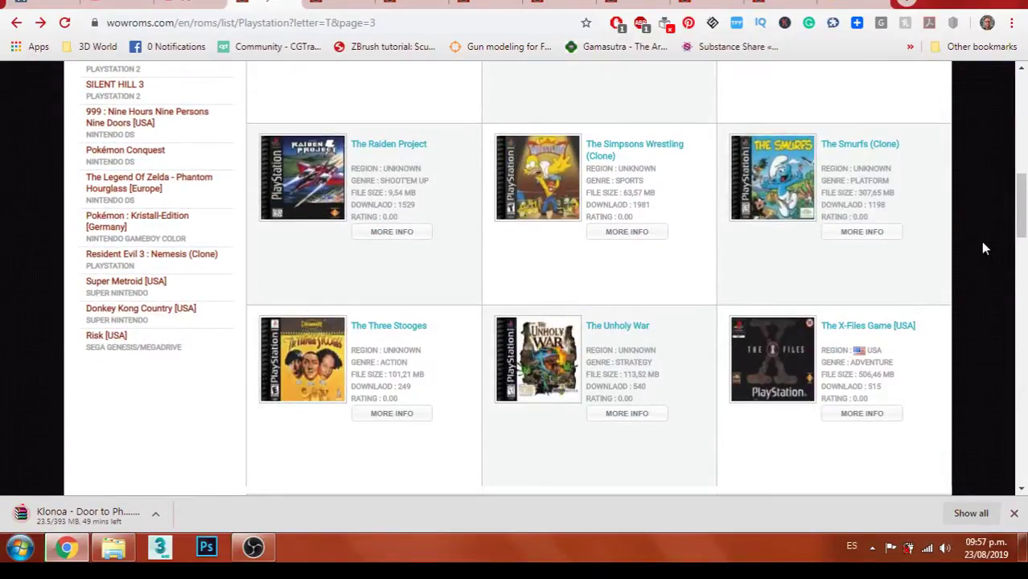
pyautogui.scroll(2, 982, 249)
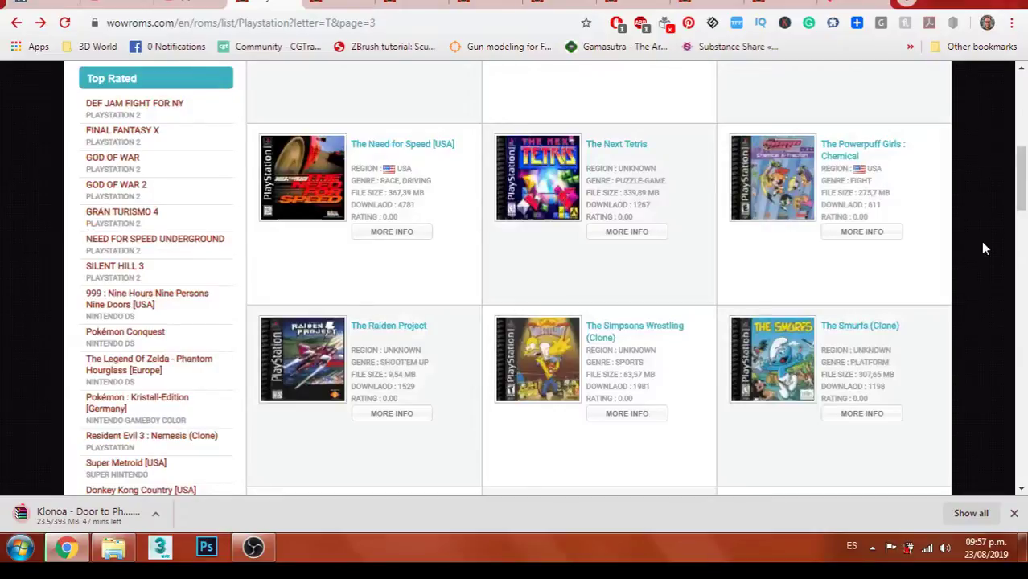
# - Try a search for "megaman", go back and list the Playstation ISOs that begin with the letter M instead
pyautogui.write('megaman')
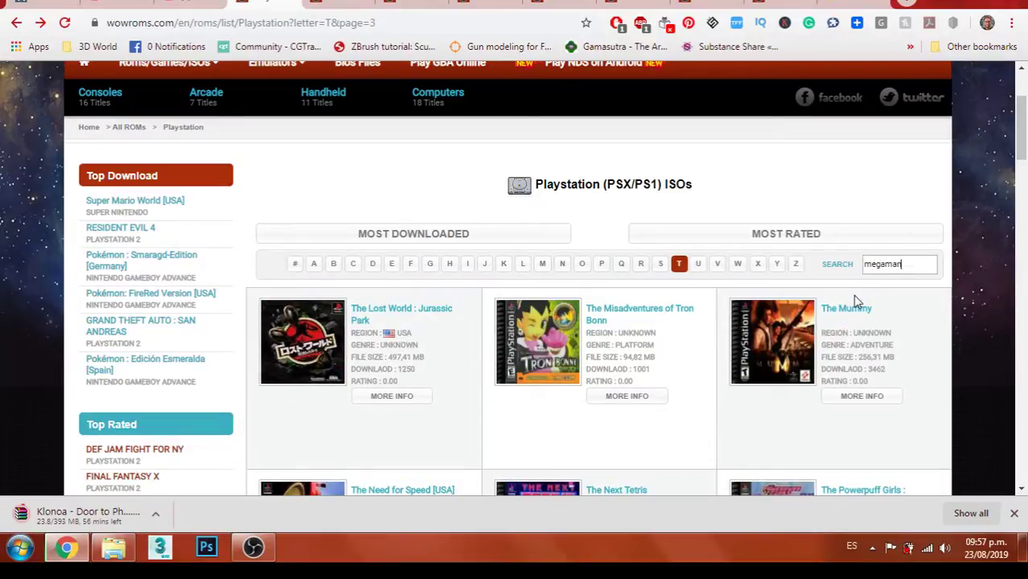
pyautogui.press('Return')
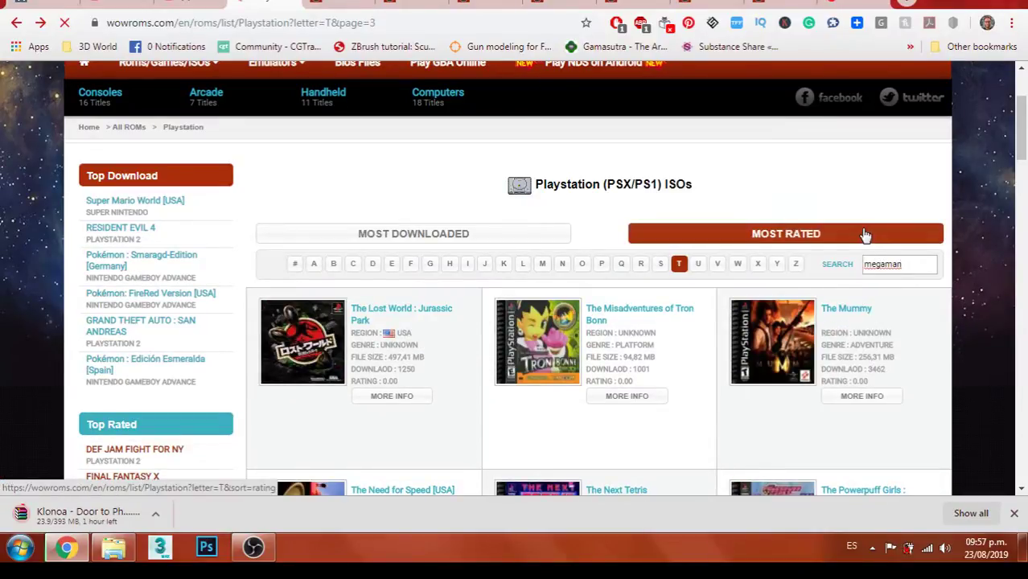
pyautogui.scroll(-2, 724, 217)
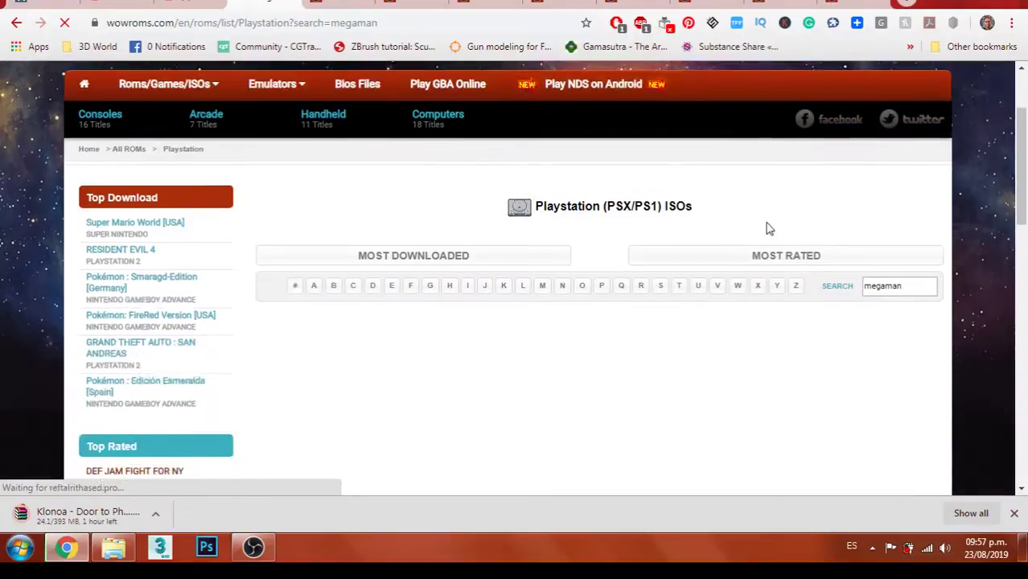
pyautogui.scroll(-3, 934, 232)
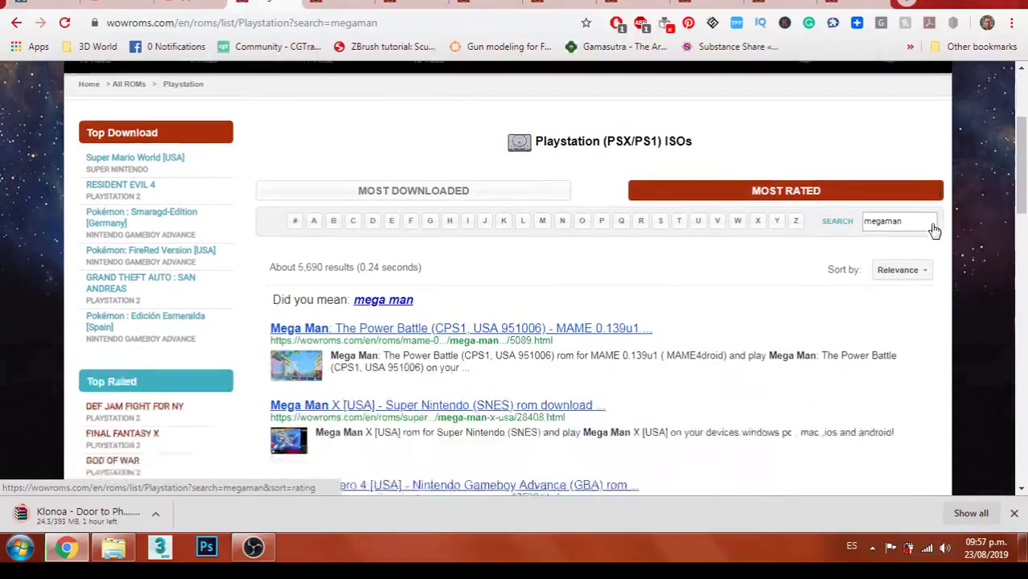
pyautogui.hotkey('alt', 'Left')
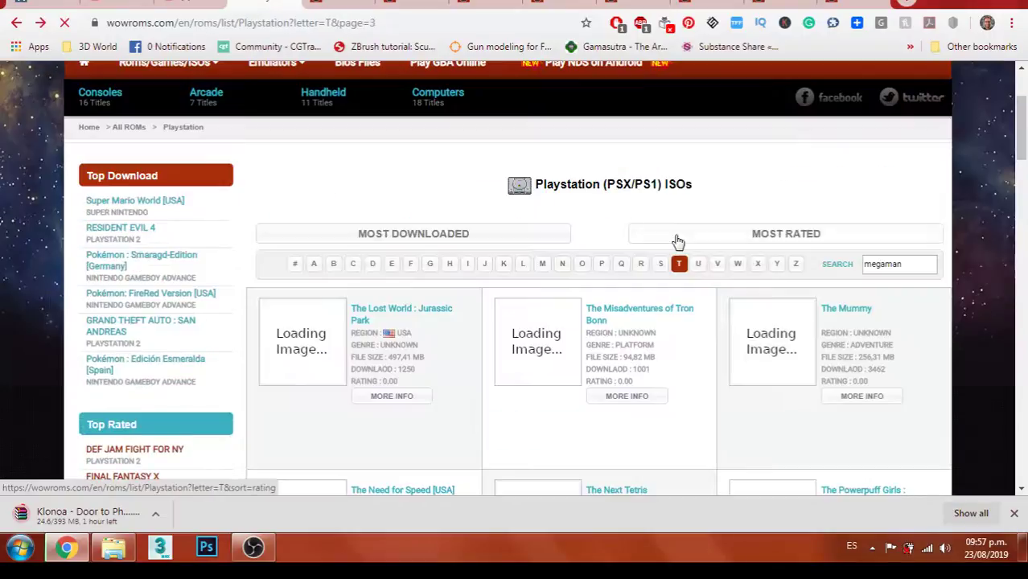
pyautogui.click(541, 268)
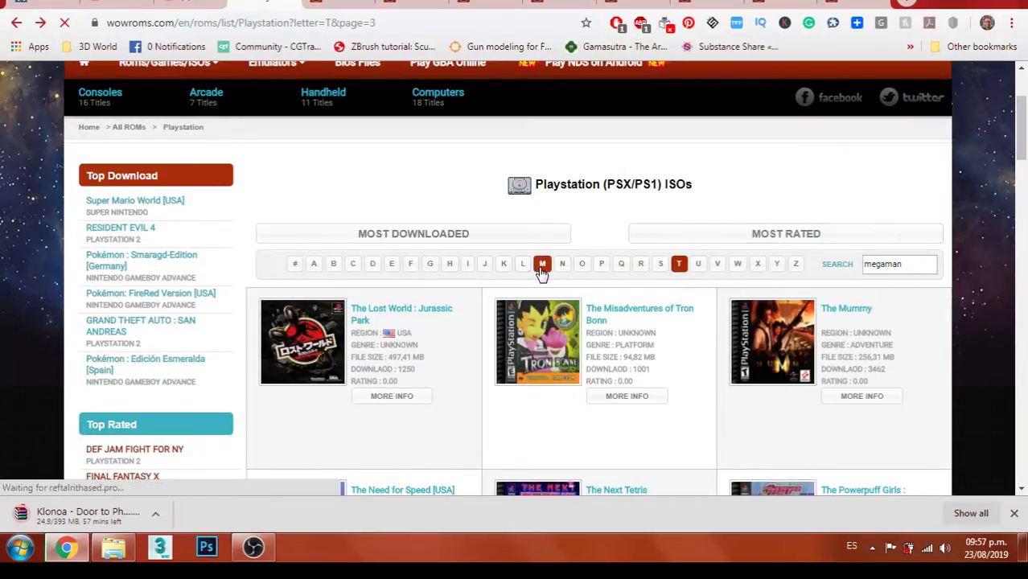
# - Check the game pages open in the other tabs and close the Pac-Man World (Clone) tab
pyautogui.click(369, 7)
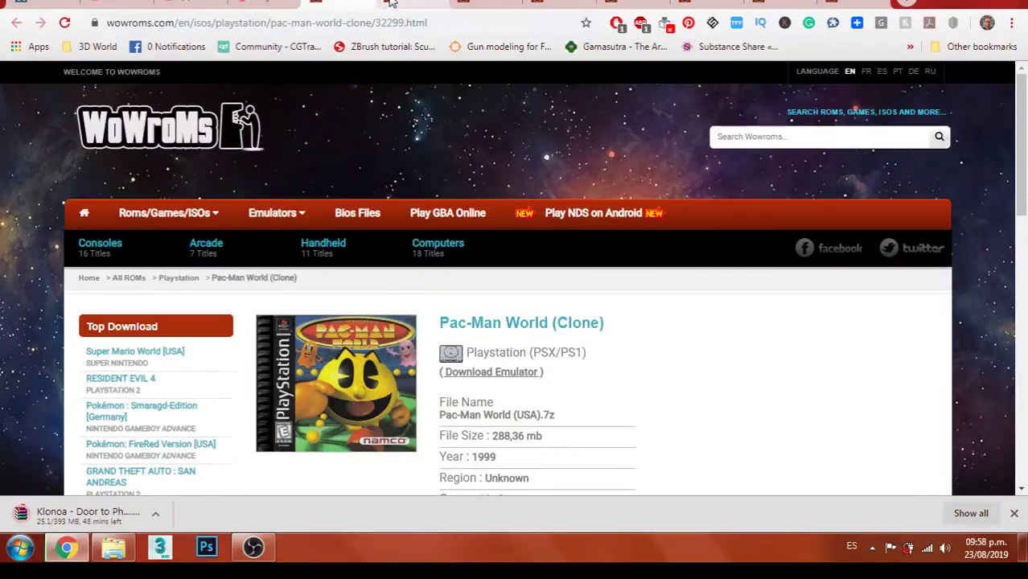
pyautogui.click(418, 7)
pyautogui.click(485, 6)
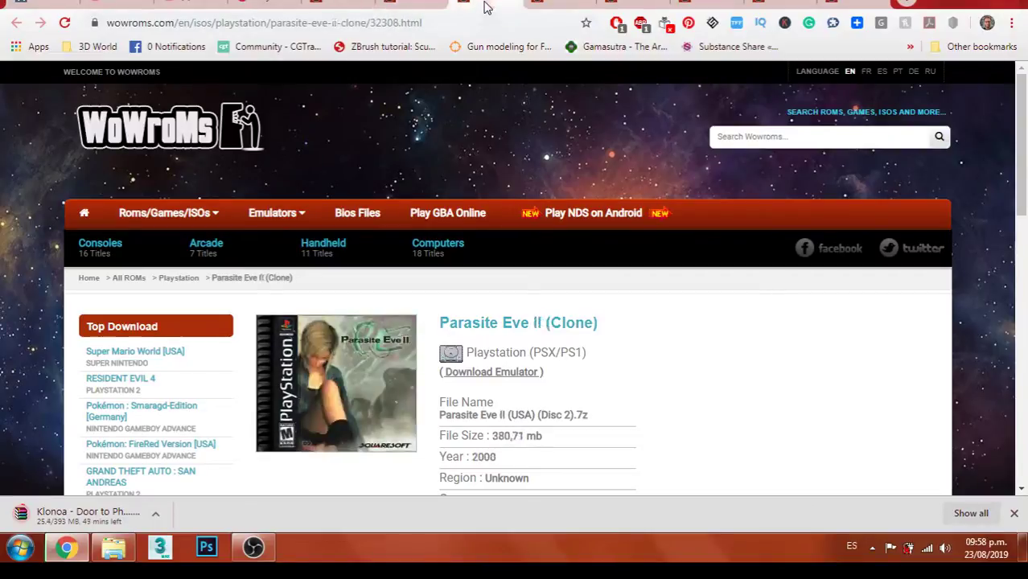
pyautogui.click(555, 6)
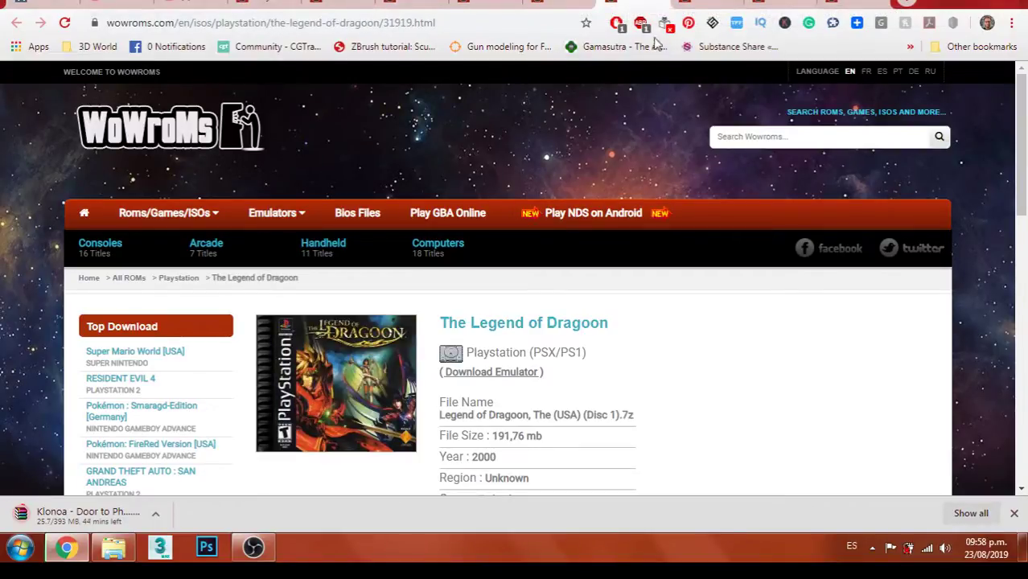
pyautogui.click(692, 8)
pyautogui.click(771, 4)
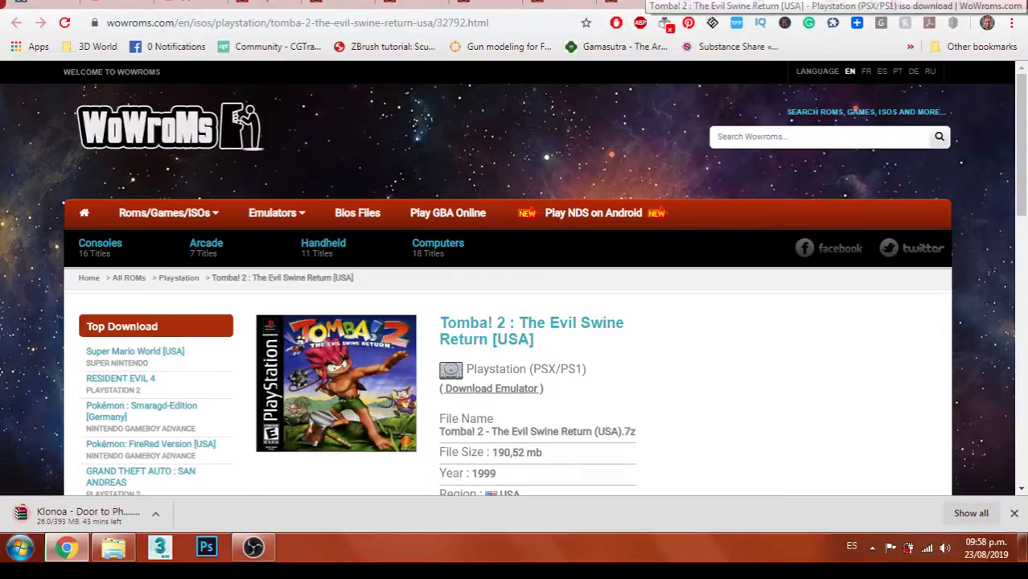
pyautogui.click(852, 6)
pyautogui.click(334, 5)
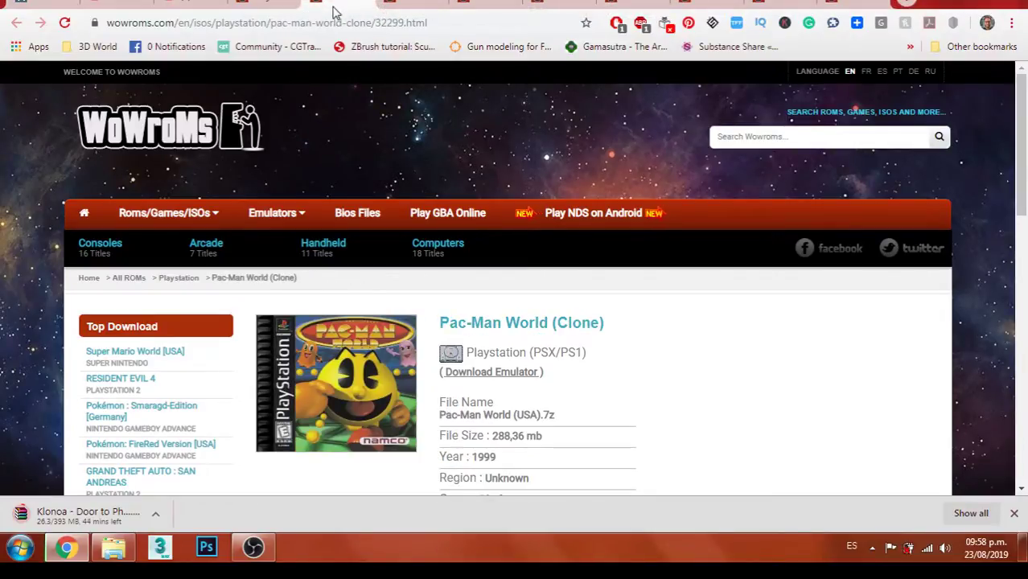
pyautogui.click(385, 5)
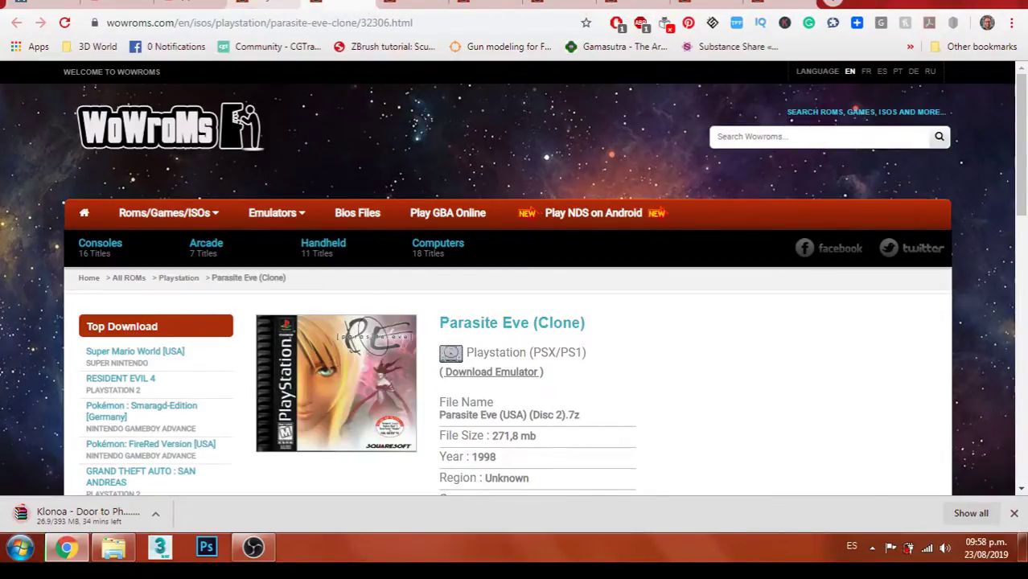
# - Return to the M listing of Playstation ISOs, look over its first page of games and open page 2
pyautogui.click(265, 4)
pyautogui.scroll(-3, 877, 238)
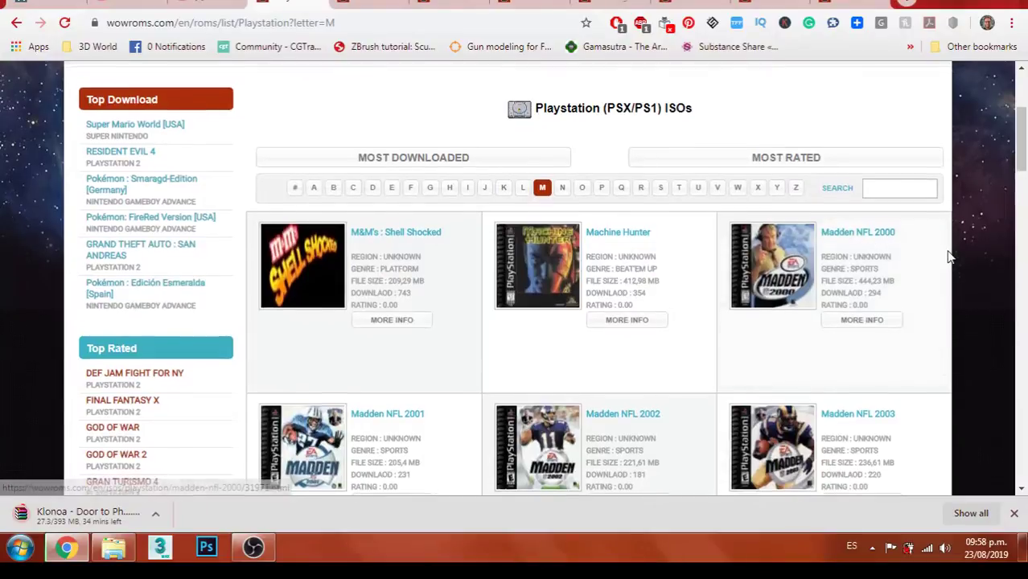
pyautogui.scroll(-9, 947, 257)
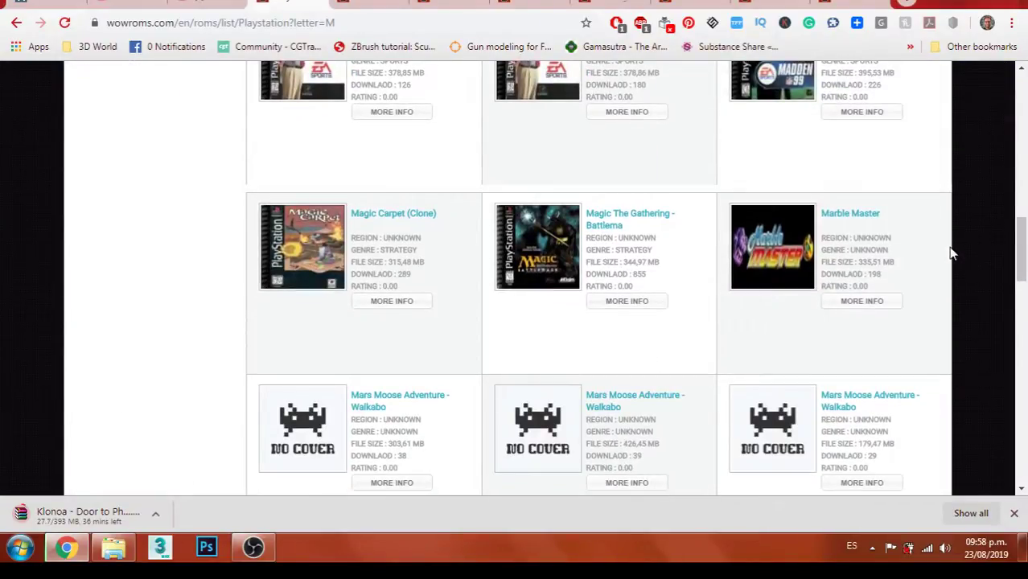
pyautogui.scroll(-6, 895, 332)
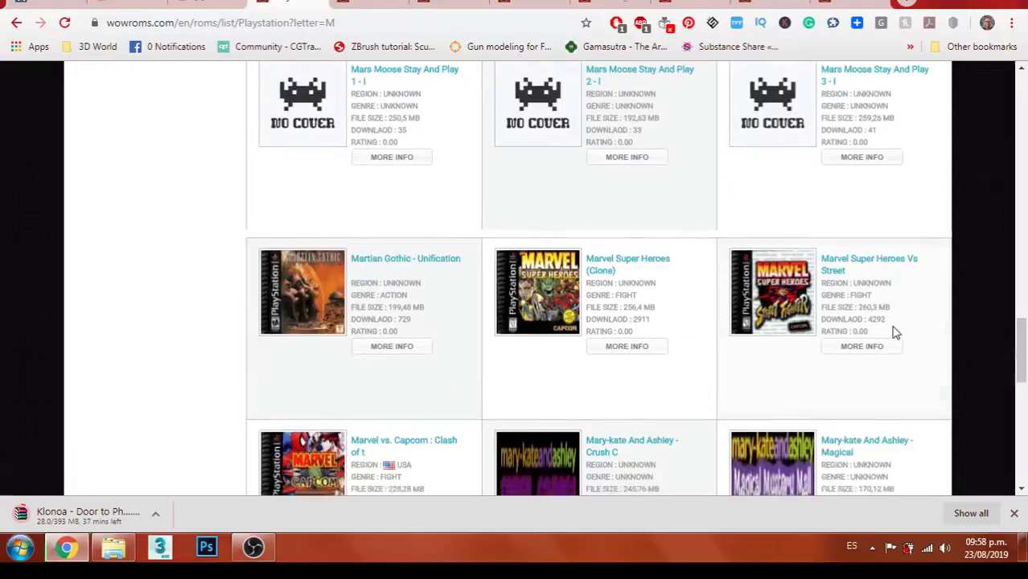
pyautogui.scroll(-3, 895, 332)
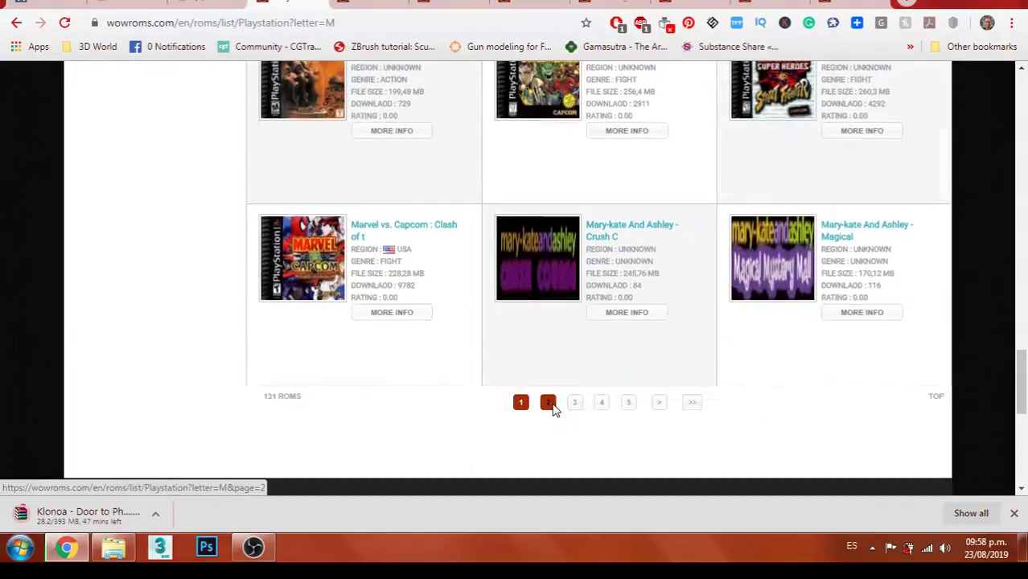
pyautogui.click(550, 403)
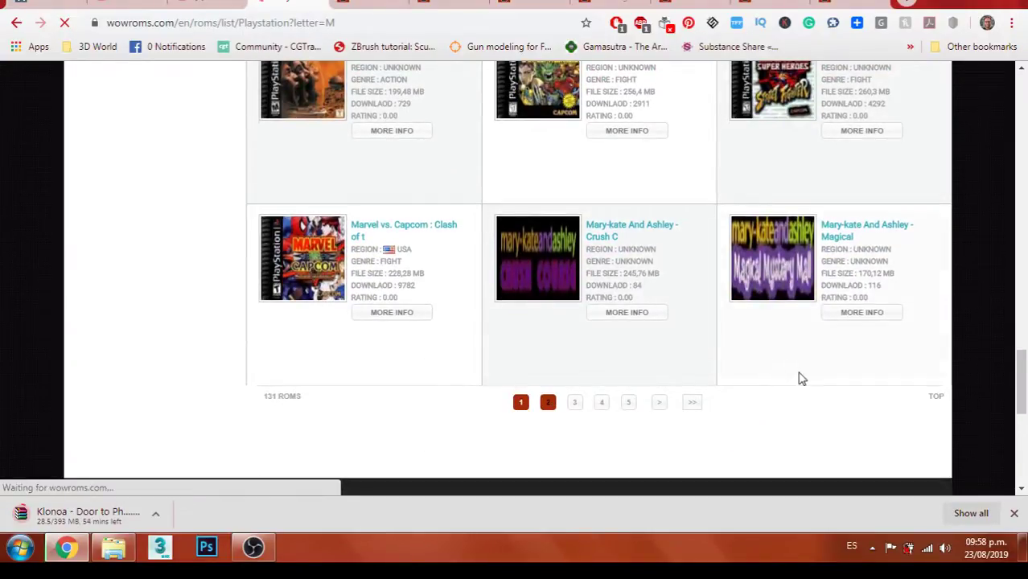
# - Find the Mega Man games on page 2 of the M listing and open the larger Mega Man Legends 2 entry in a new tab
pyautogui.scroll(-7, 922, 386)
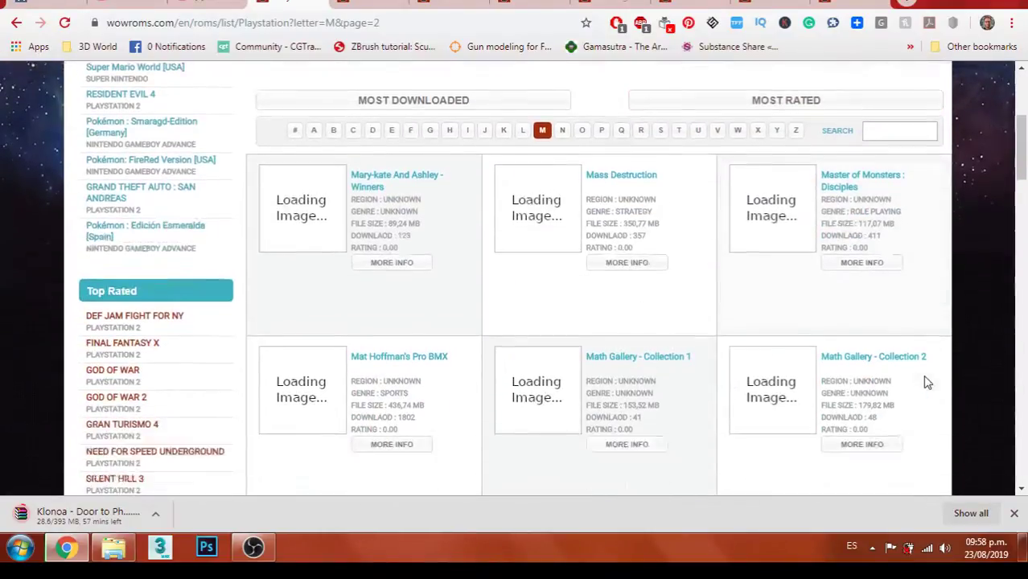
pyautogui.scroll(1, 924, 383)
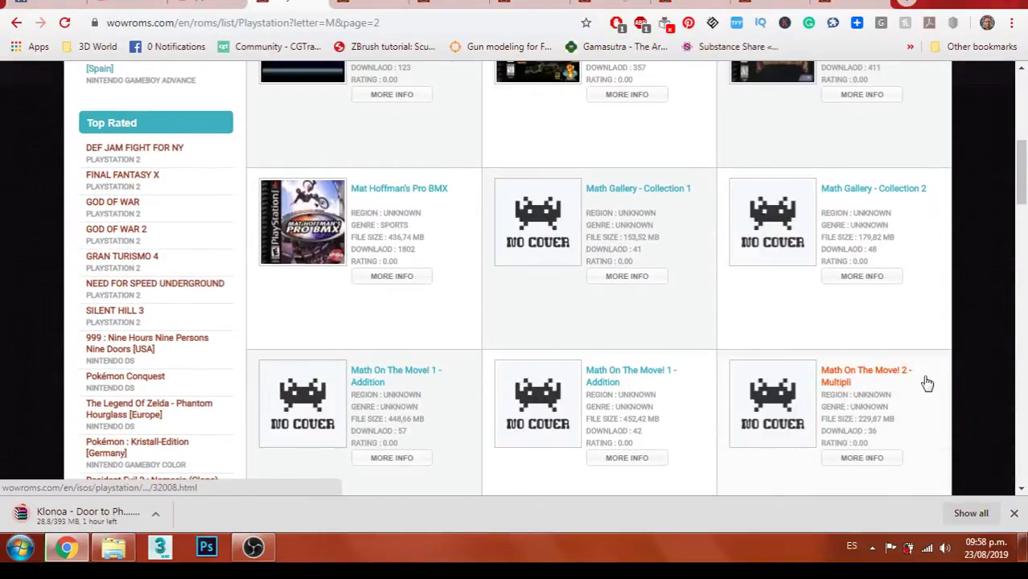
pyautogui.scroll(1, 925, 383)
pyautogui.scroll(-6, 925, 383)
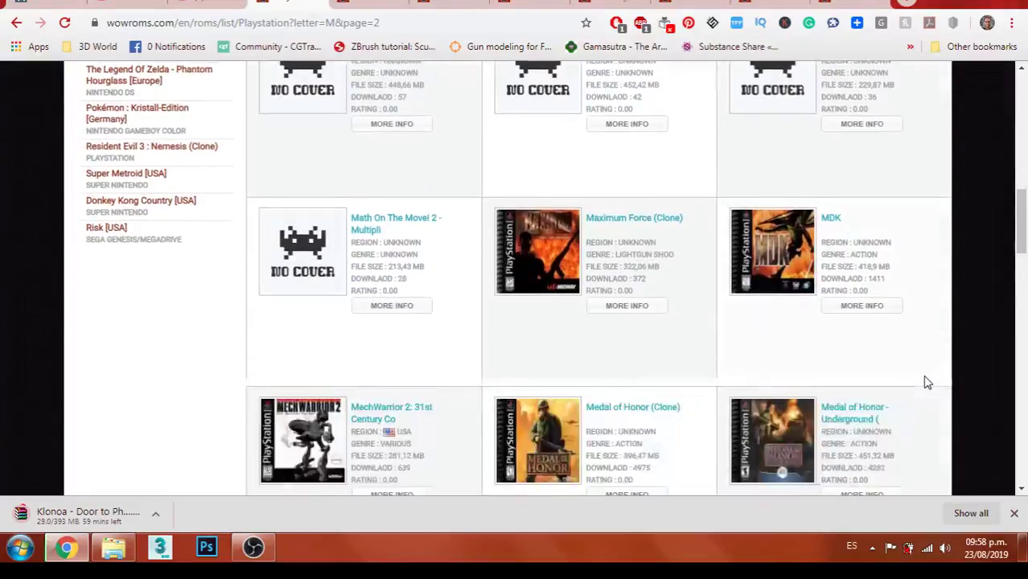
pyautogui.scroll(-4, 880, 367)
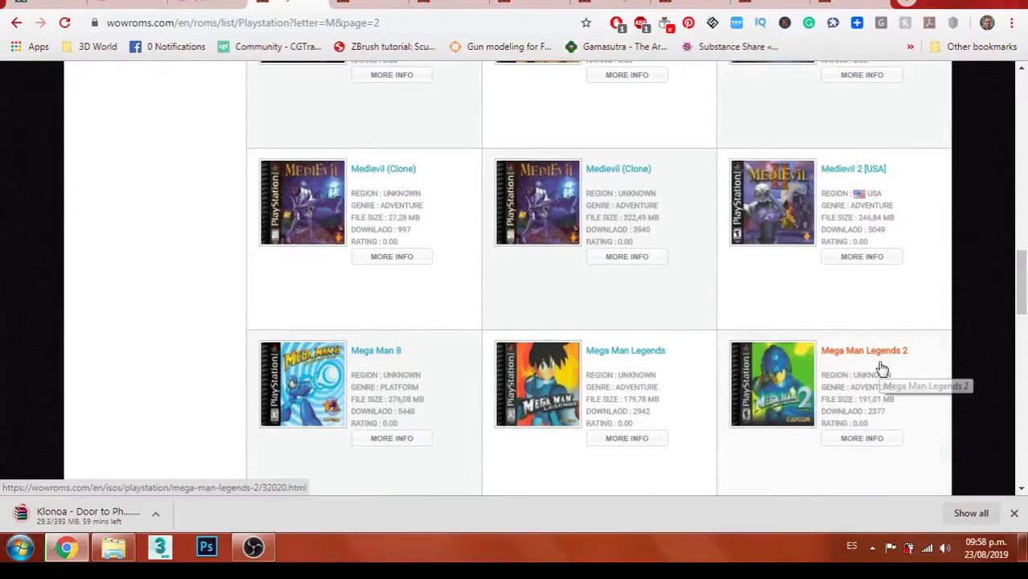
pyautogui.scroll(-1, 881, 367)
pyautogui.rightClick(862, 282)
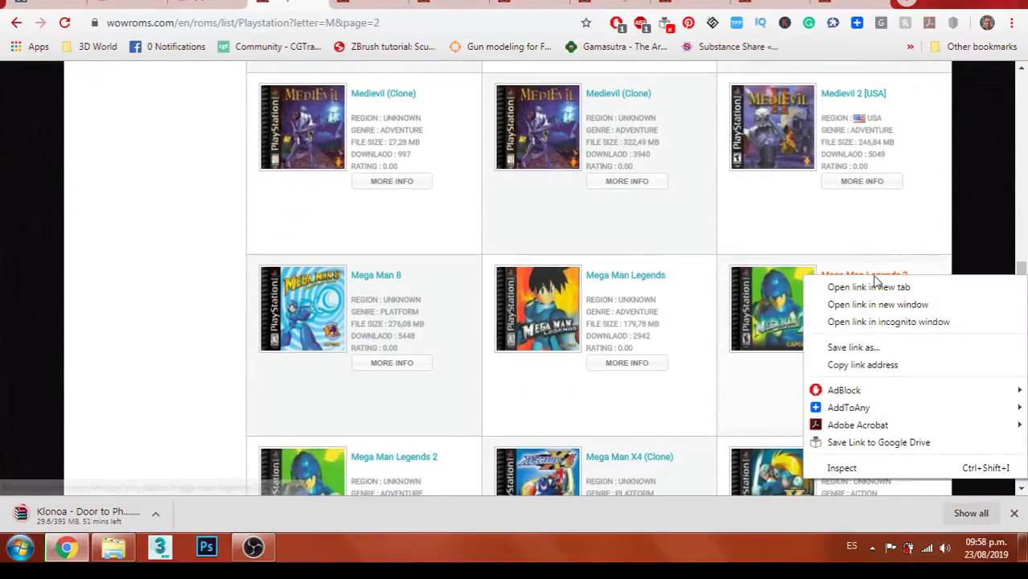
pyautogui.click(871, 288)
# - Look over the remaining Mega Man and other games on page 2 of the M listing and go to page 3
pyautogui.scroll(-2, 924, 299)
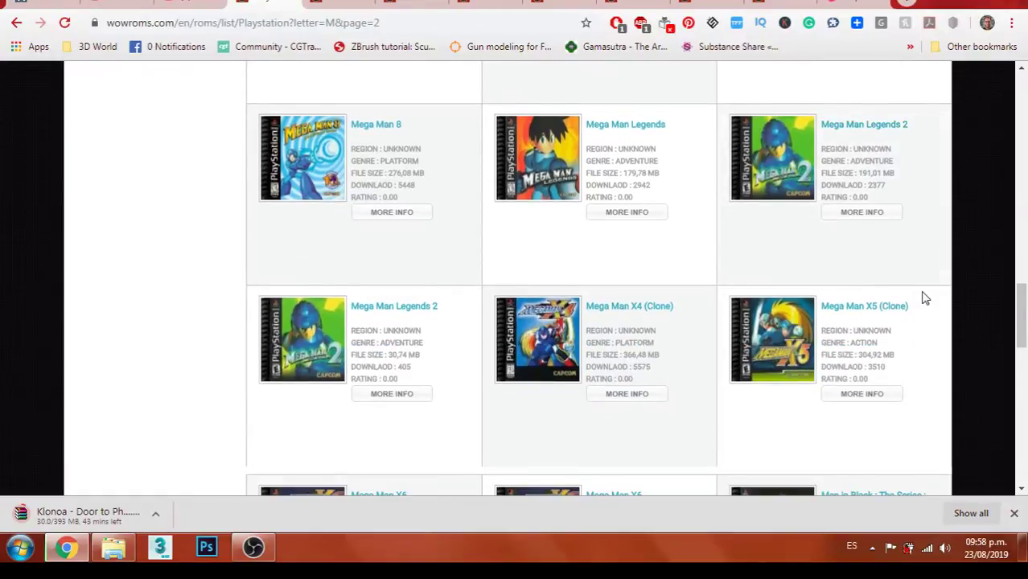
pyautogui.scroll(-2, 925, 299)
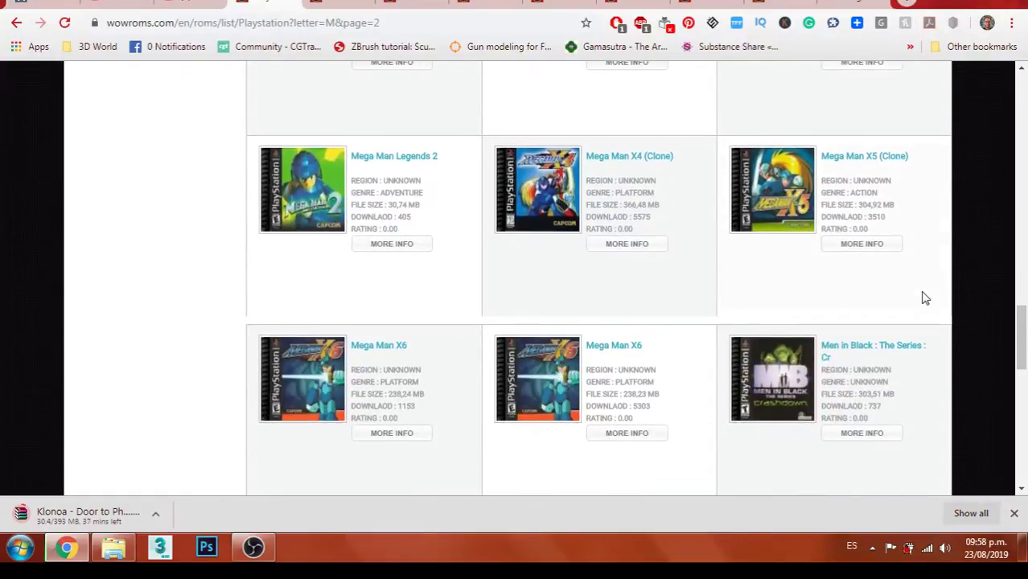
pyautogui.scroll(3, 925, 299)
pyautogui.scroll(1, 925, 299)
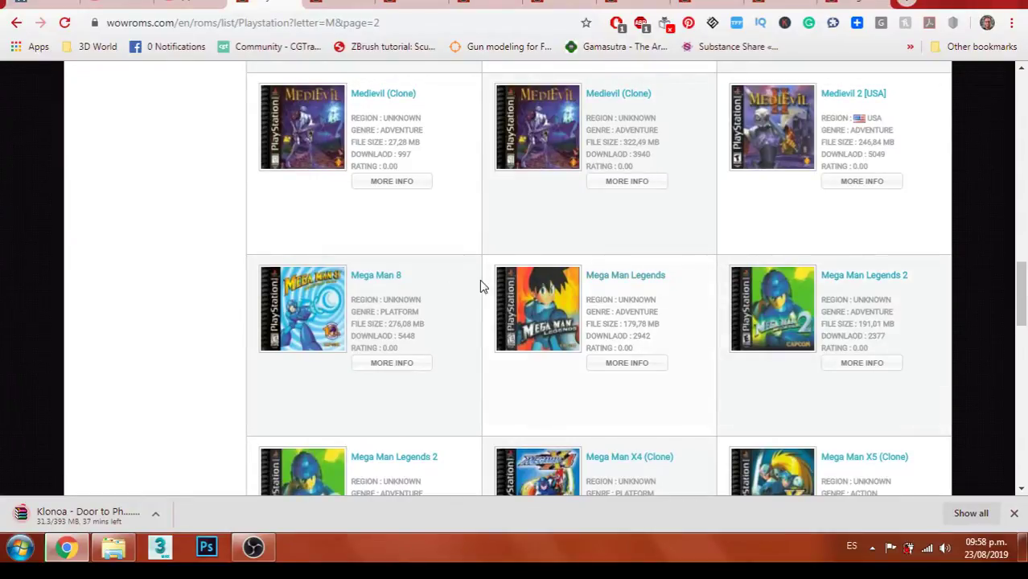
pyautogui.scroll(-8, 528, 310)
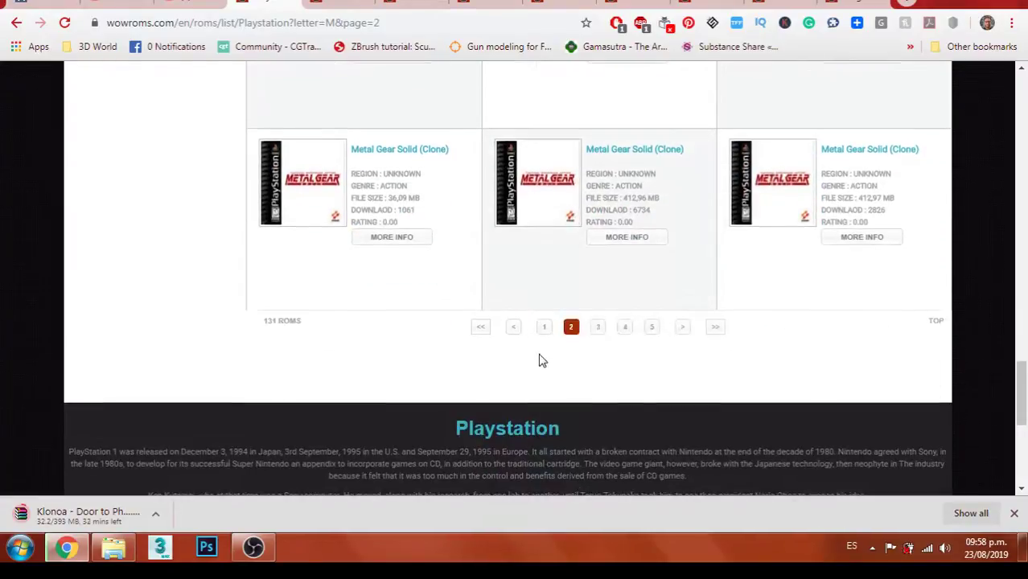
pyautogui.click(598, 328)
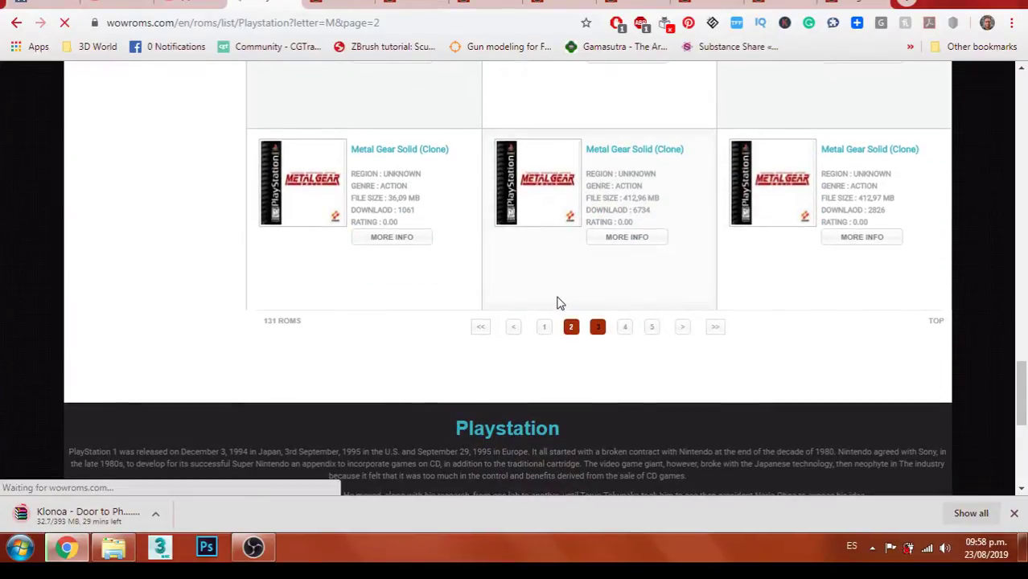
# - Look through the games on page 3 of the M listing, from Metal Gear Solid to Moho, and go to page 4
pyautogui.scroll(-3, 563, 293)
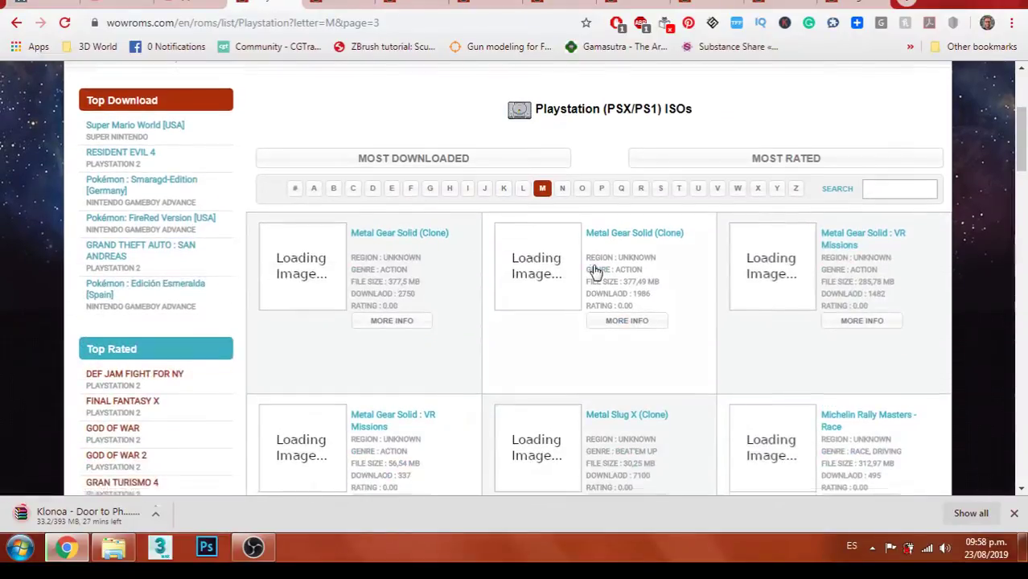
pyautogui.scroll(-2, 595, 272)
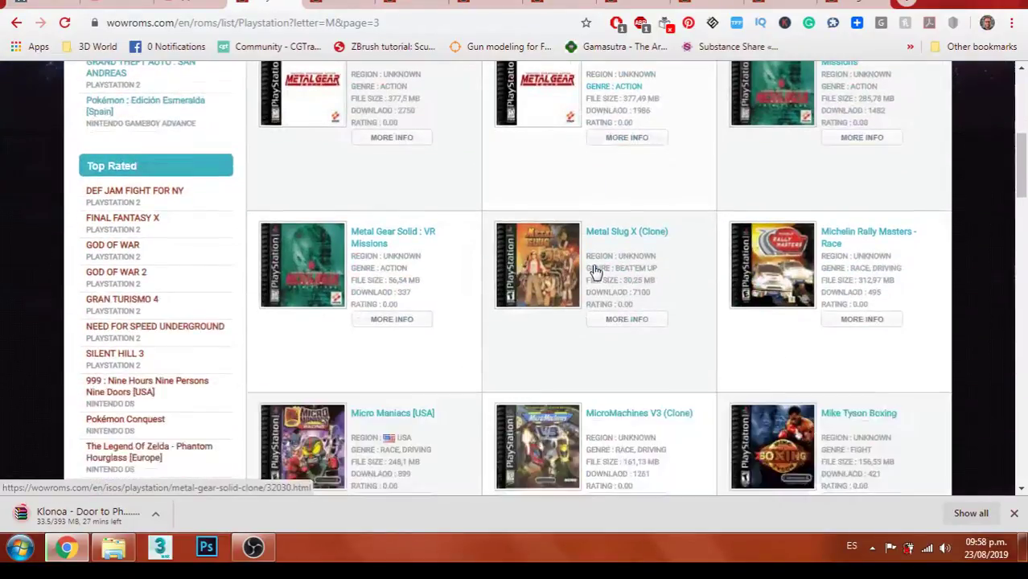
pyautogui.scroll(-1, 598, 270)
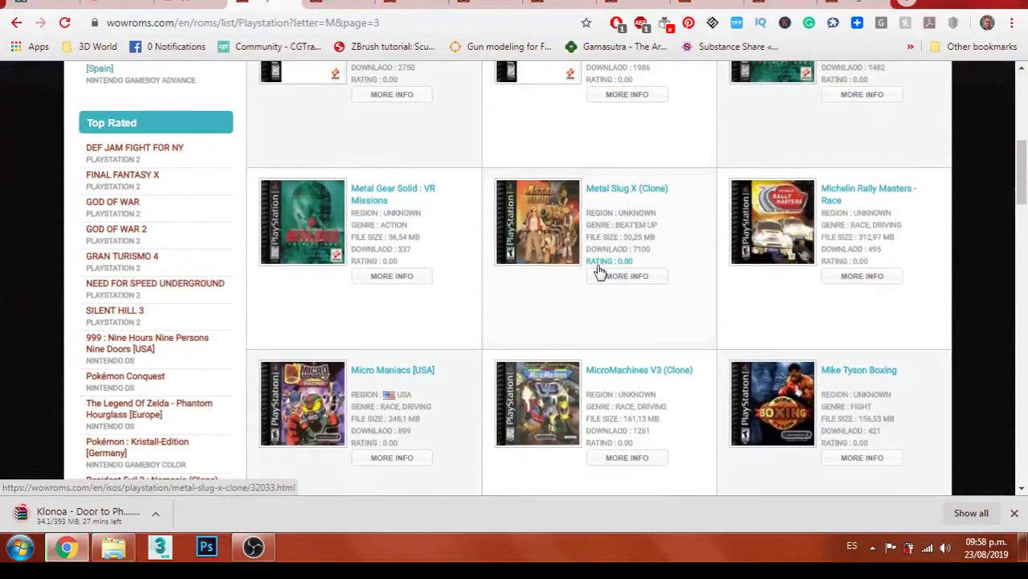
pyautogui.scroll(-7, 635, 278)
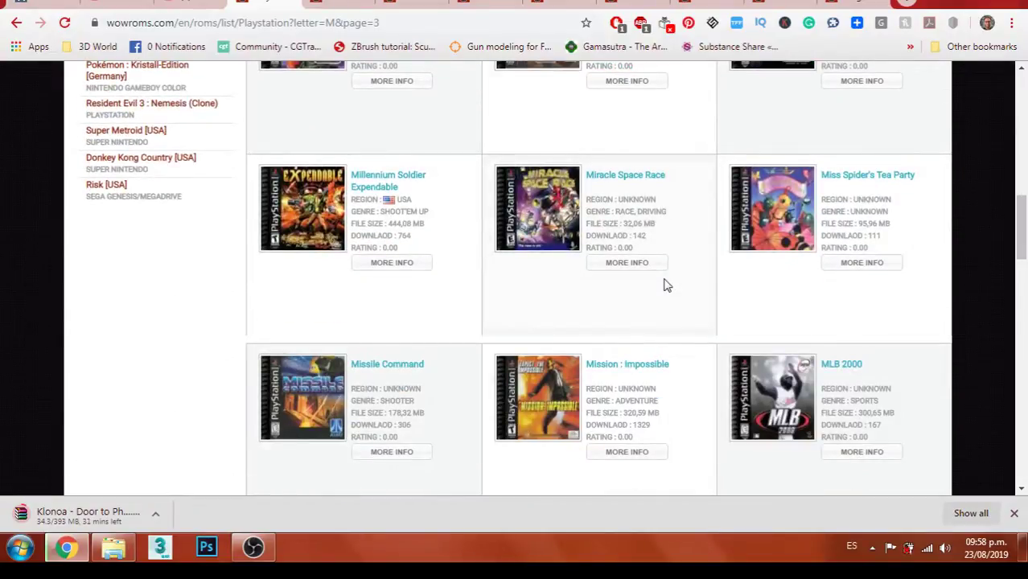
pyautogui.scroll(-12, 666, 286)
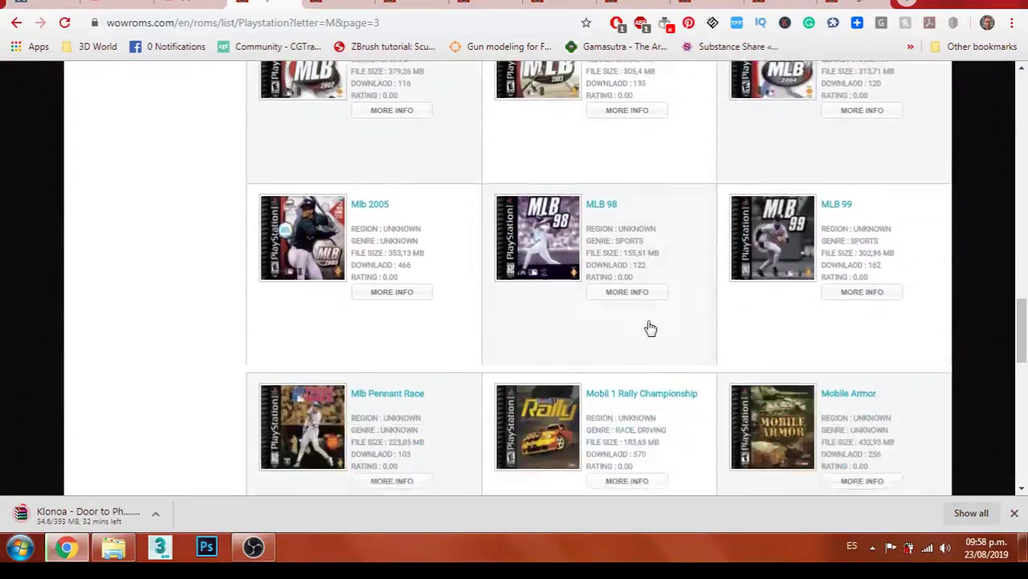
pyautogui.scroll(-2, 652, 328)
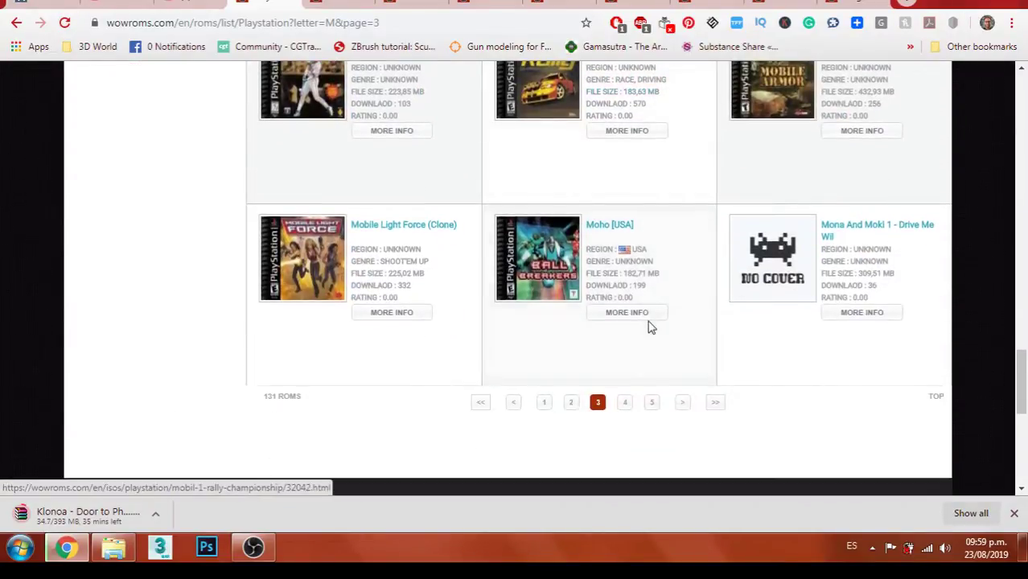
pyautogui.click(624, 403)
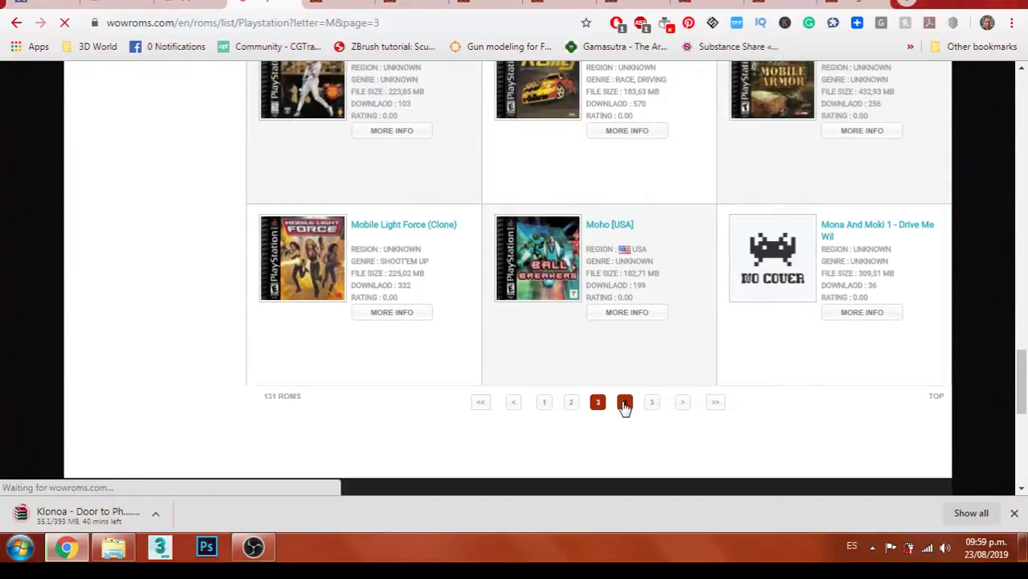
# - Look through page 4 of the M listing and open Mr. Driller in a new tab
pyautogui.scroll(-3, 814, 404)
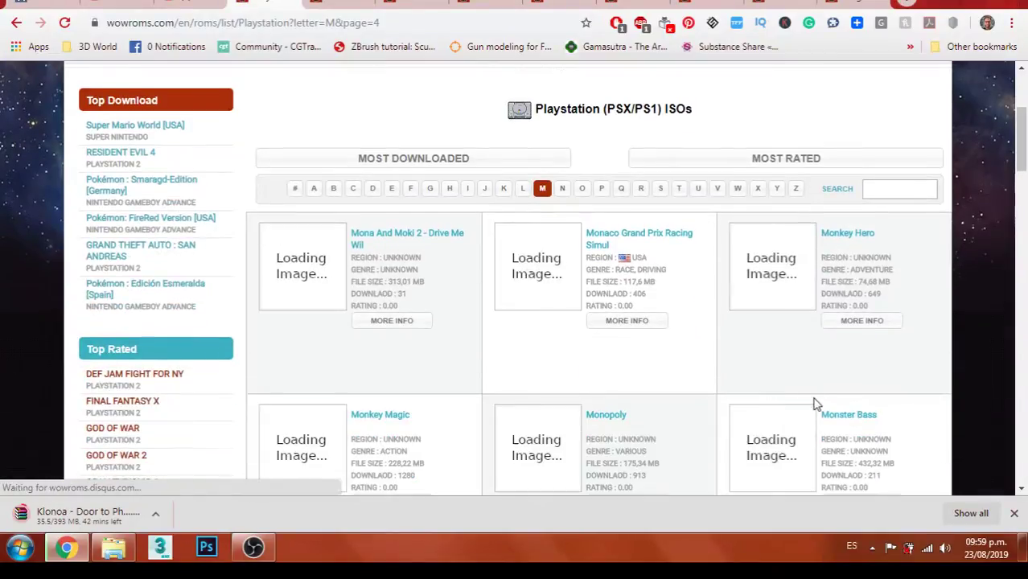
pyautogui.scroll(-2, 884, 321)
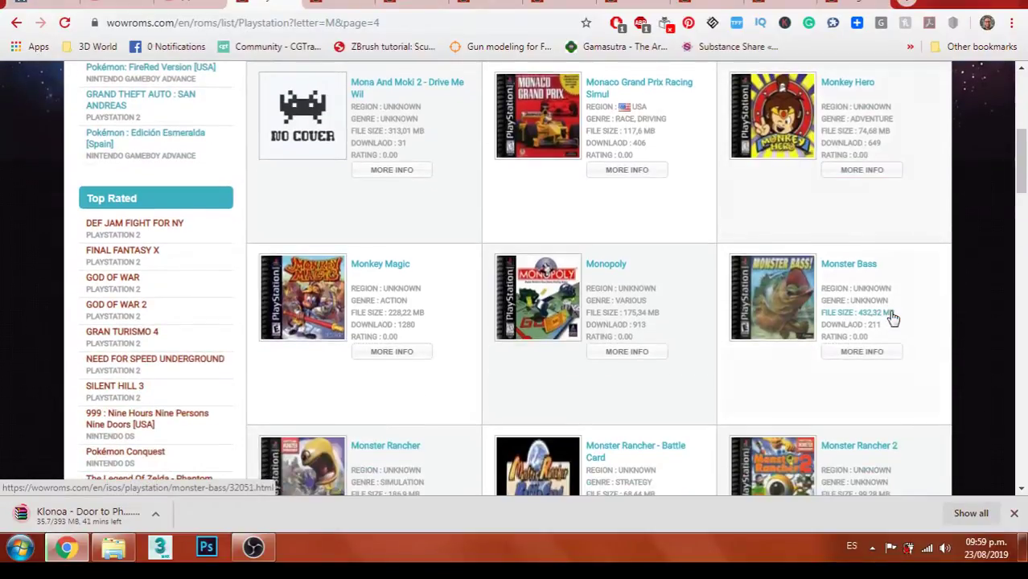
pyautogui.scroll(-5, 895, 318)
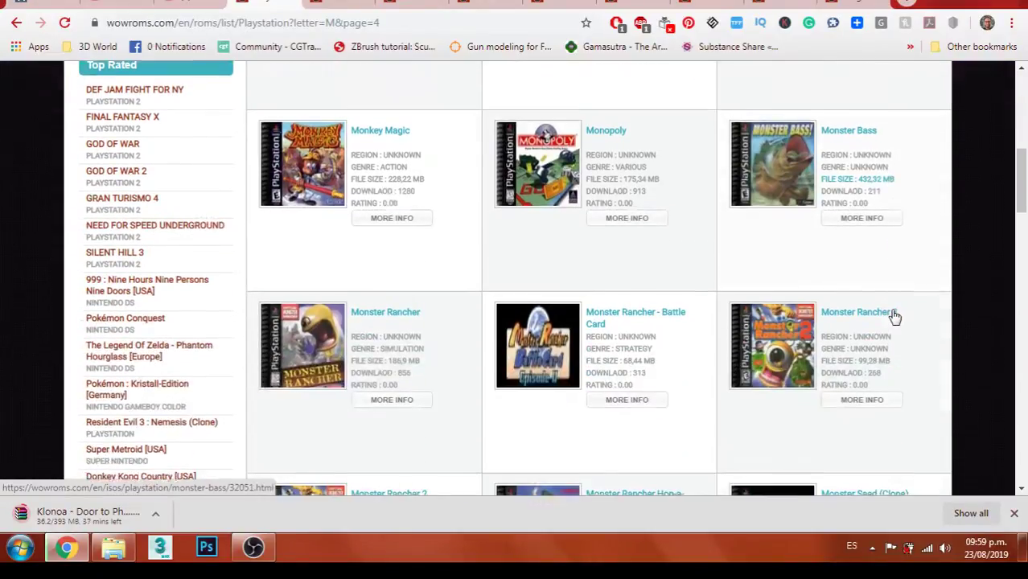
pyautogui.scroll(-1, 895, 316)
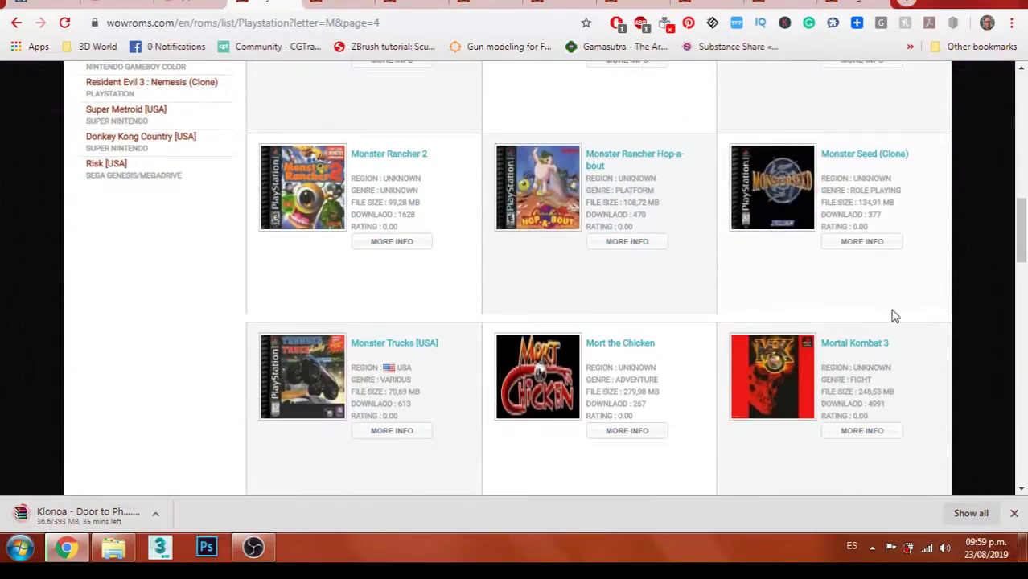
pyautogui.scroll(-7, 895, 317)
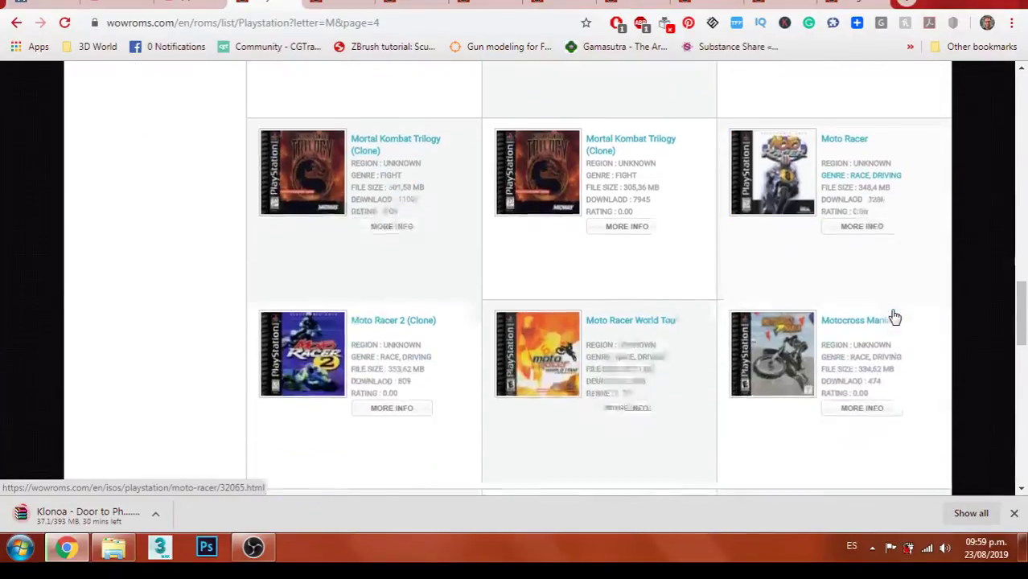
pyautogui.scroll(-3, 894, 318)
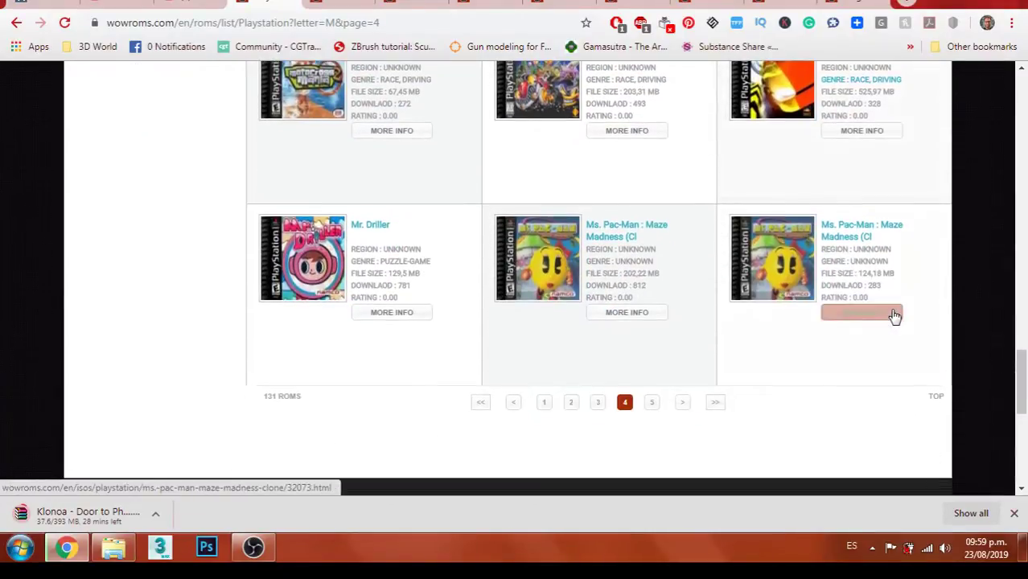
pyautogui.rightClick(376, 232)
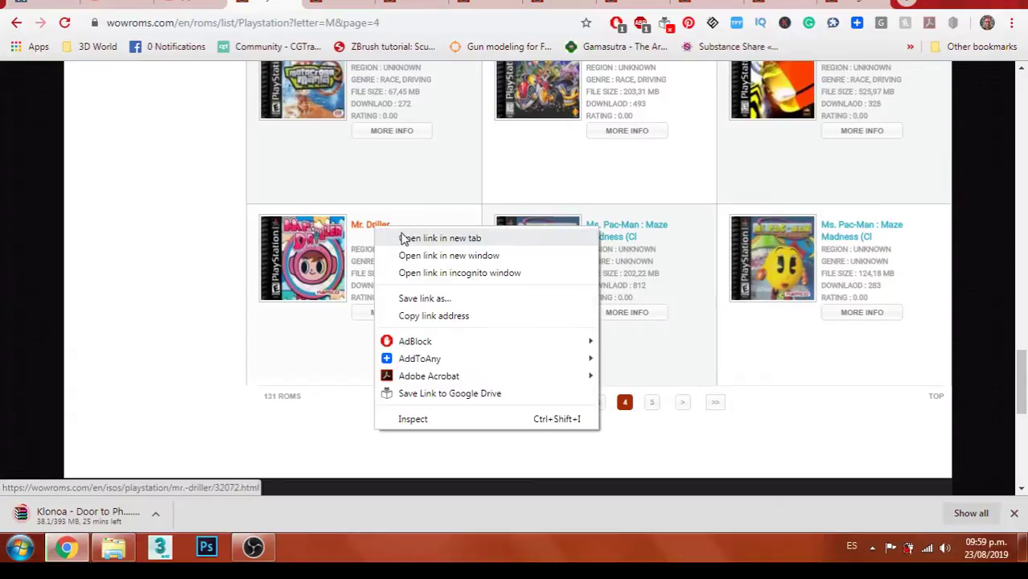
pyautogui.click(410, 237)
# - Go to page 5 of the M listing and look over its games up to Myst
pyautogui.click(651, 403)
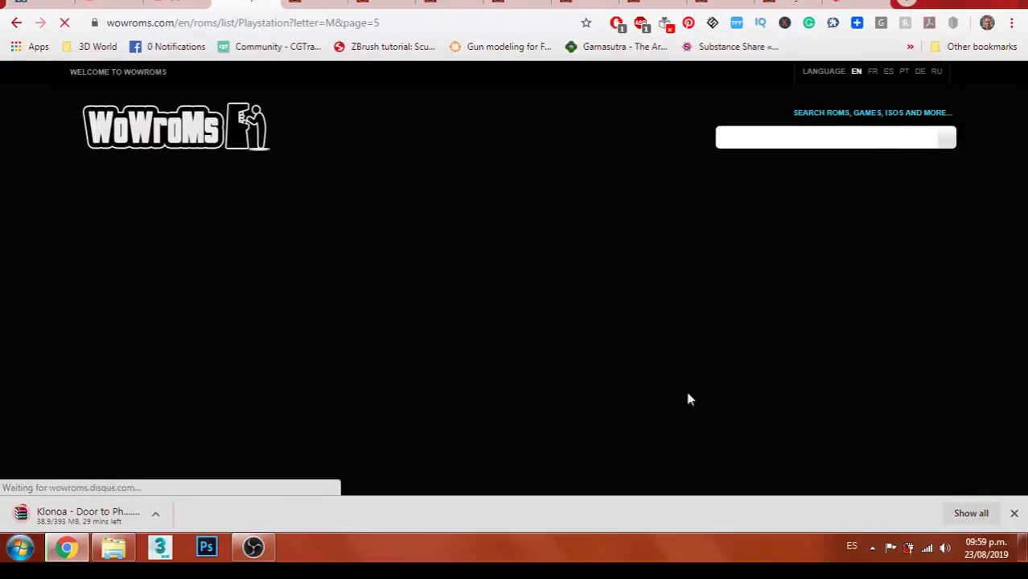
pyautogui.scroll(-4, 842, 359)
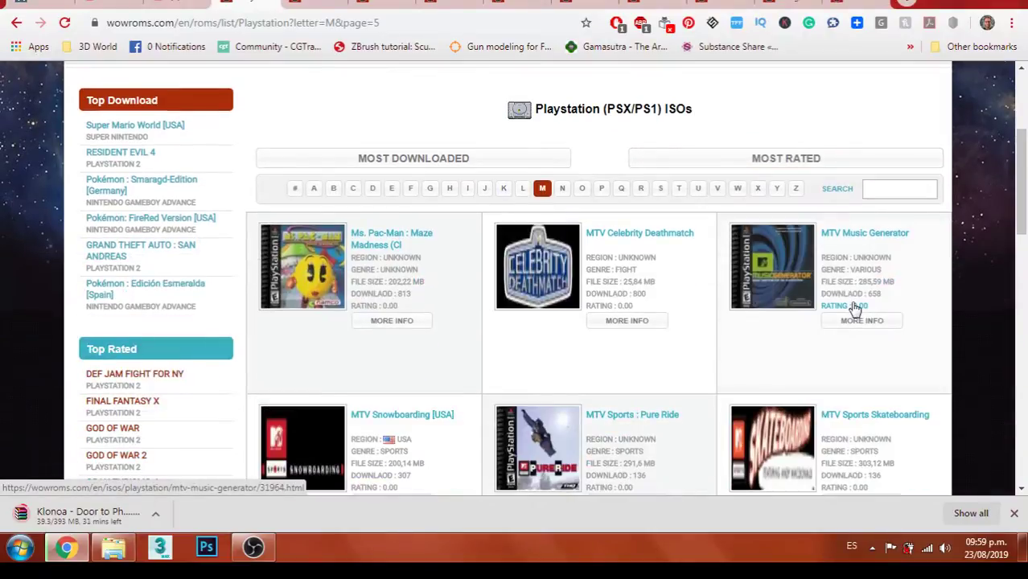
pyautogui.scroll(-5, 892, 330)
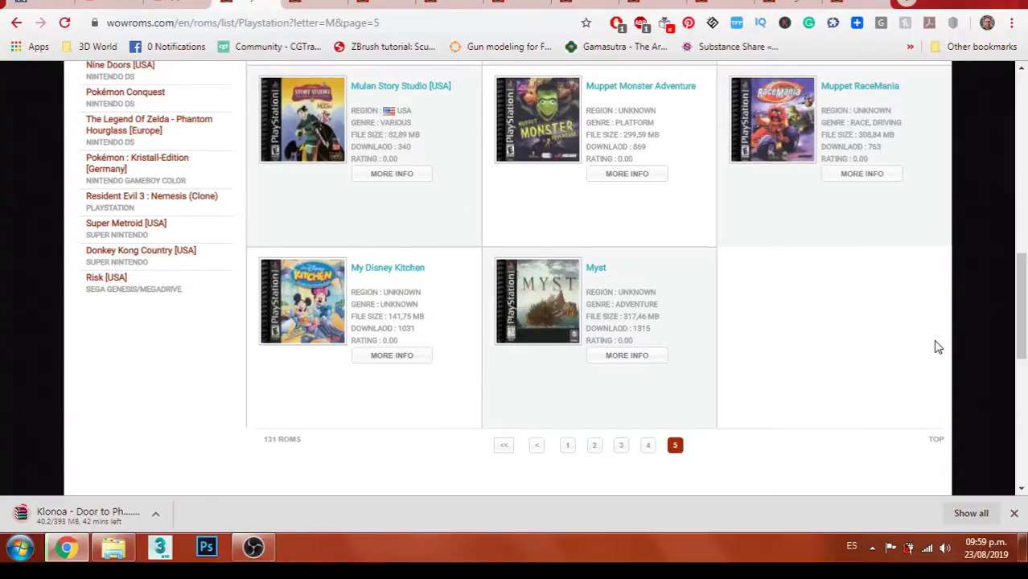
pyautogui.scroll(2, 932, 338)
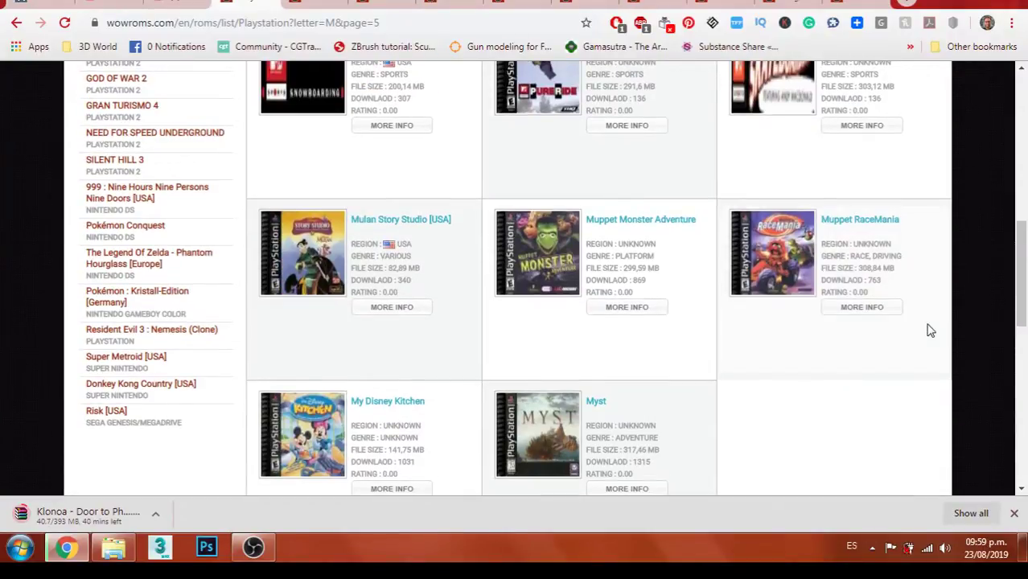
pyautogui.scroll(3, 930, 330)
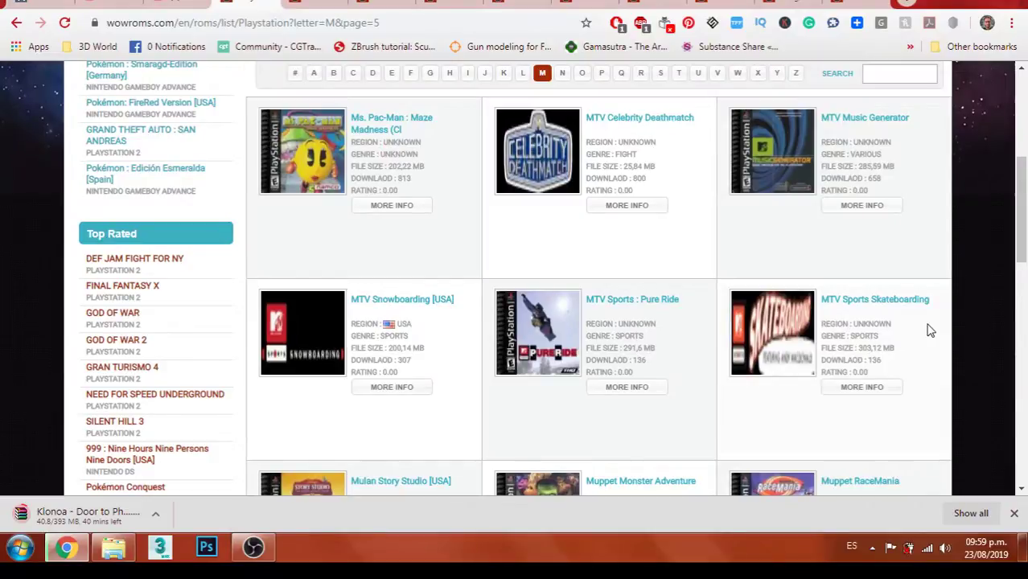
pyautogui.scroll(2, 472, 210)
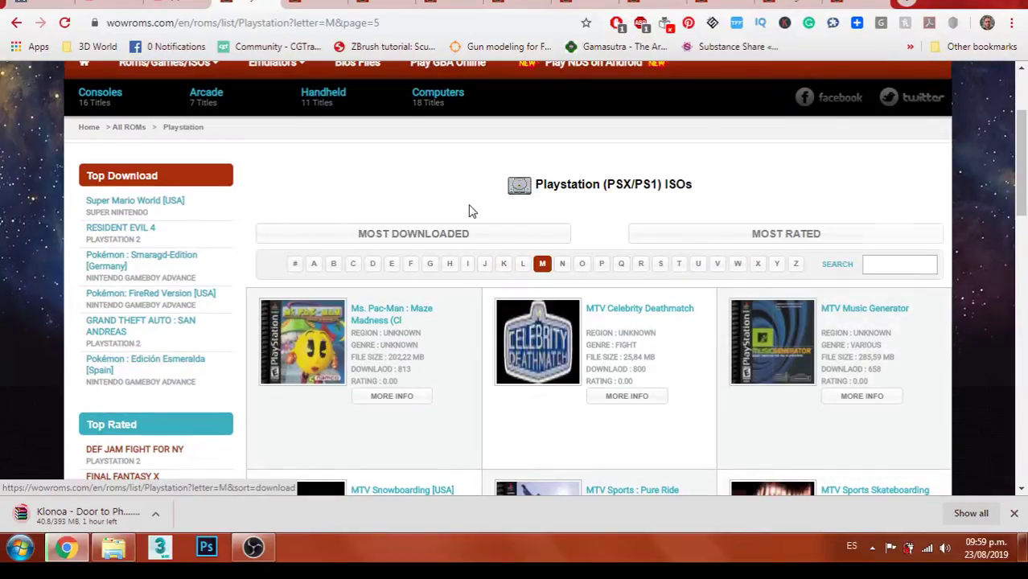
# - Switch to the YouTube video "PSP MODS Convert PS1 Classics to EBOOT" and resume it in full screen
pyautogui.click(294, 2)
pyautogui.click(117, 6)
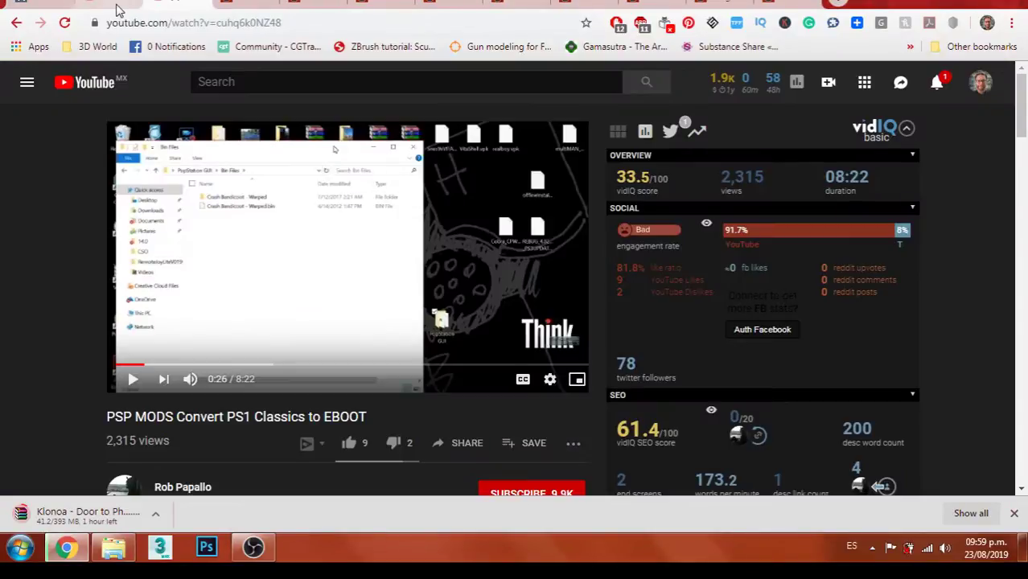
pyautogui.click(177, 4)
pyautogui.click(963, 2)
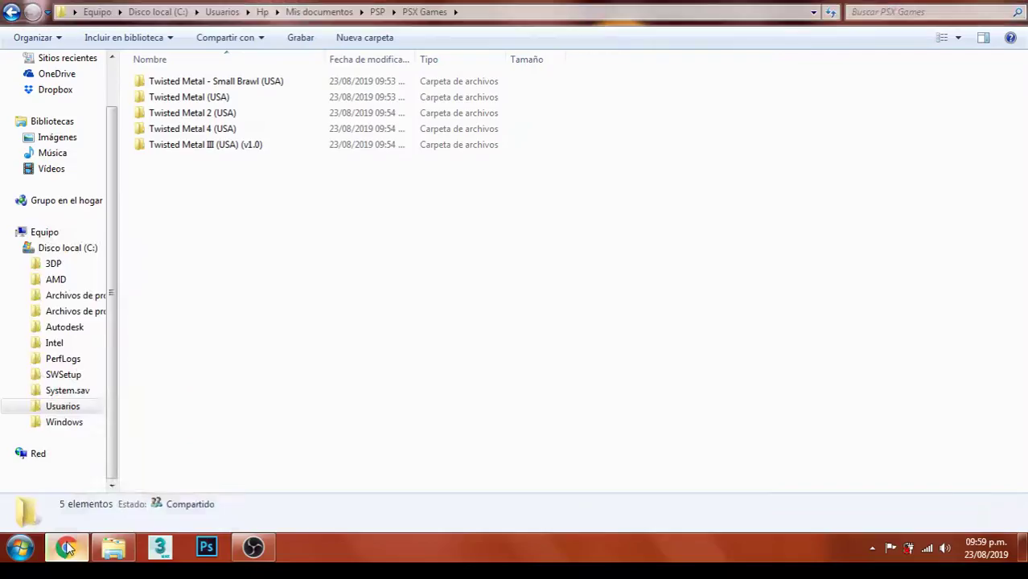
pyautogui.click(66, 547)
pyautogui.hotkey('ctrl', 'shift', 'Tab')
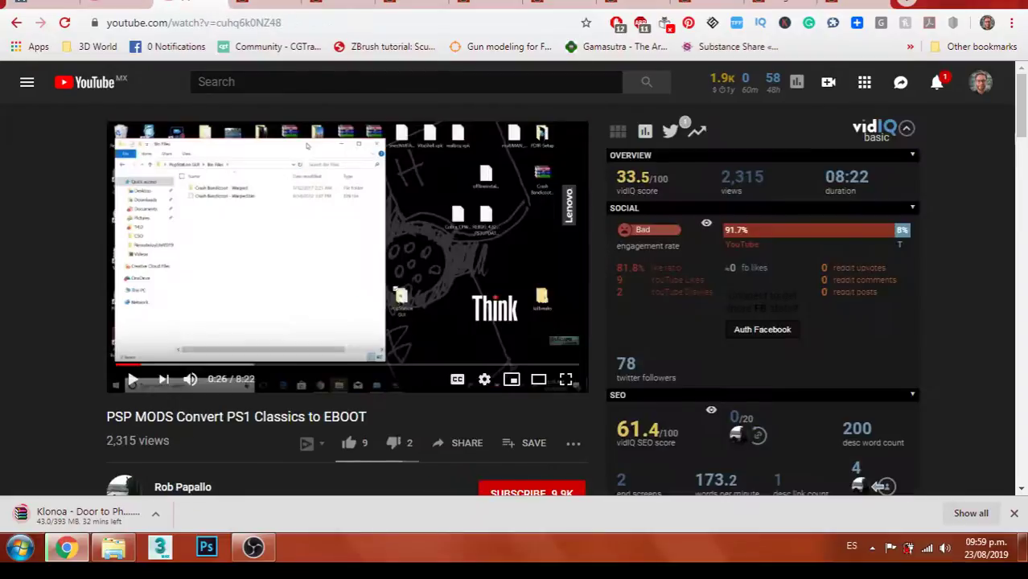
pyautogui.click(449, 301)
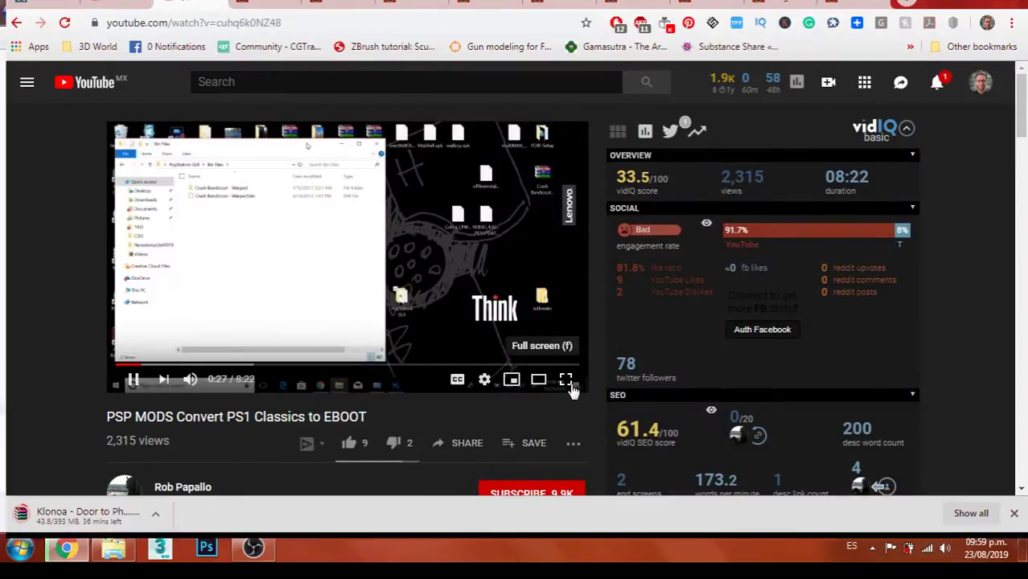
pyautogui.click(565, 379)
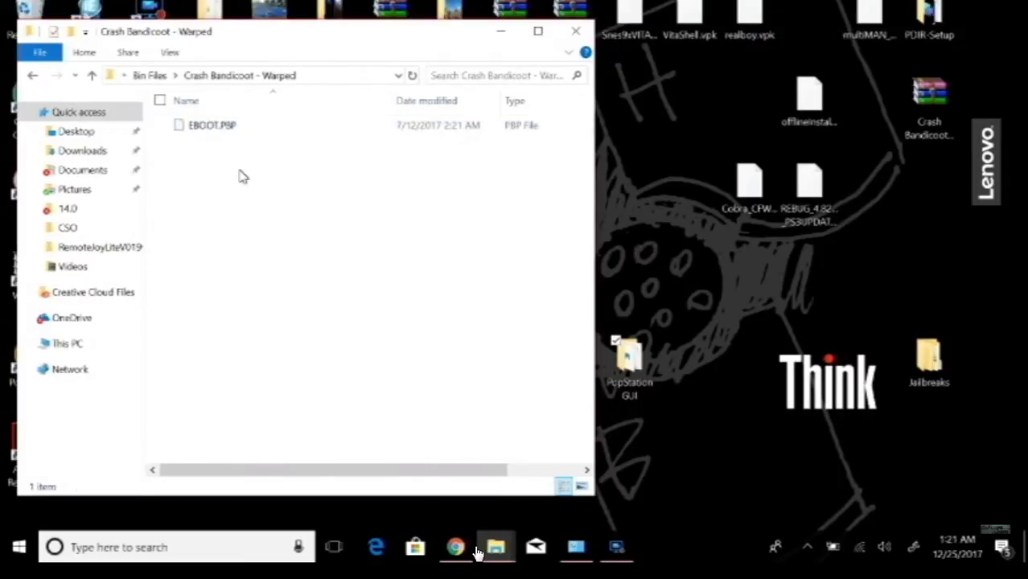
# - Watch the tutorial up to the PsGUI300beta archive on the desktop, then pause at 0:58 and leave full screen
pyautogui.moveTo(472, 555)
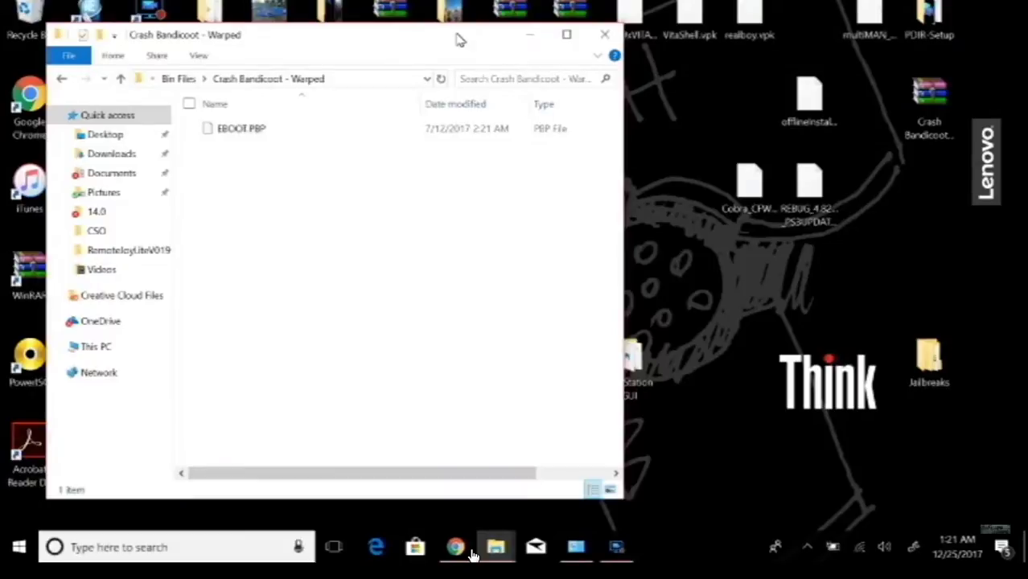
pyautogui.moveTo(223, 344)
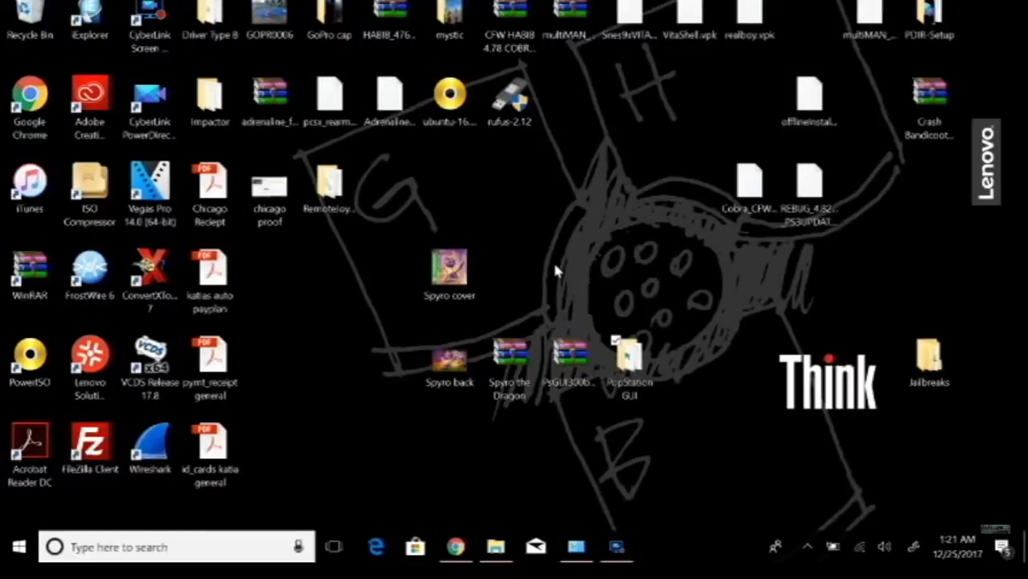
pyautogui.click(571, 354)
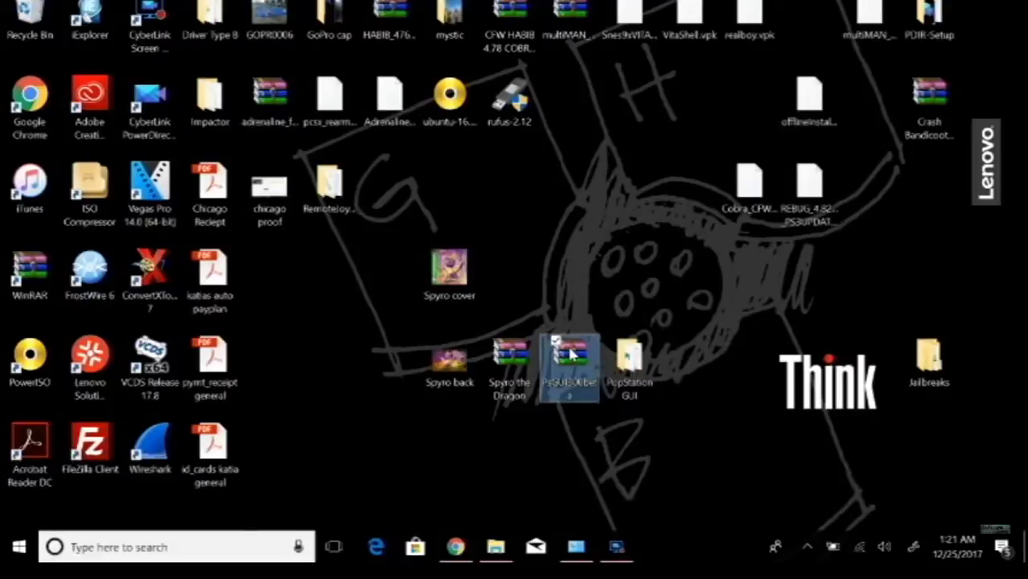
pyautogui.moveTo(607, 278)
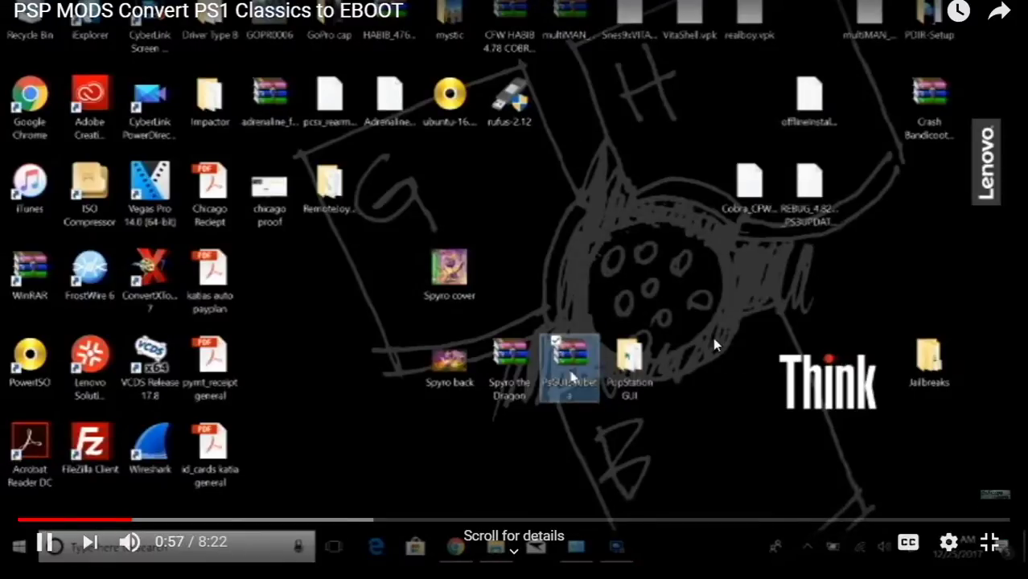
pyautogui.click(989, 542)
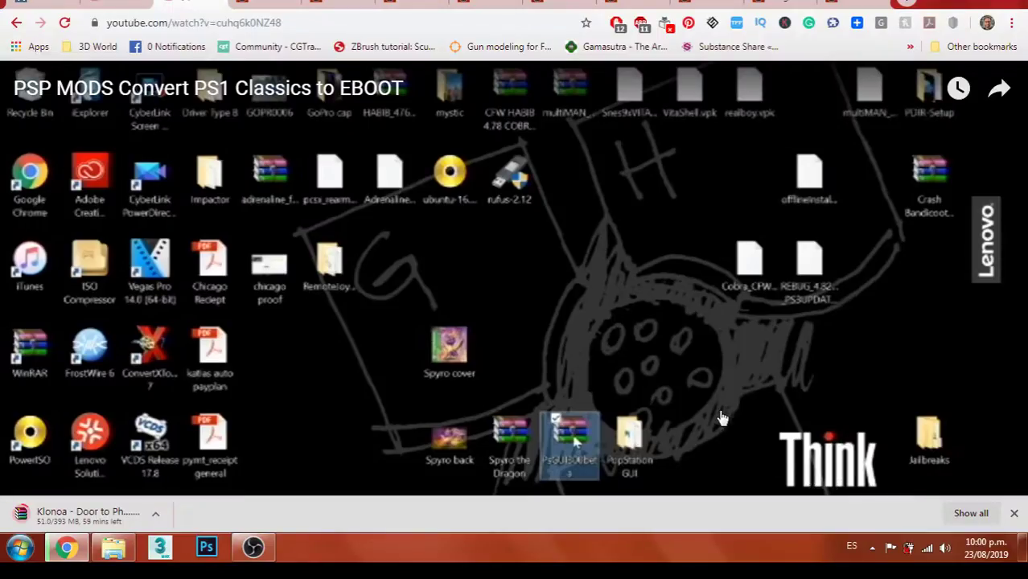
# - Expand the tutorial video's description and open its POPS GUI MediaFire link in a new tab
pyautogui.scroll(-3, 256, 339)
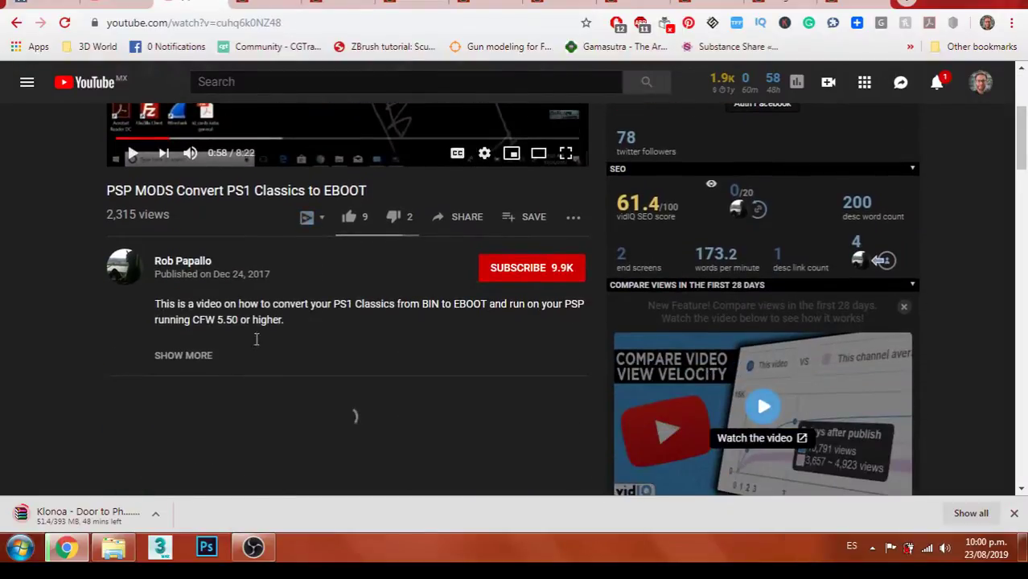
pyautogui.click(185, 355)
pyautogui.scroll(-1, 411, 322)
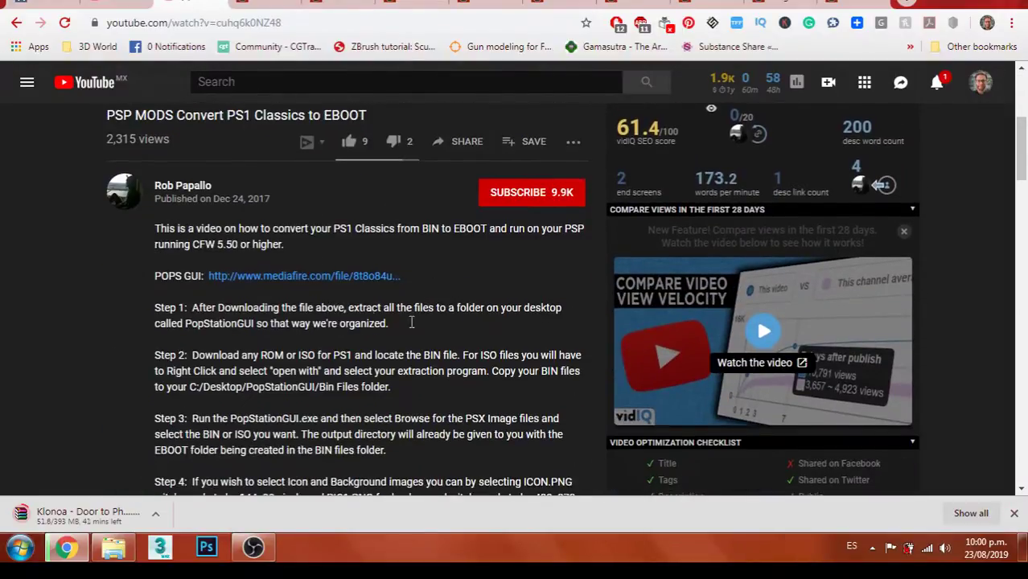
pyautogui.rightClick(288, 278)
pyautogui.click(322, 291)
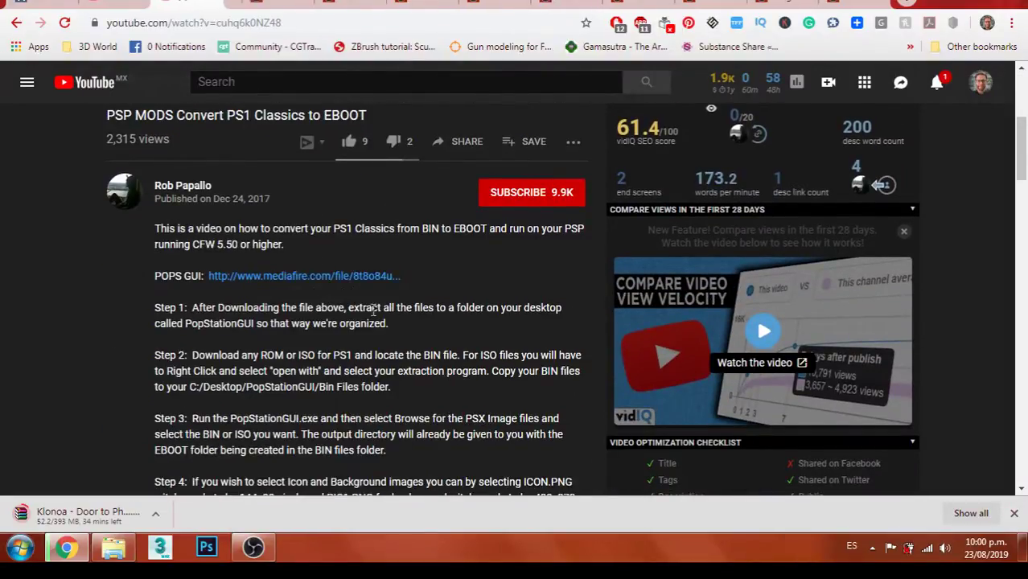
# - Download PsGUI300beta.rar from the MediaFire page
pyautogui.scroll(-1, 432, 326)
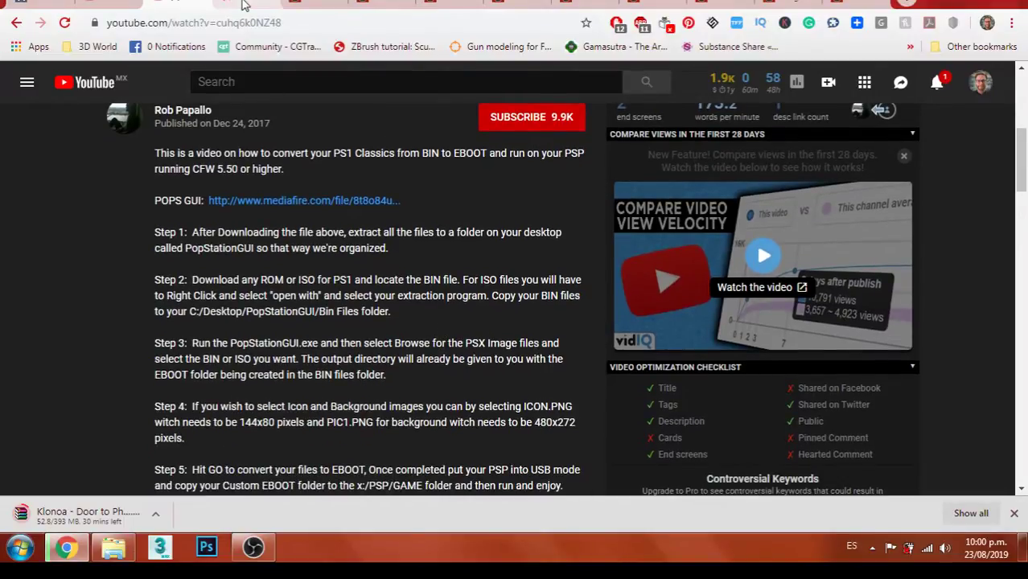
pyautogui.click(247, 4)
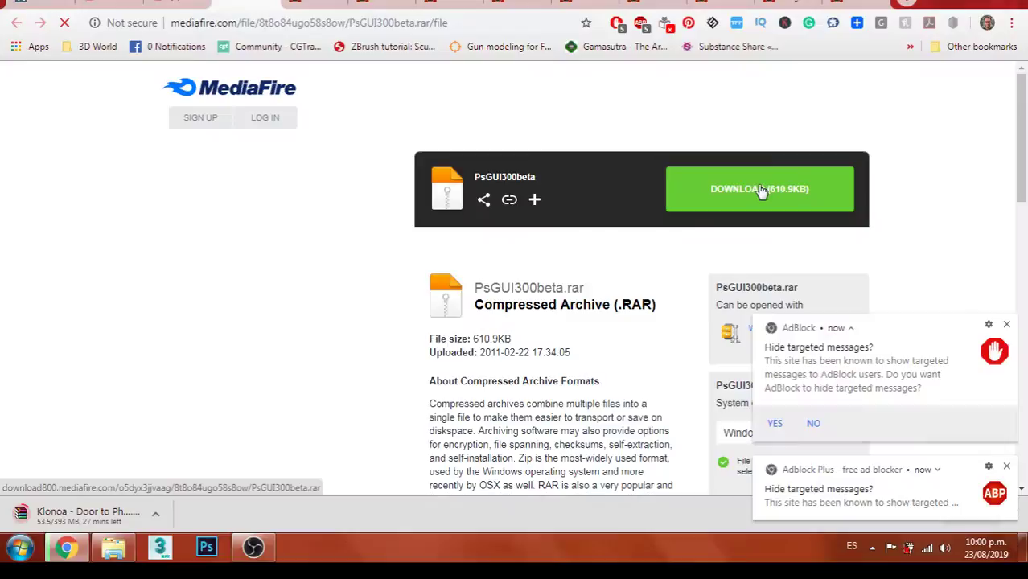
pyautogui.click(758, 191)
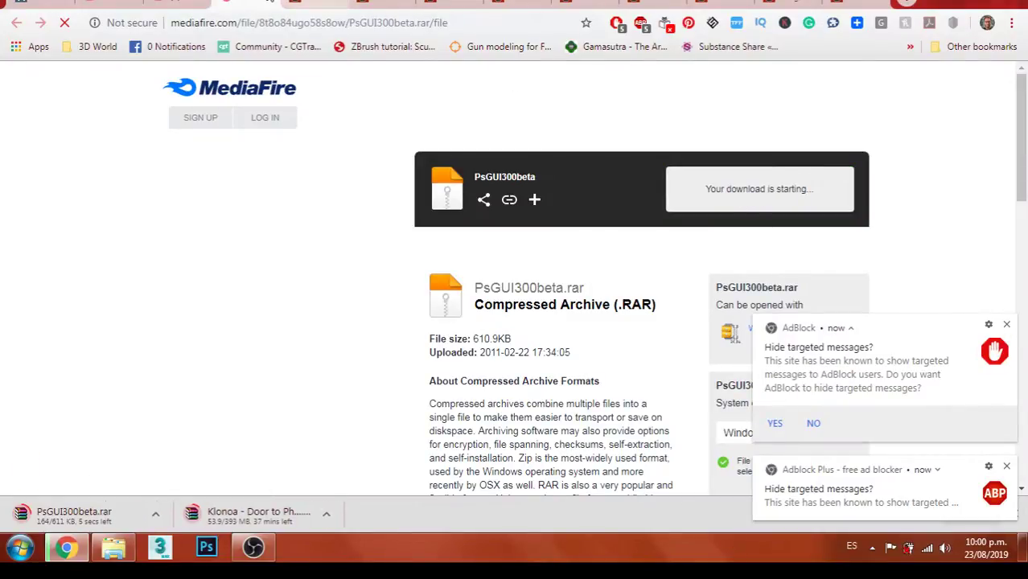
# - Close the MediaFire tab and dismiss the AdBlock and Adblock Plus notifications
pyautogui.hotkey('ctrl', 'shift', 'Tab')
pyautogui.hotkey('ctrl', 'shift', 'Tab')
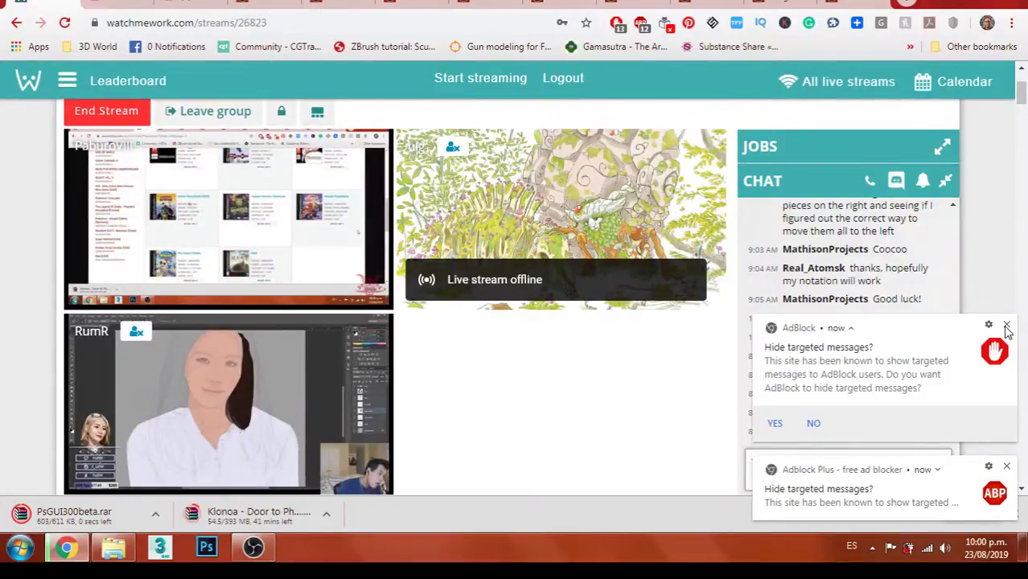
pyautogui.click(797, 420)
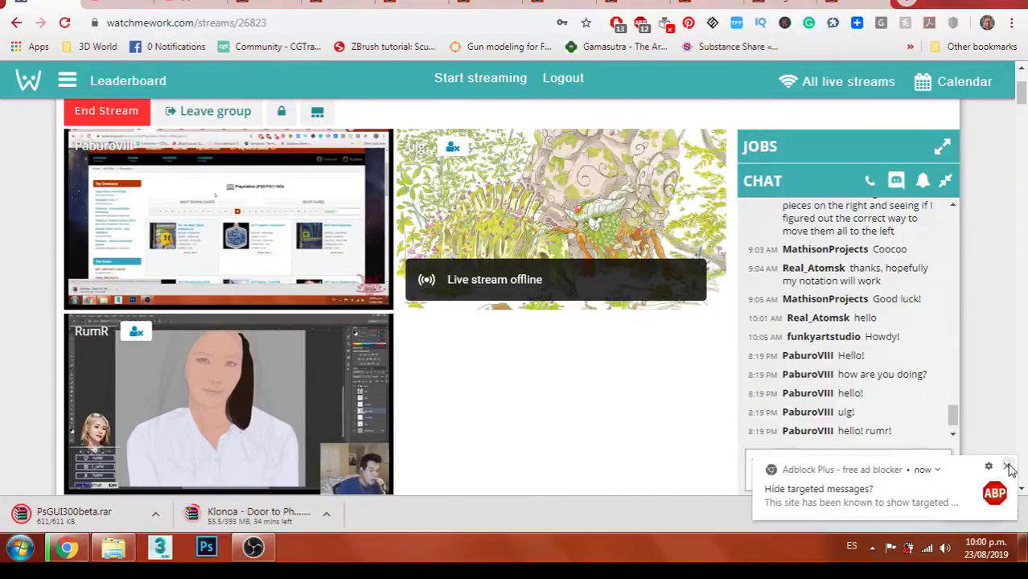
pyautogui.click(1006, 467)
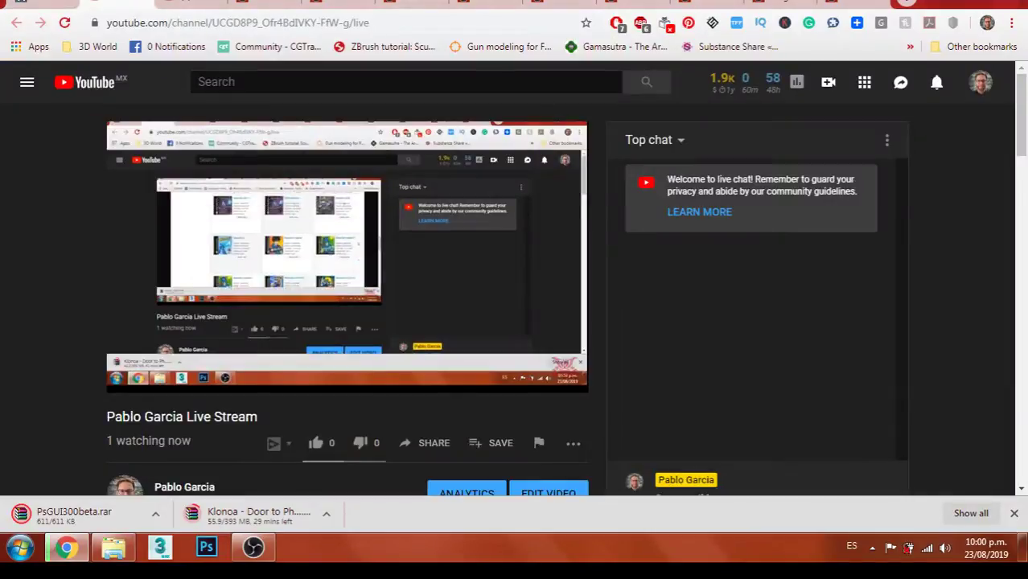
# - Return to the tutorial video's page and read through the five conversion steps in its description
pyautogui.click(246, 182)
pyautogui.hotkey('ctrl', 'w')
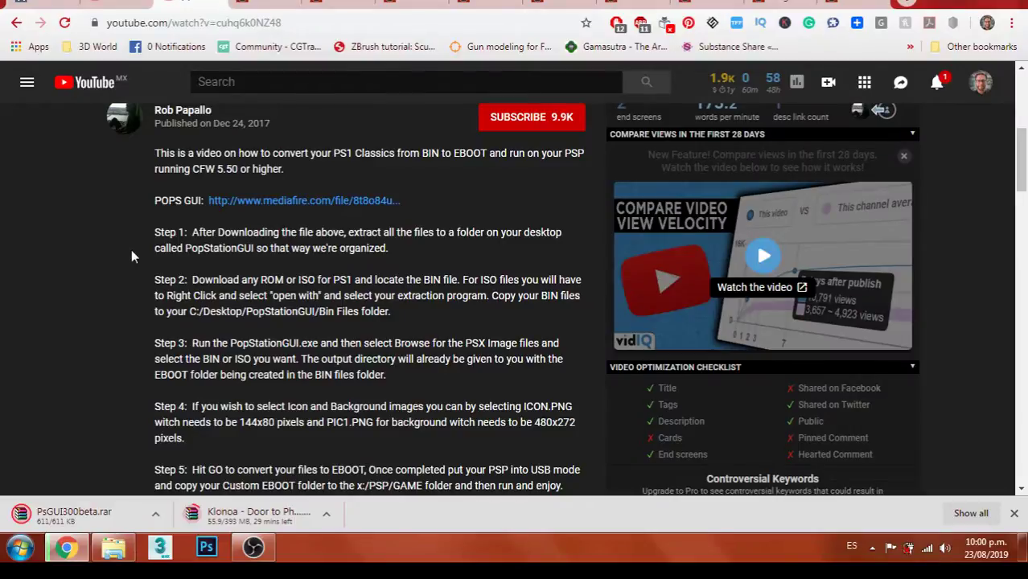
pyautogui.scroll(-3, 123, 271)
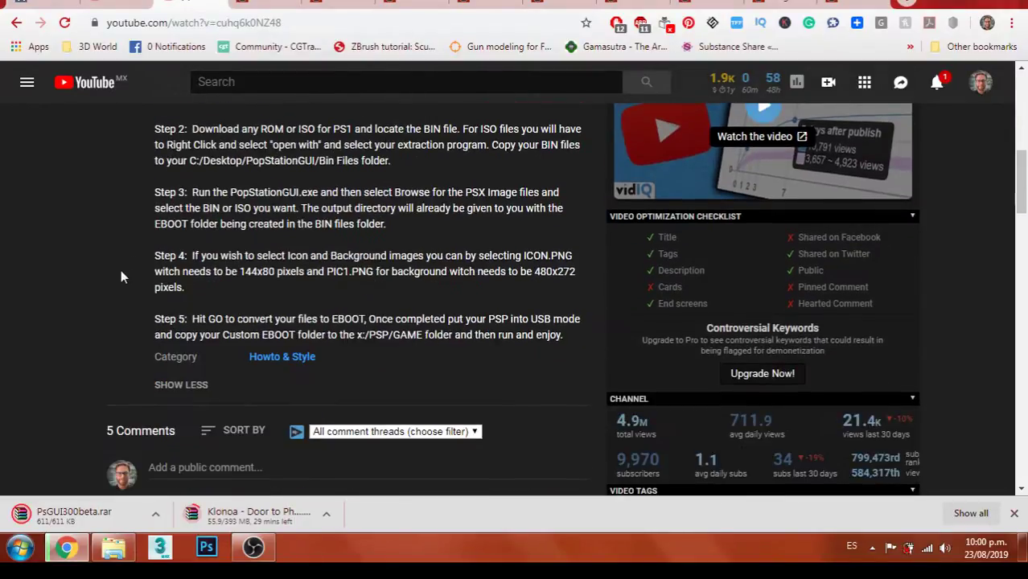
pyautogui.scroll(4, 122, 271)
pyautogui.scroll(-1, 123, 276)
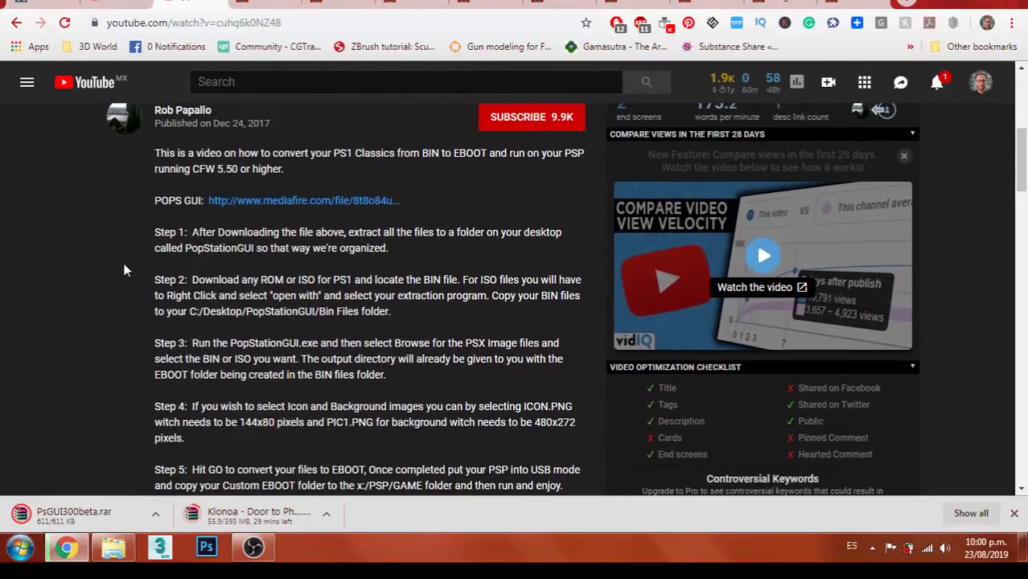
# - Show the downloaded PsGUI300beta.rar in its folder and open the archive in WinRAR
pyautogui.rightClick(76, 508)
pyautogui.click(112, 473)
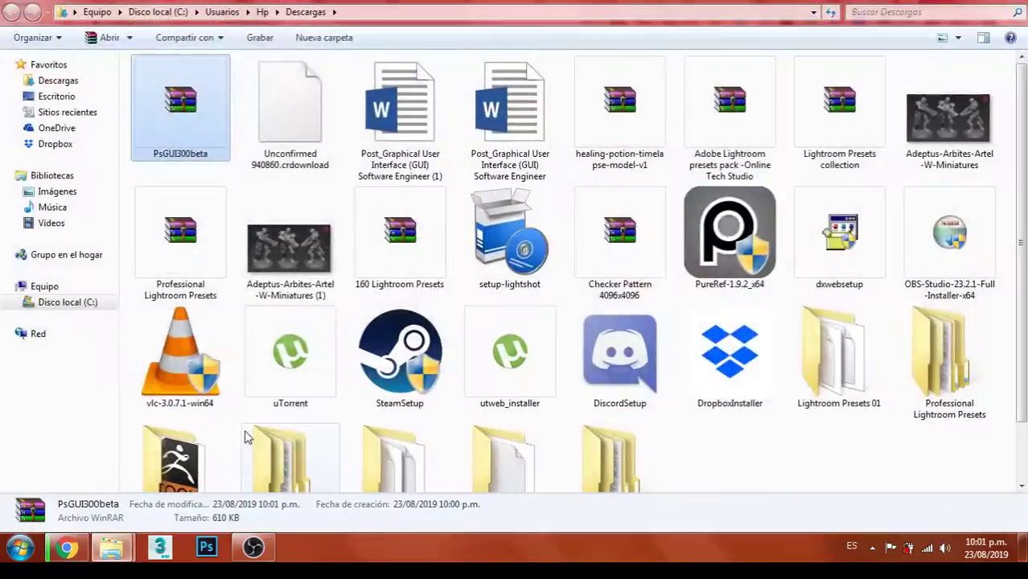
pyautogui.doubleClick(173, 121)
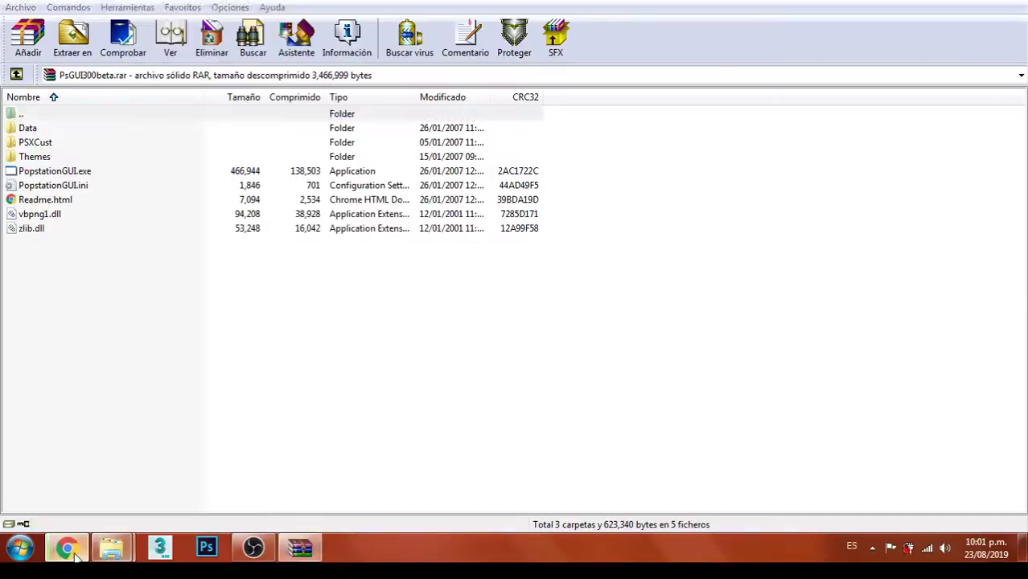
# - Return to the tutorial, watch in full screen how the PopStation GUI and Spyro archives are handled, and pause at 1:56
pyautogui.click(74, 553)
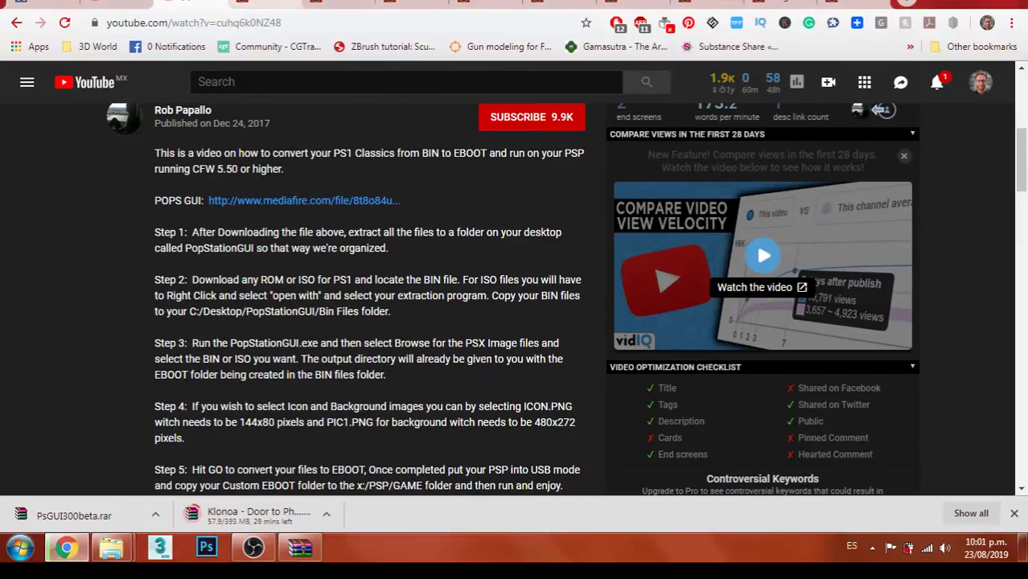
pyautogui.scroll(5, 303, 221)
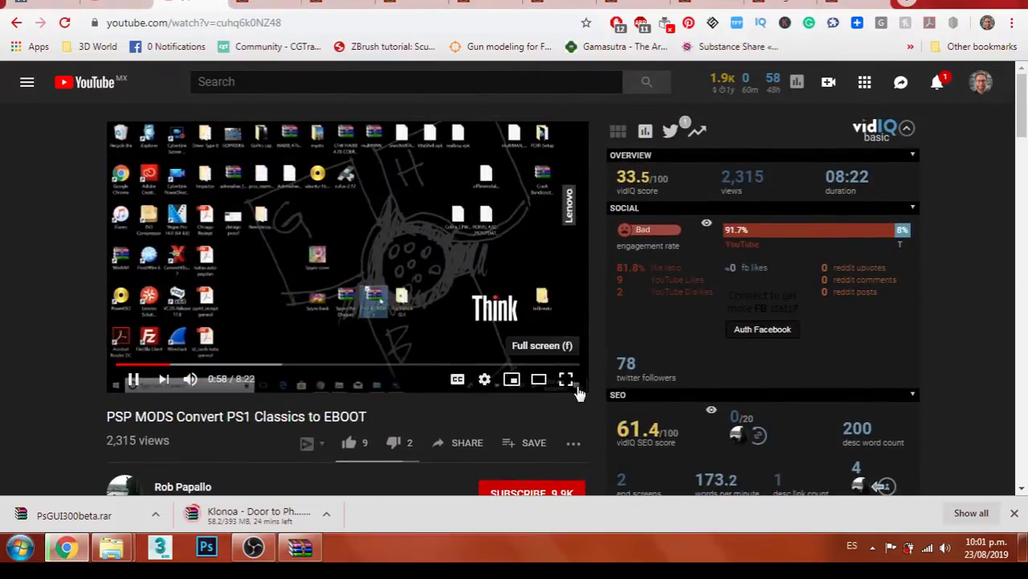
pyautogui.click(565, 379)
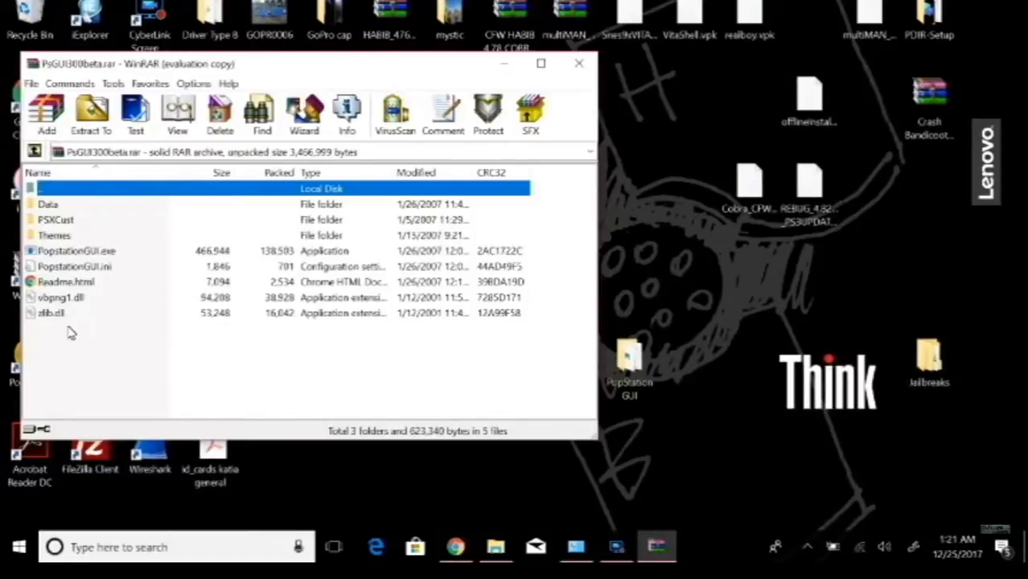
pyautogui.press('Escape')
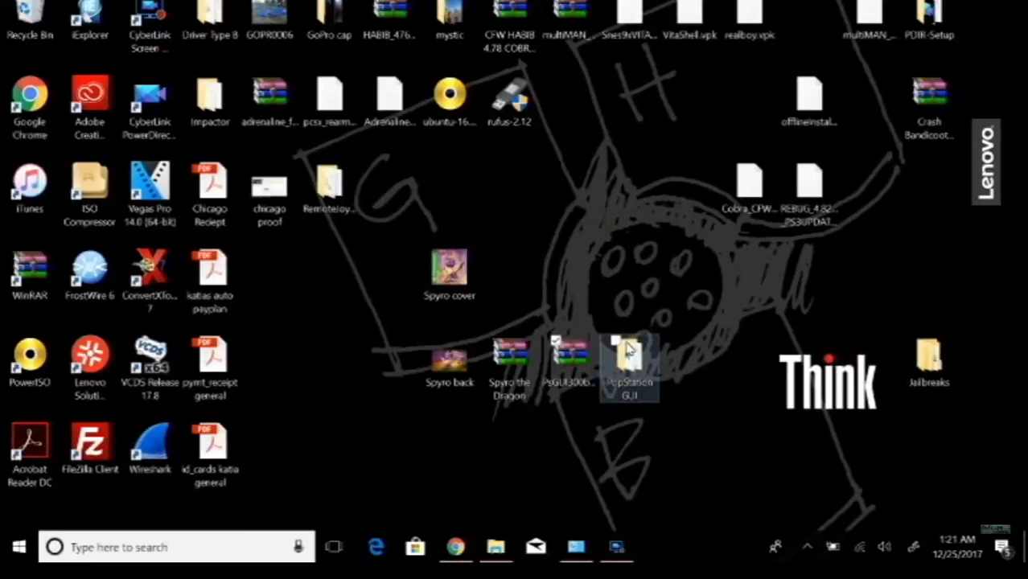
pyautogui.moveTo(699, 402)
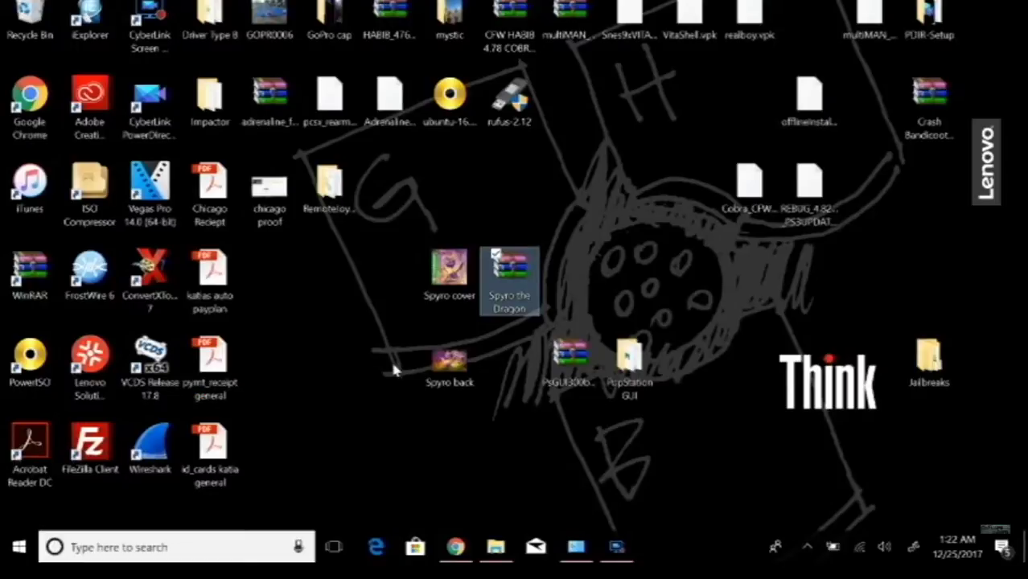
pyautogui.rightClick(521, 264)
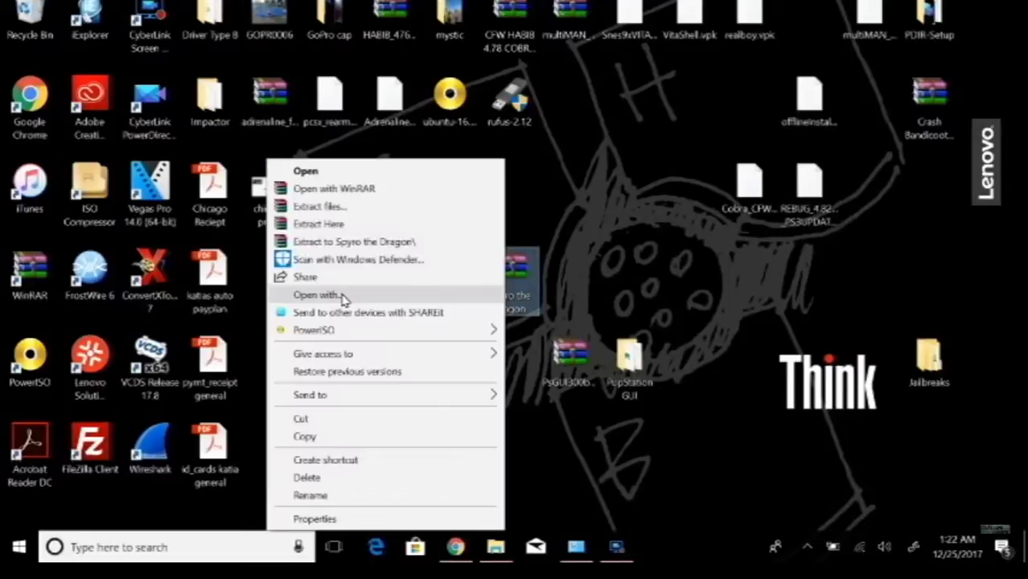
pyautogui.click(340, 295)
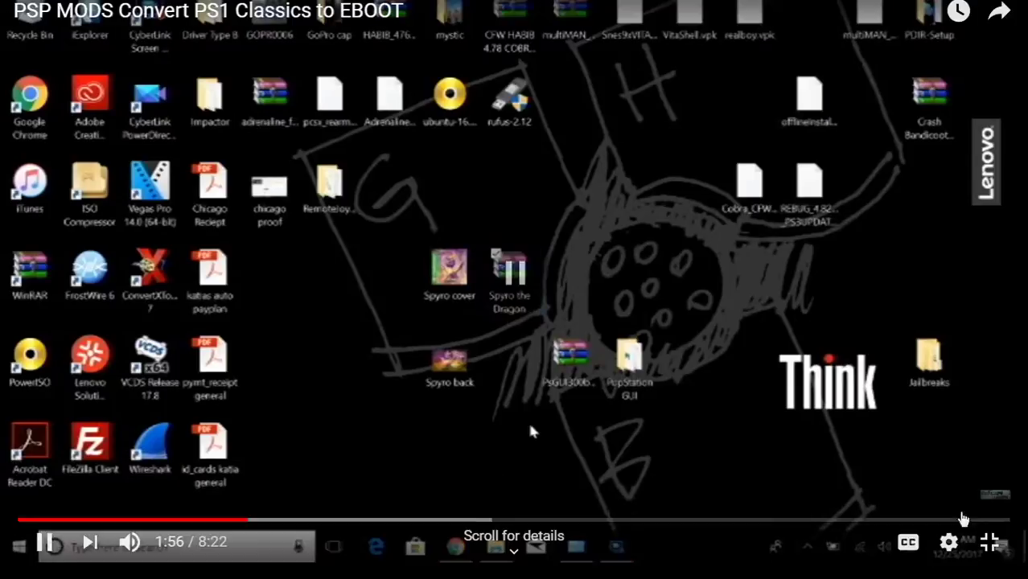
pyautogui.click(991, 541)
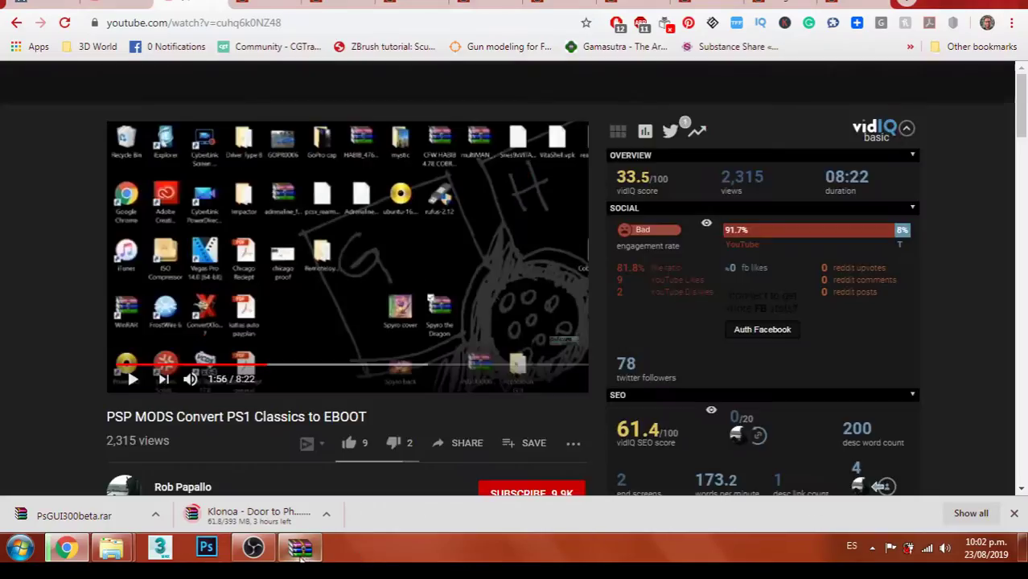
# - Select all the contents of PsGUI300beta.rar in WinRAR and close the archive window
pyautogui.click(300, 547)
pyautogui.rightClick(129, 115)
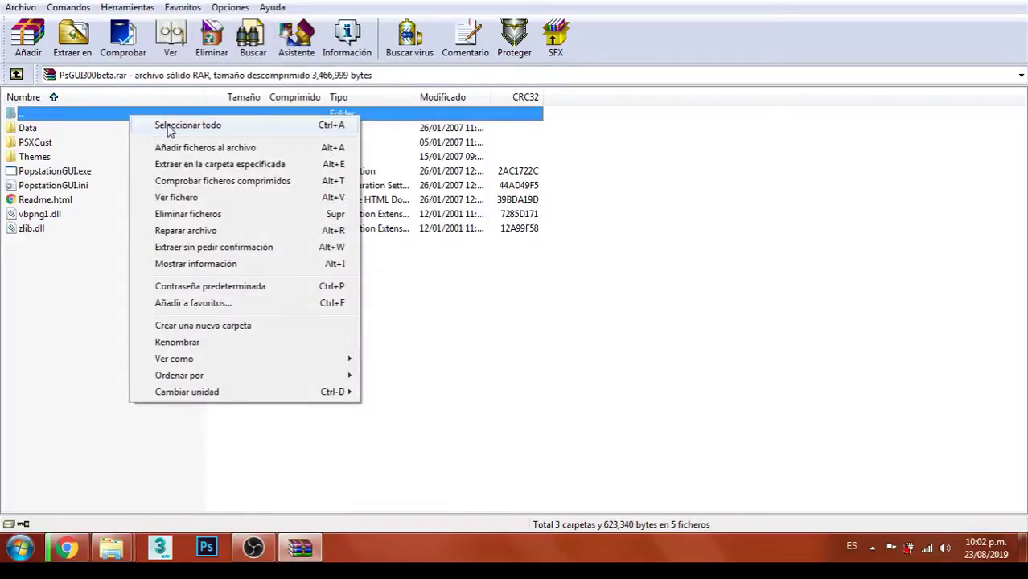
pyautogui.click(146, 124)
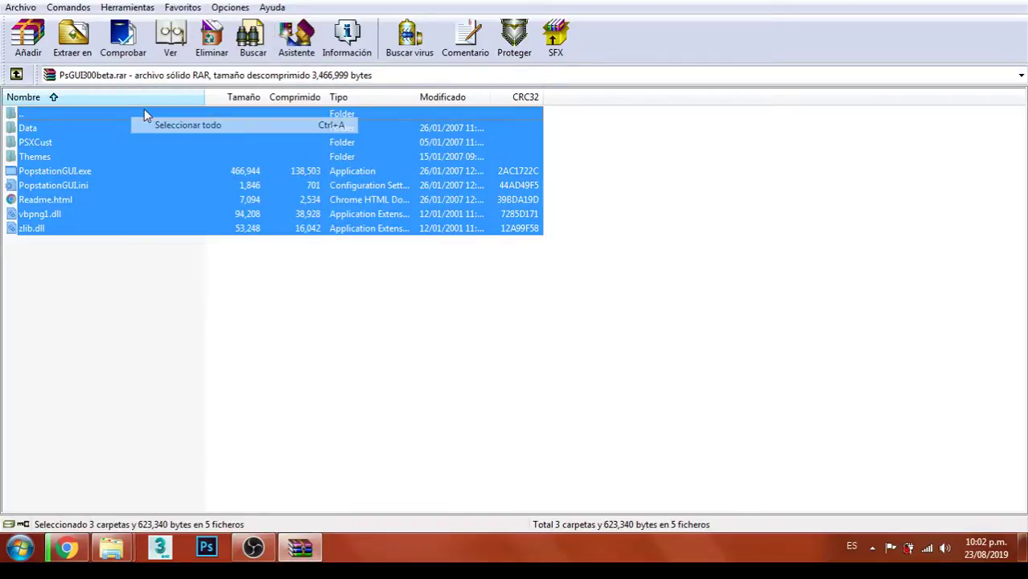
pyautogui.click(987, 1)
pyautogui.click(861, 105)
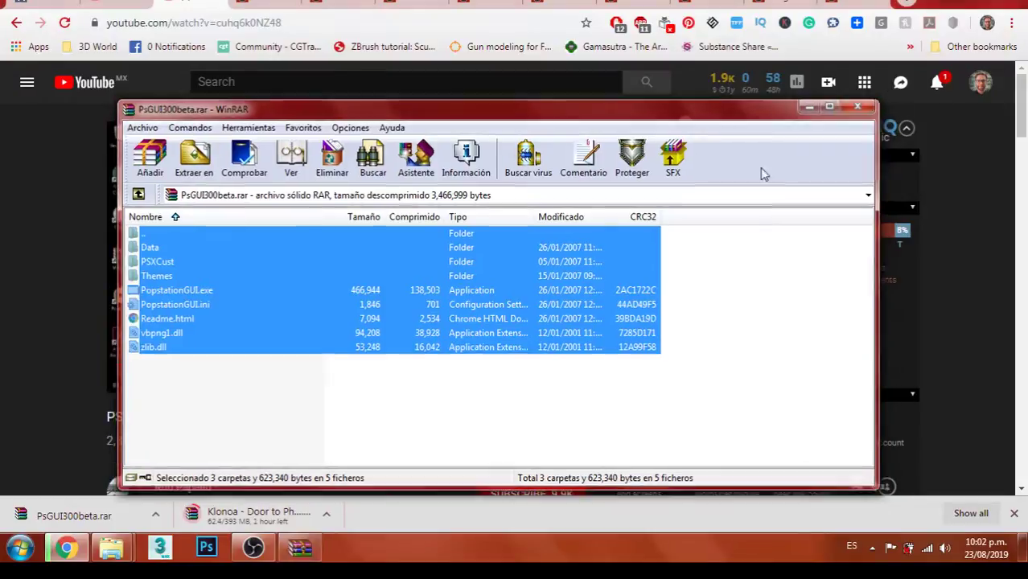
# - Locate the extracted PsGUI300beta folder in Descargas and cut it
pyautogui.moveTo(111, 546)
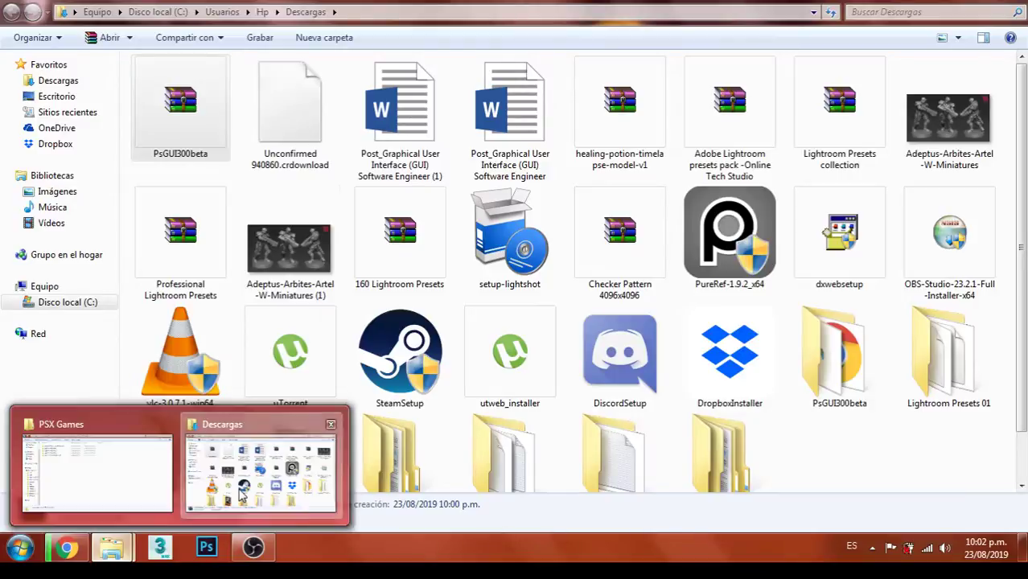
pyautogui.click(241, 473)
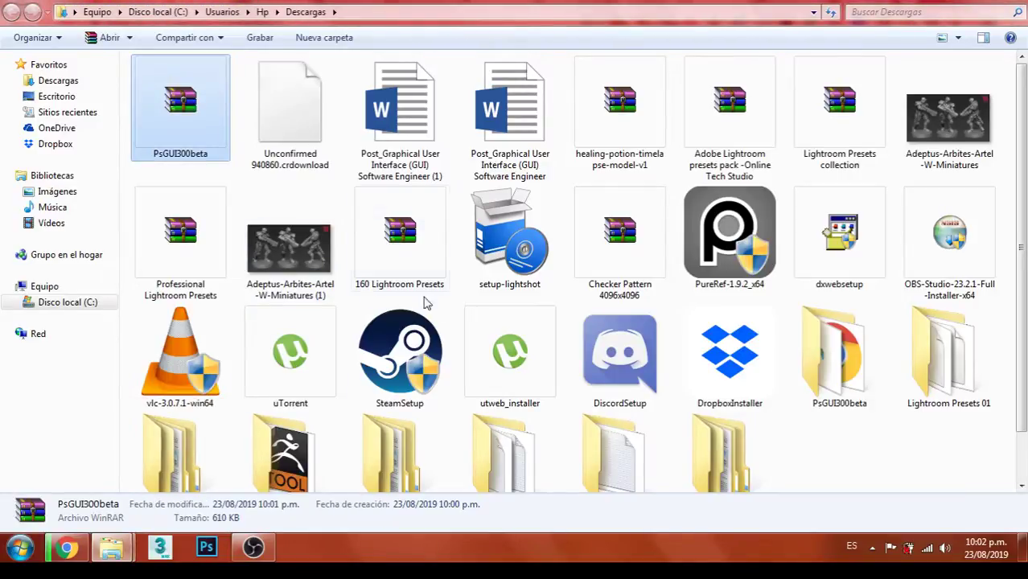
pyautogui.scroll(-1, 524, 313)
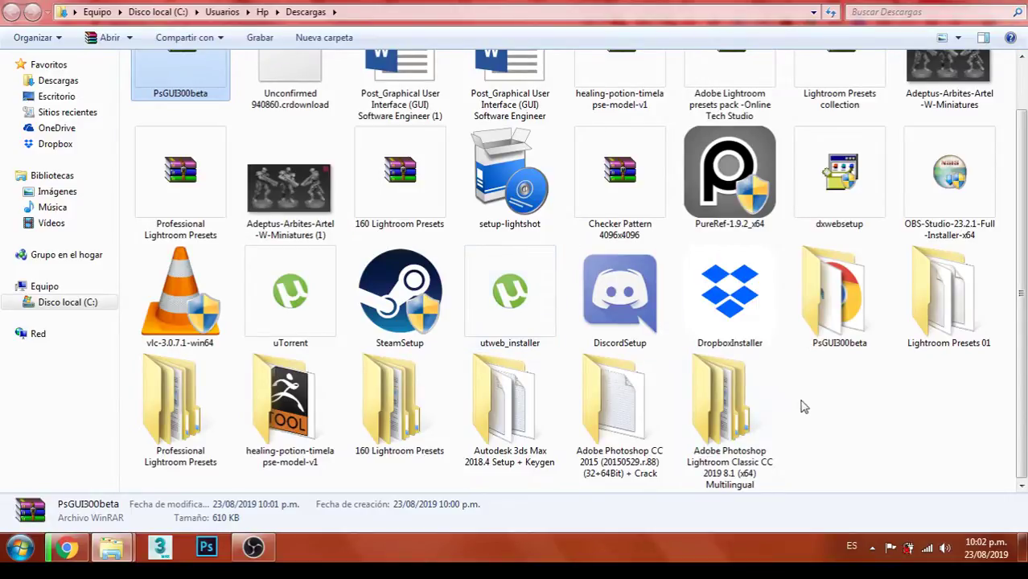
pyautogui.scroll(1, 615, 402)
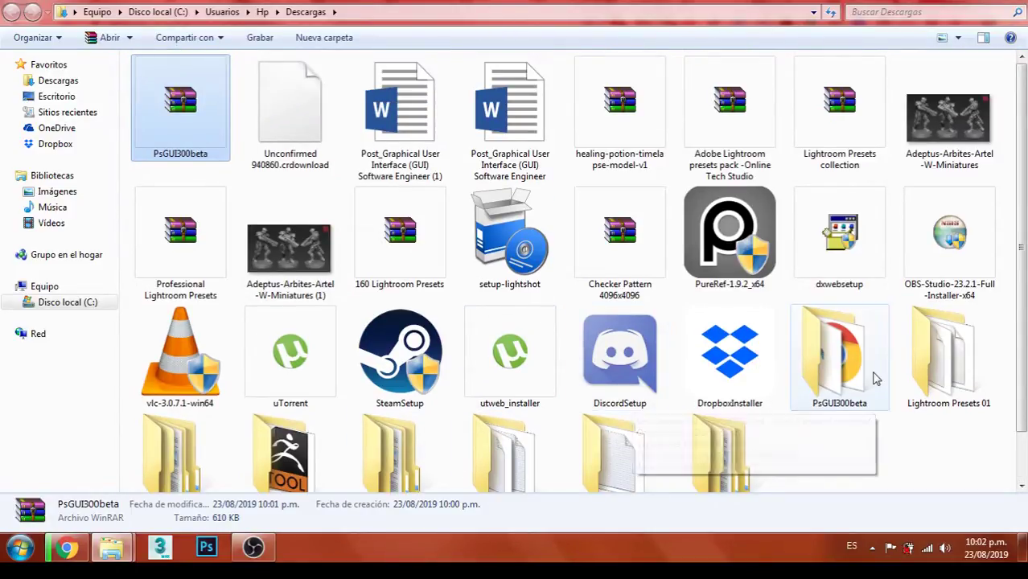
pyautogui.click(831, 354)
pyautogui.rightClick(822, 333)
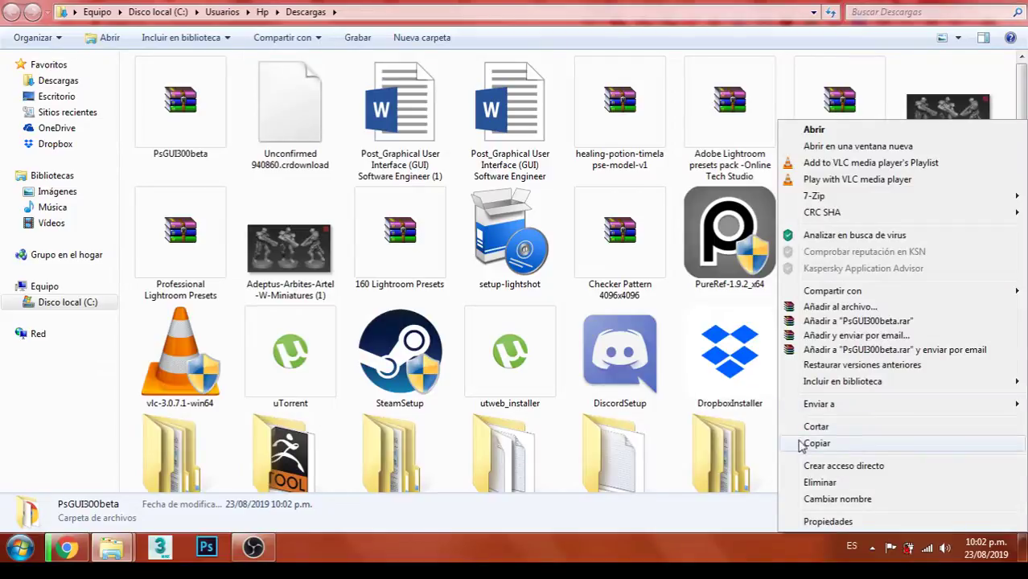
pyautogui.click(828, 425)
# - Paste the PsGUI300beta folder into the PSX Games folder inside PSP
pyautogui.click(111, 547)
pyautogui.click(92, 492)
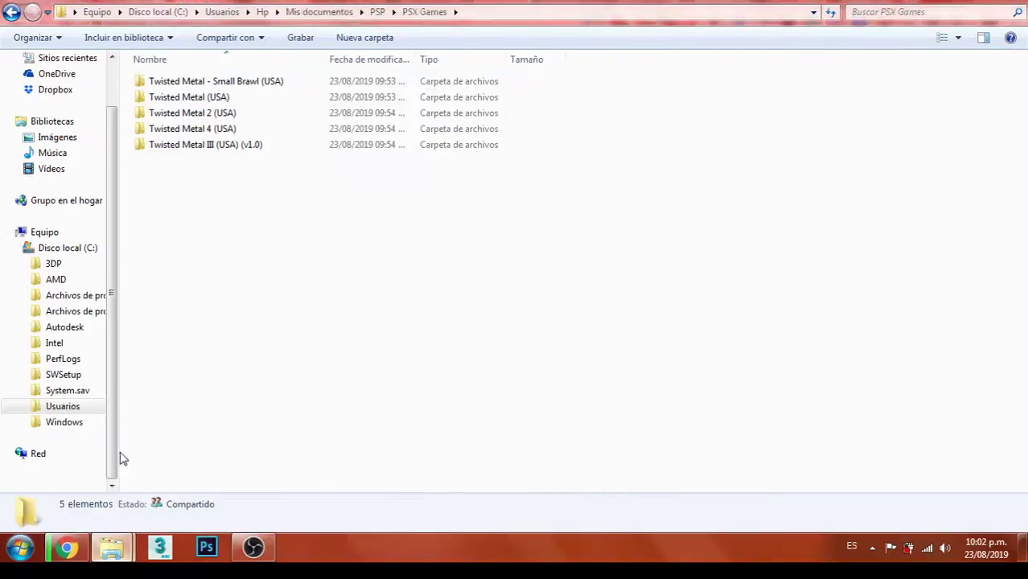
pyautogui.click(376, 12)
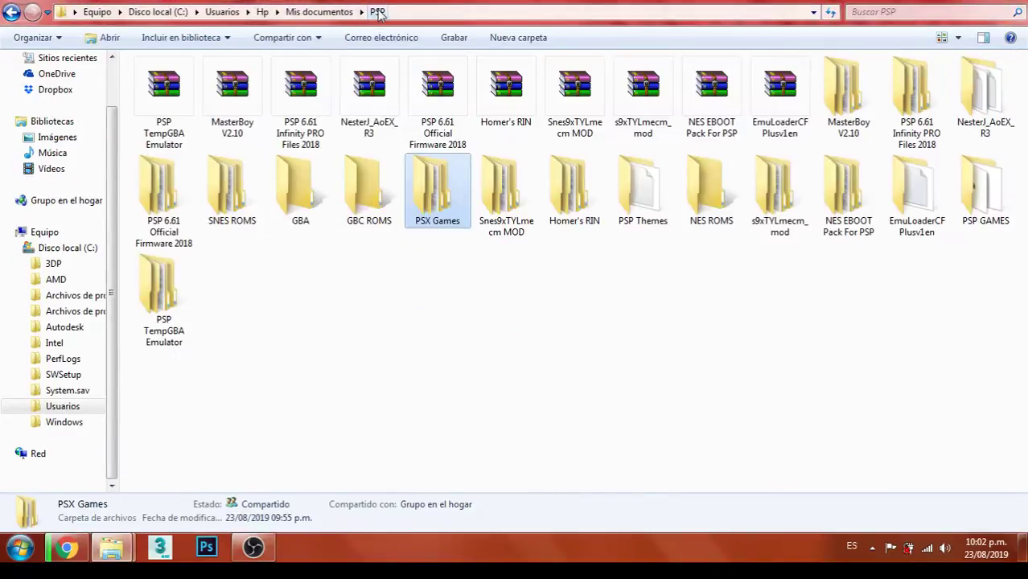
pyautogui.doubleClick(428, 161)
pyautogui.rightClick(620, 283)
pyautogui.click(635, 167)
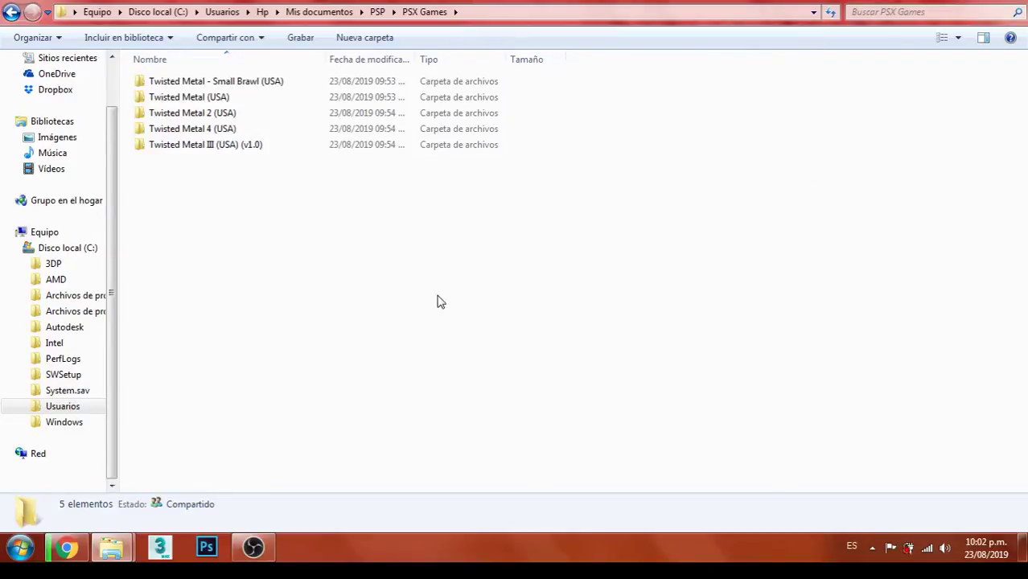
# - Return to the tutorial, skim in full screen through the Bin Files and PopStation GUI parts, pause at 3:00 and leave full screen
pyautogui.click(67, 547)
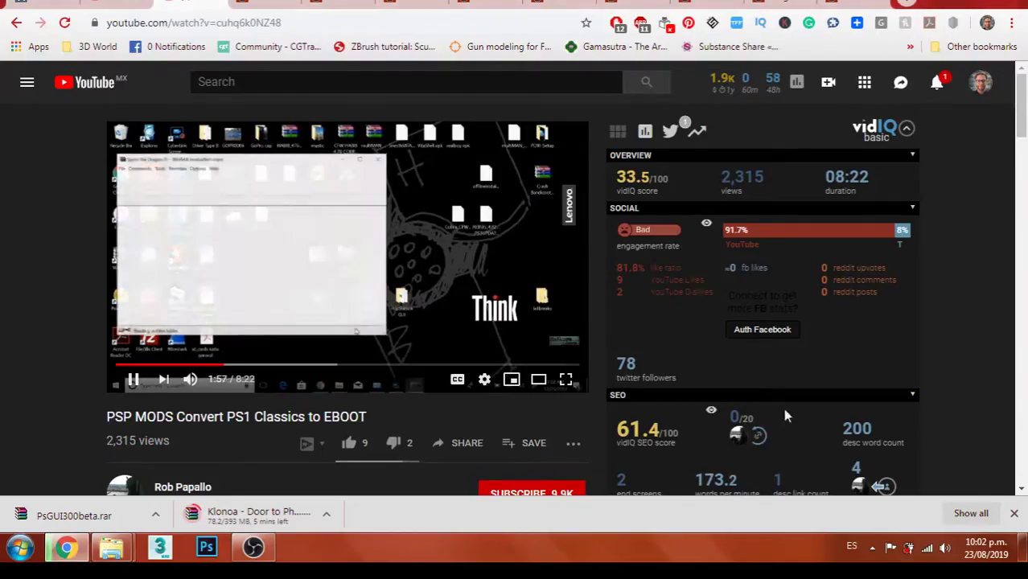
pyautogui.click(577, 392)
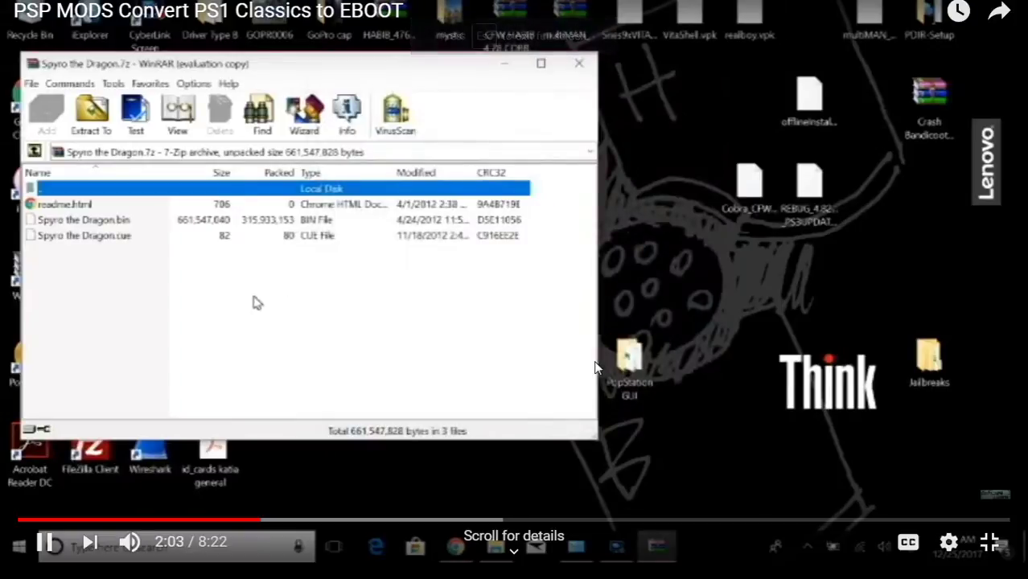
pyautogui.click(291, 521)
pyautogui.click(297, 521)
pyautogui.click(319, 522)
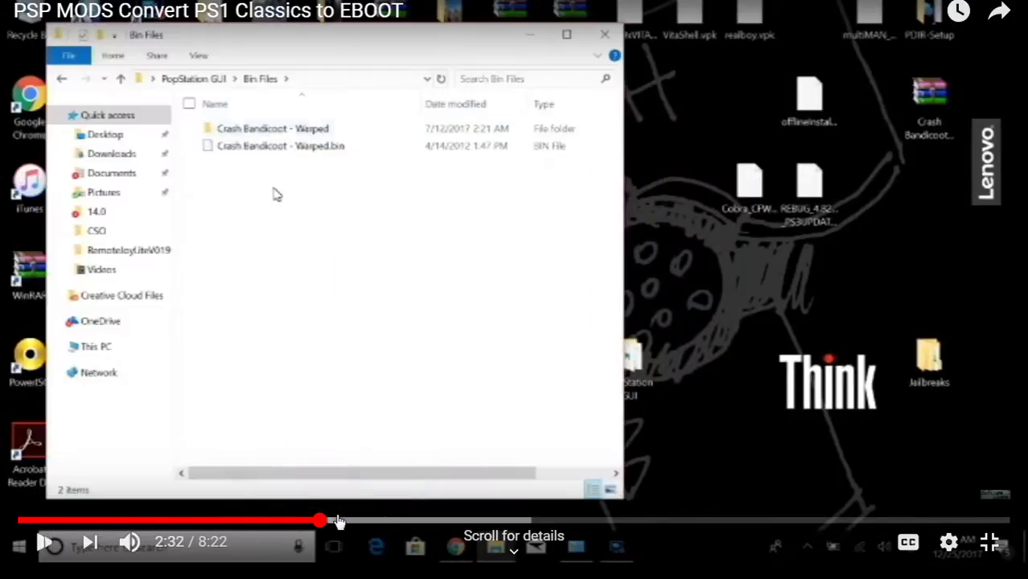
pyautogui.click(352, 521)
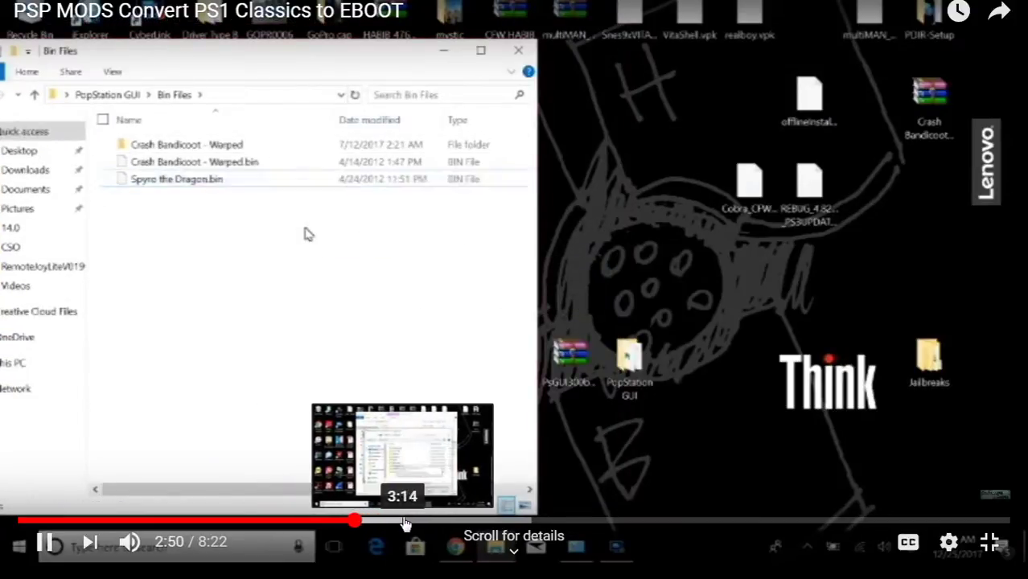
pyautogui.click(406, 522)
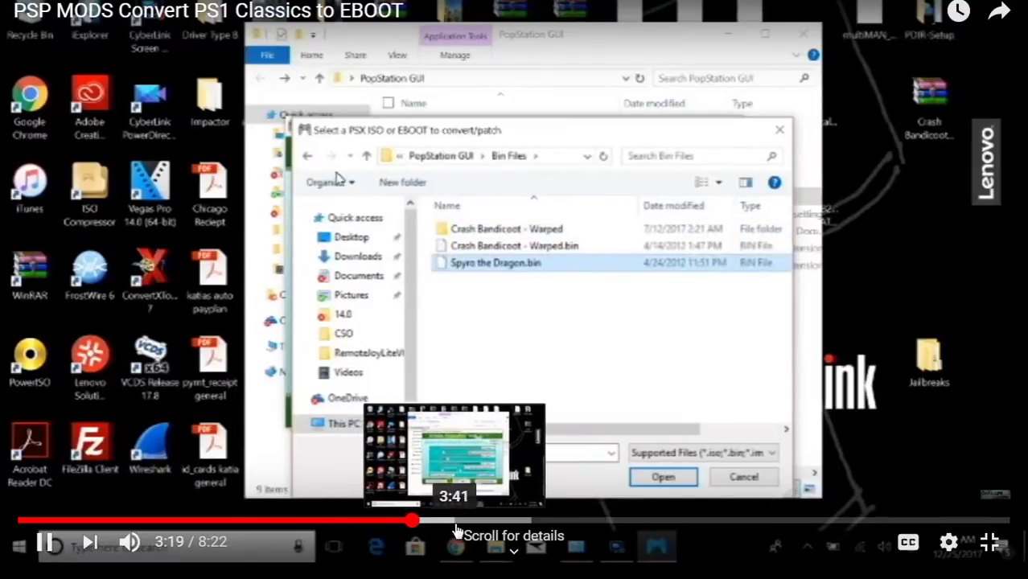
pyautogui.click(457, 527)
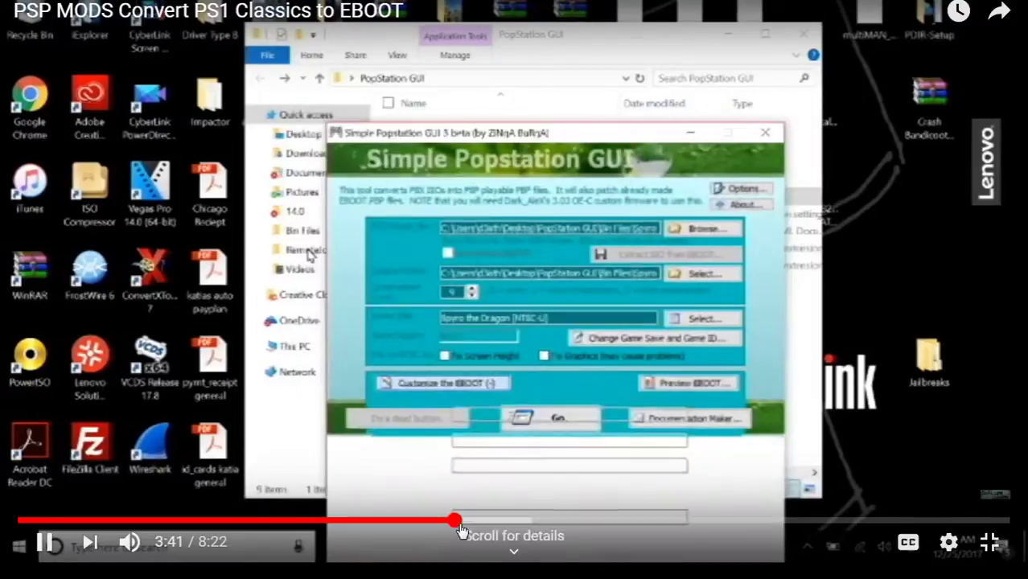
pyautogui.click(361, 523)
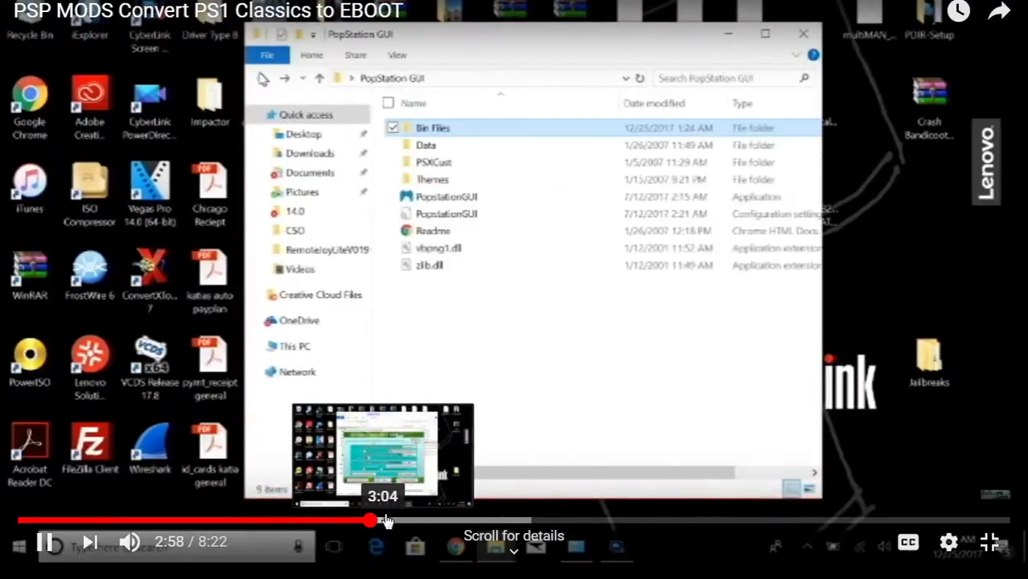
pyautogui.click(796, 475)
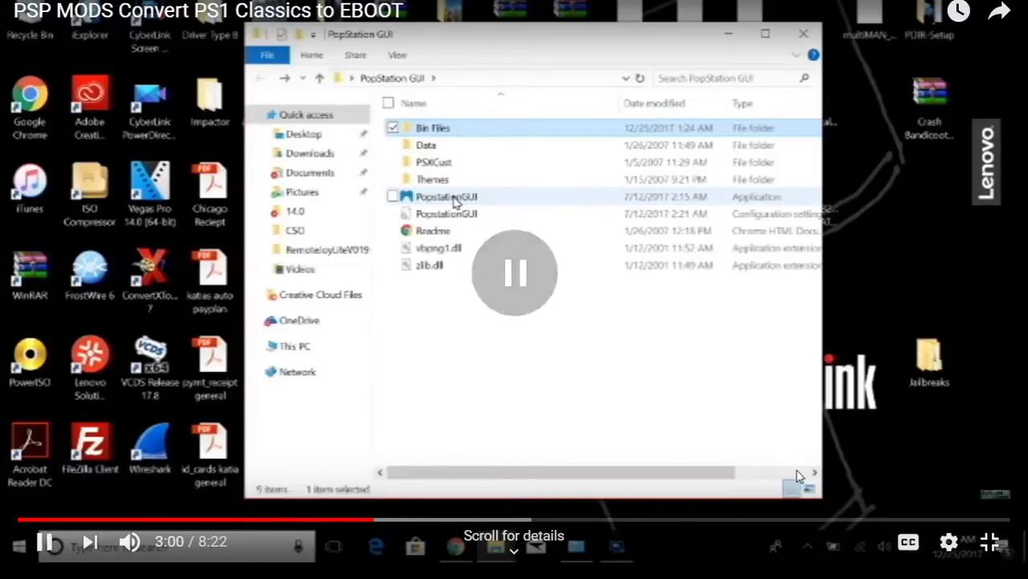
pyautogui.click(990, 541)
# - Open the PsGUI300beta folder in PSX Games and look inside its PSXCust subfolder
pyautogui.moveTo(119, 552)
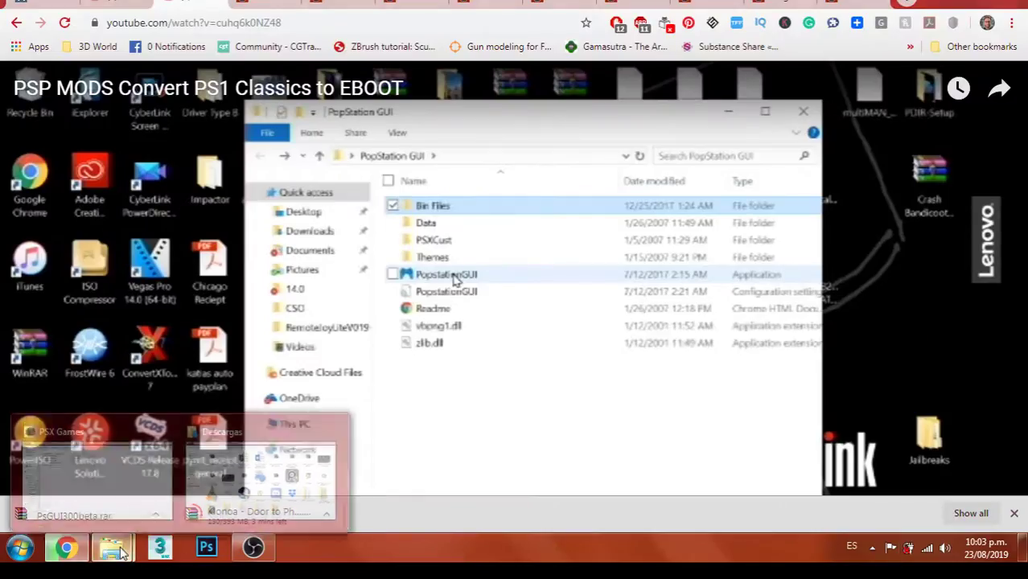
pyautogui.click(113, 515)
pyautogui.doubleClick(194, 164)
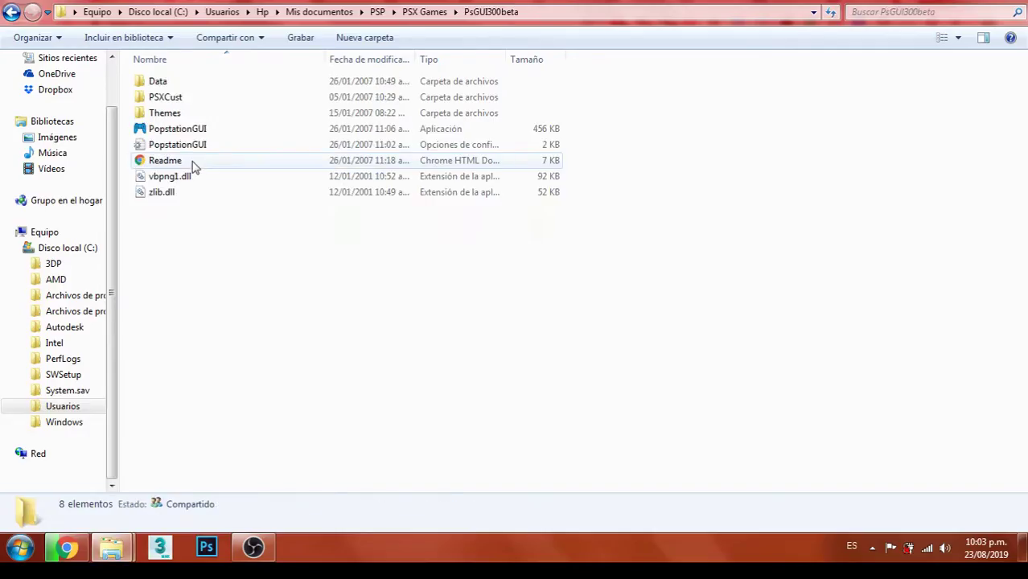
pyautogui.doubleClick(206, 95)
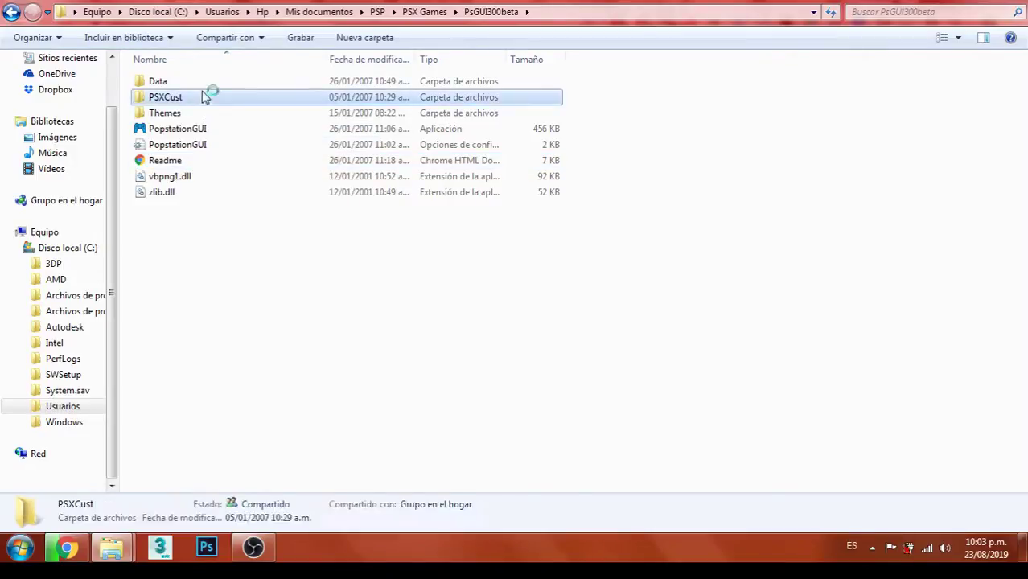
pyautogui.click(12, 12)
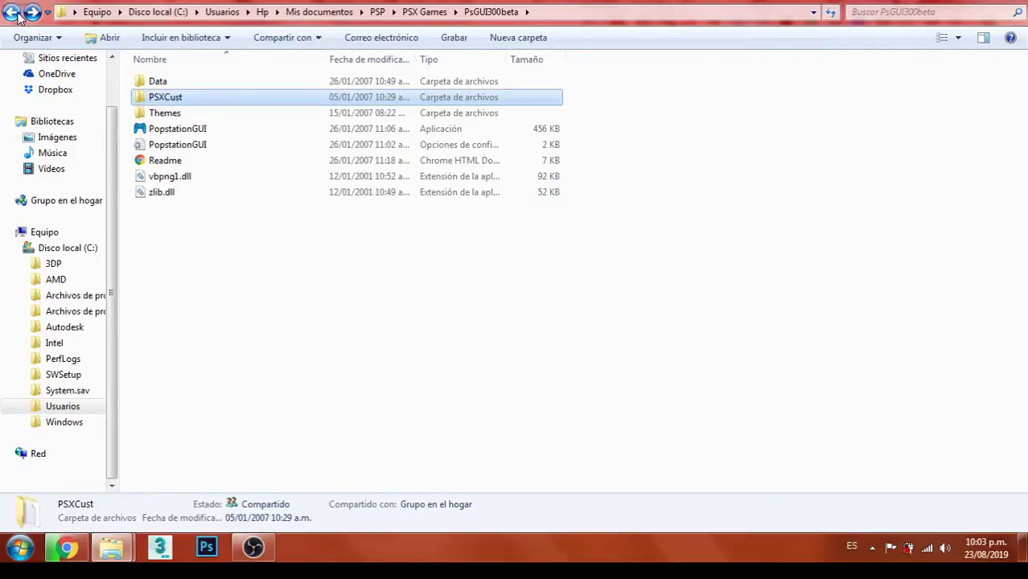
# - Launch the PopstationGUI application to check its main window, and close it again
pyautogui.click(161, 112)
pyautogui.doubleClick(164, 129)
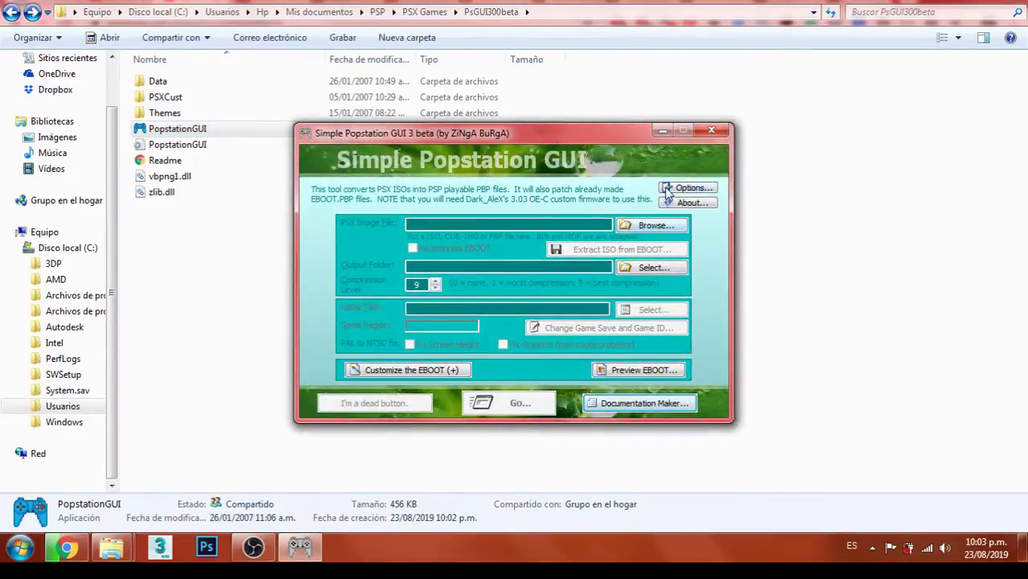
pyautogui.click(711, 135)
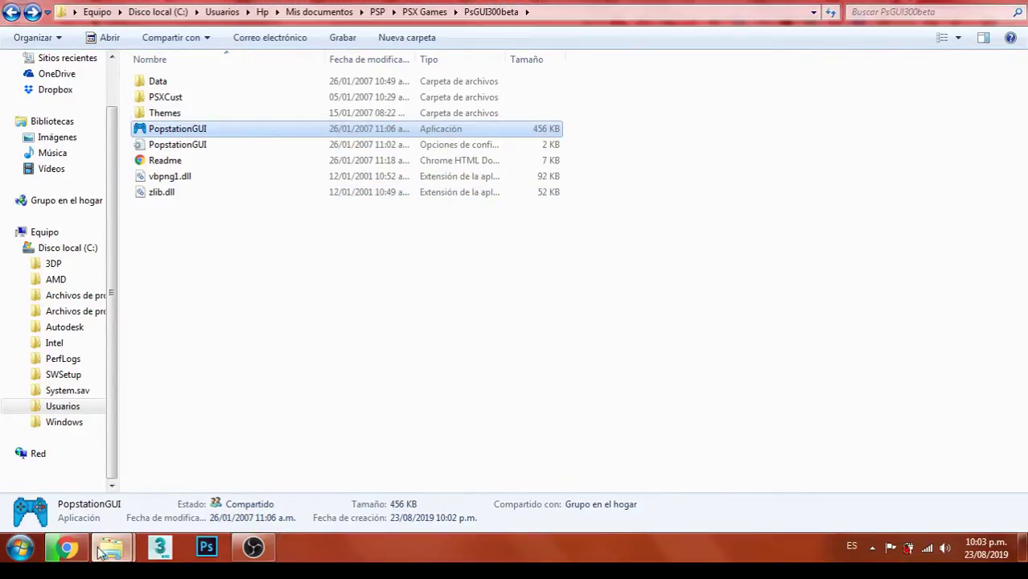
# - Change the tutorial's playback quality and watch the Spyro EBOOT setup in full screen, pausing at 3:44 and leaving full screen
pyautogui.click(66, 548)
pyautogui.click(530, 279)
pyautogui.click(565, 379)
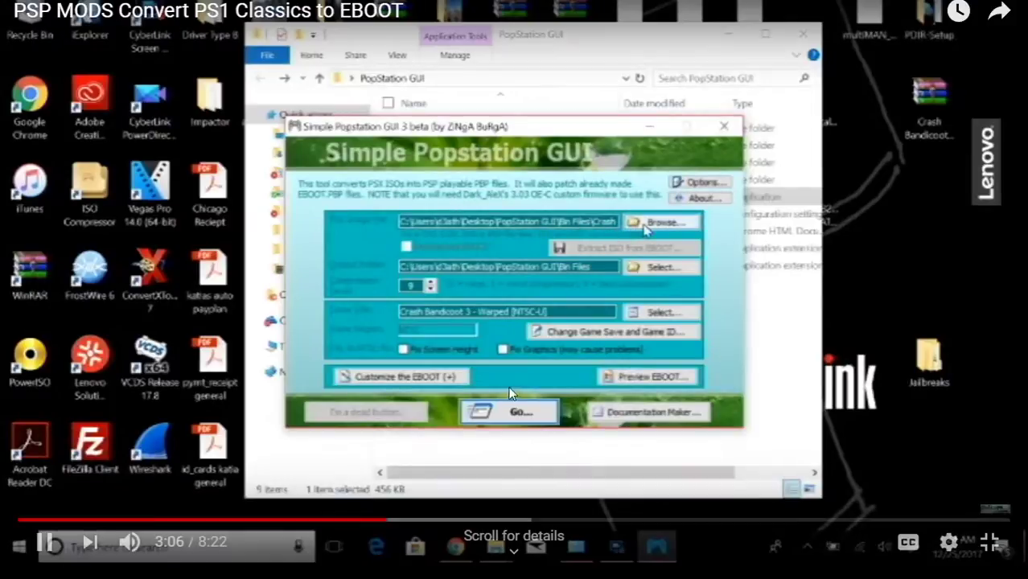
pyautogui.click(947, 543)
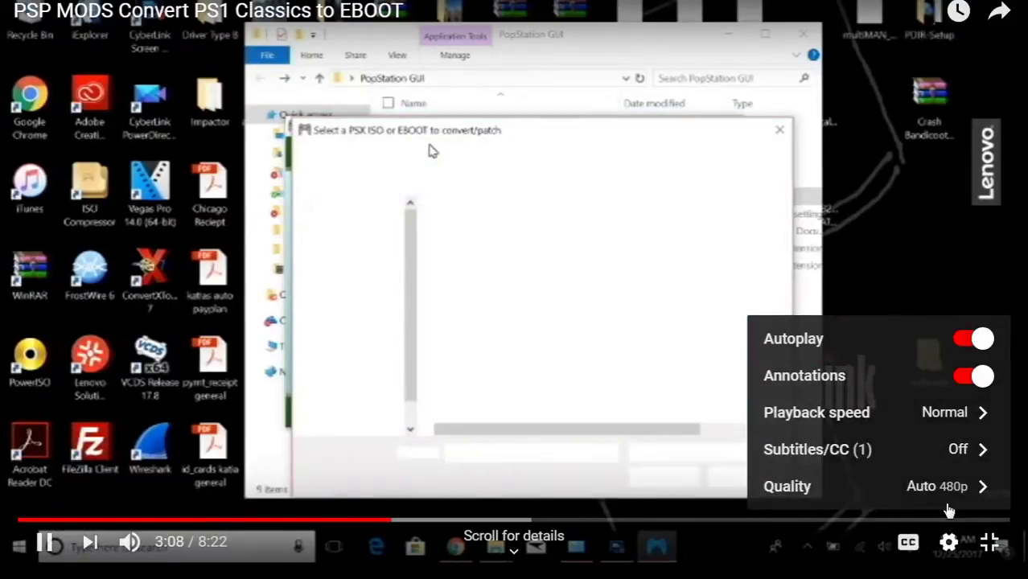
pyautogui.click(945, 484)
pyautogui.click(881, 342)
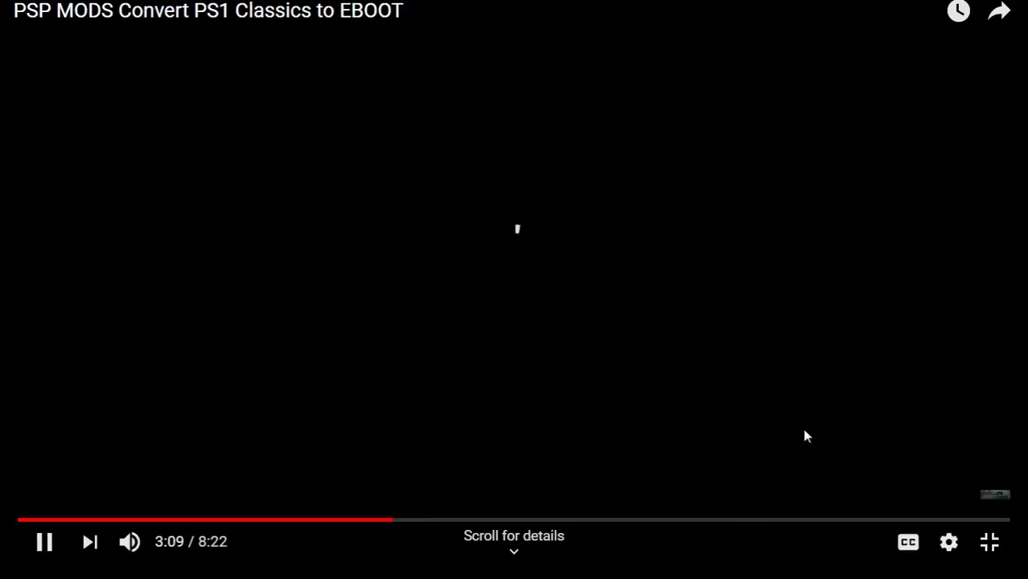
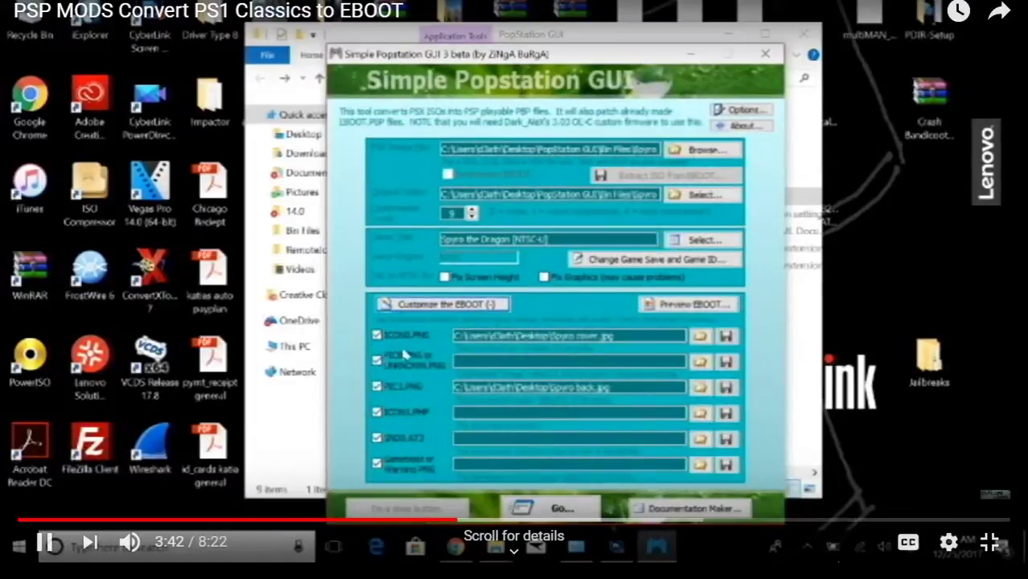
pyautogui.click(829, 407)
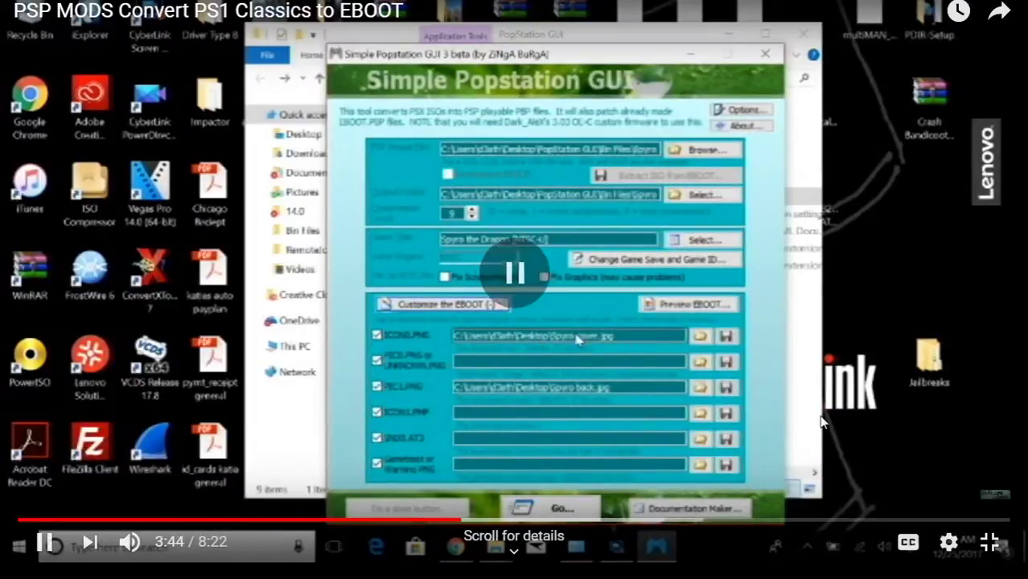
pyautogui.click(989, 542)
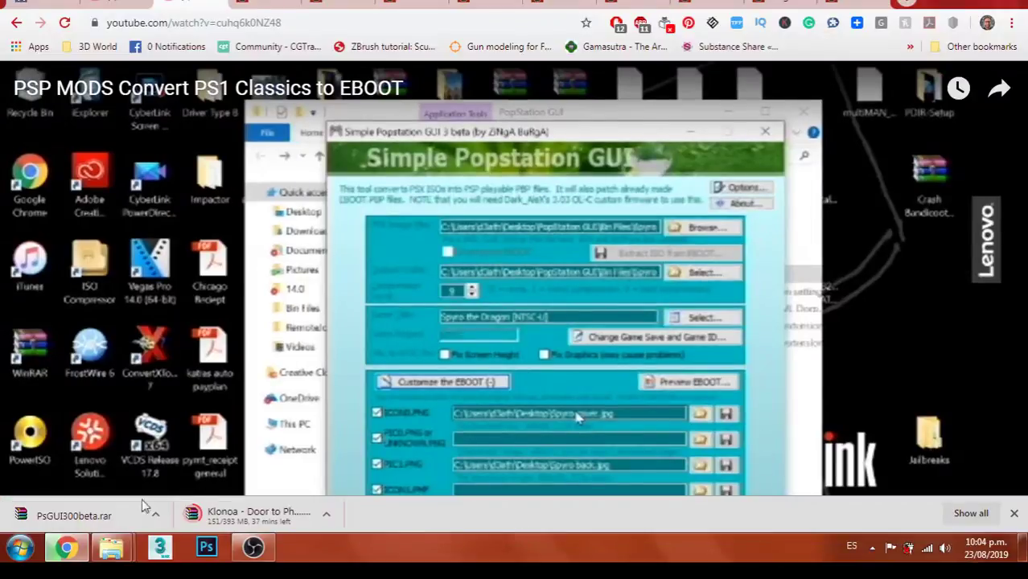
# - Launch PopstationGUI from the PsGUI300beta folder and start browsing for a PSX image file to convert
pyautogui.moveTo(102, 551)
pyautogui.click(223, 470)
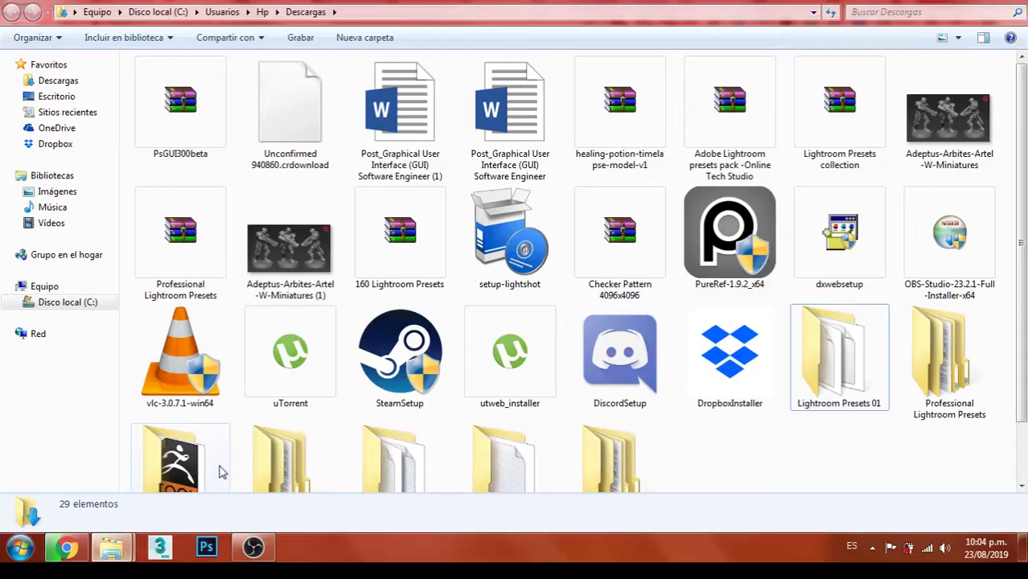
pyautogui.moveTo(113, 548)
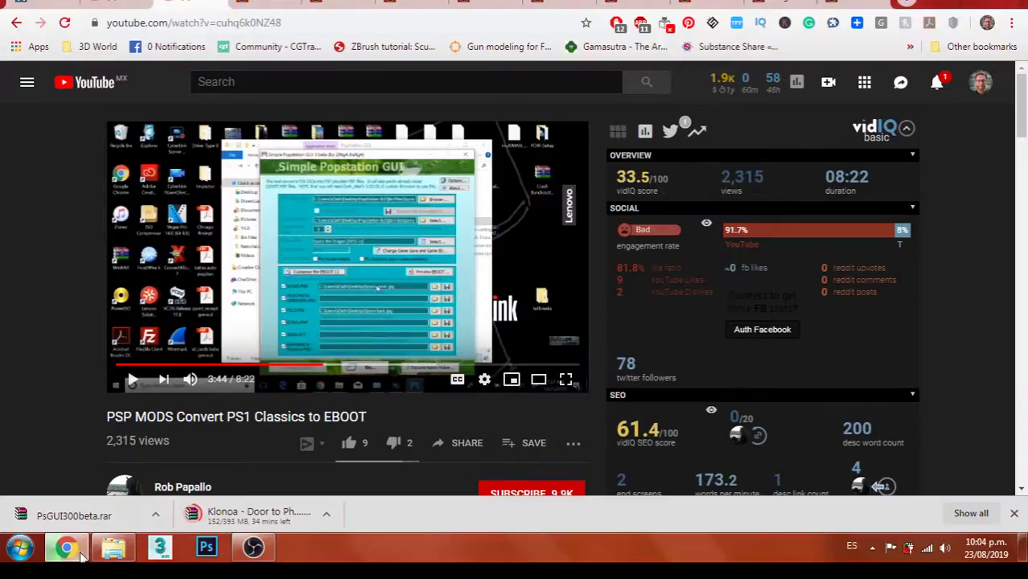
pyautogui.click(110, 524)
pyautogui.doubleClick(197, 131)
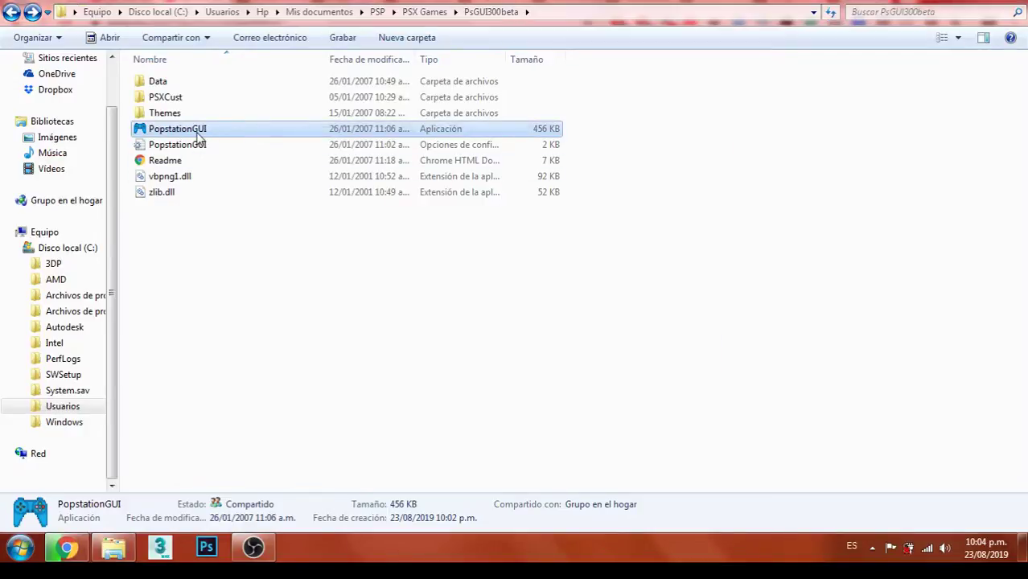
pyautogui.click(633, 229)
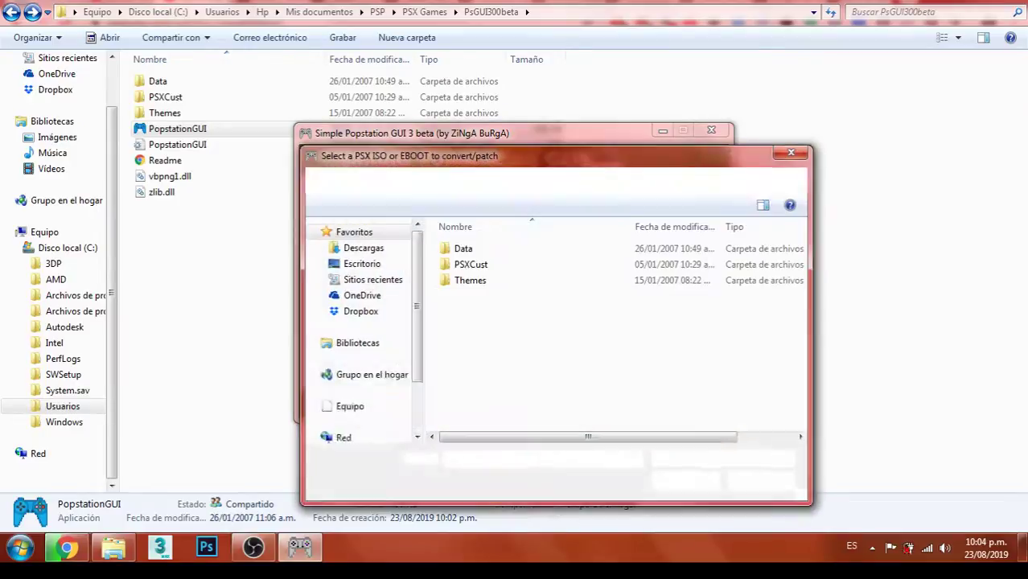
pyautogui.moveTo(299, 547)
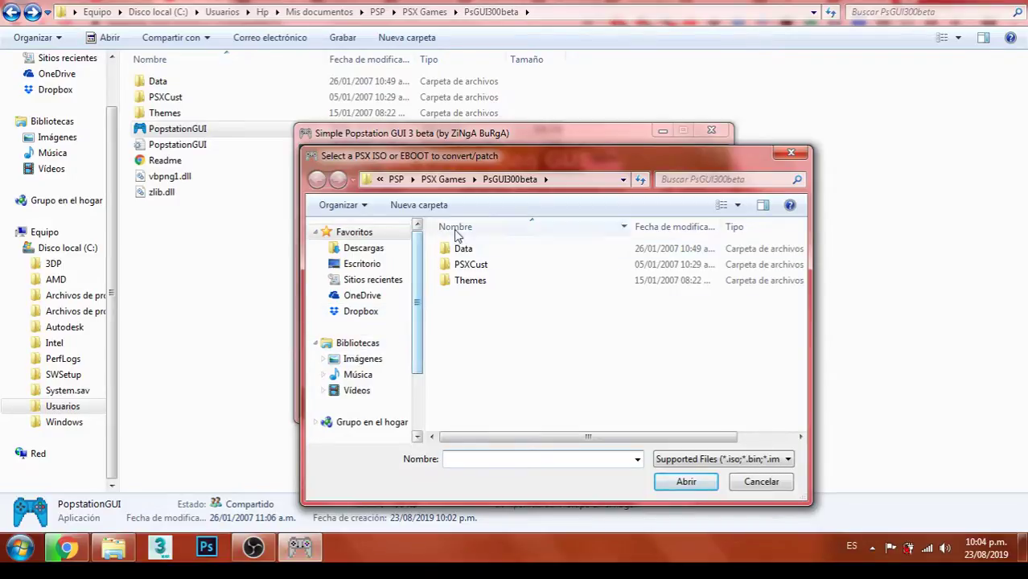
# - Examine the track BIN files in the Twisted Metal (USA) folder, cancel the file selection and close PopstationGUI
pyautogui.click(445, 180)
pyautogui.doubleClick(514, 264)
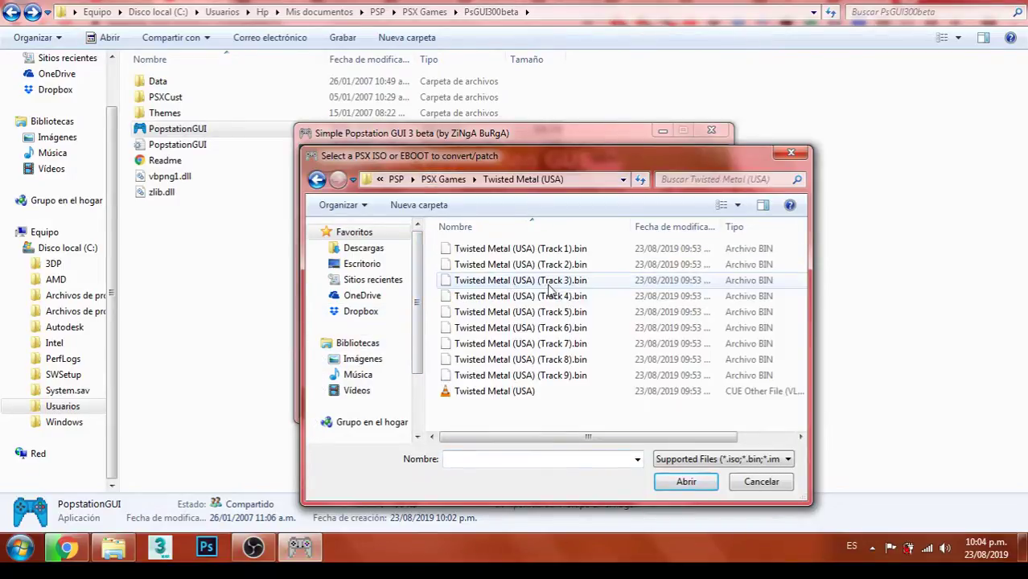
pyautogui.click(523, 250)
pyautogui.moveTo(585, 437); pyautogui.dragTo(538, 446)
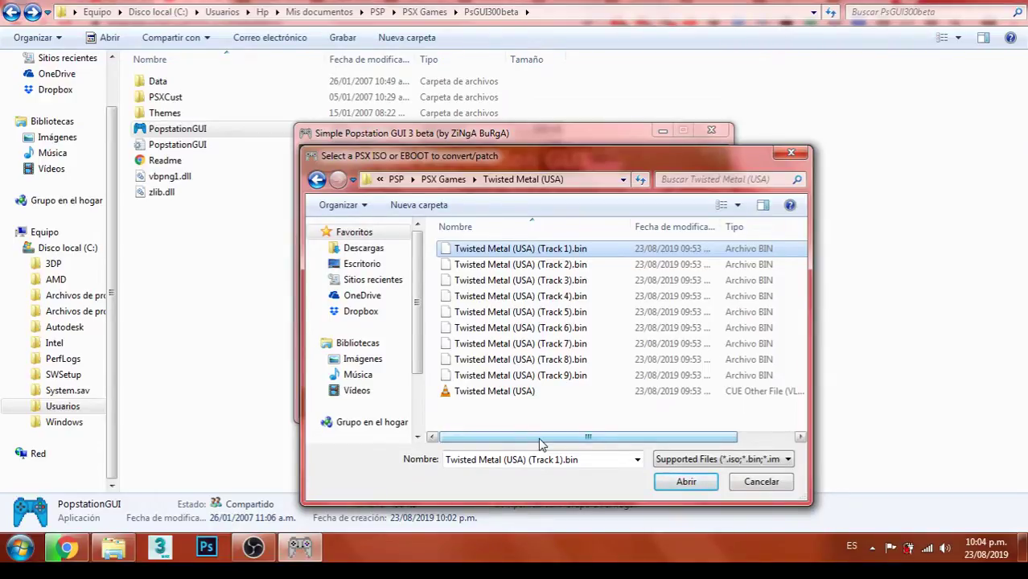
pyautogui.click(583, 377)
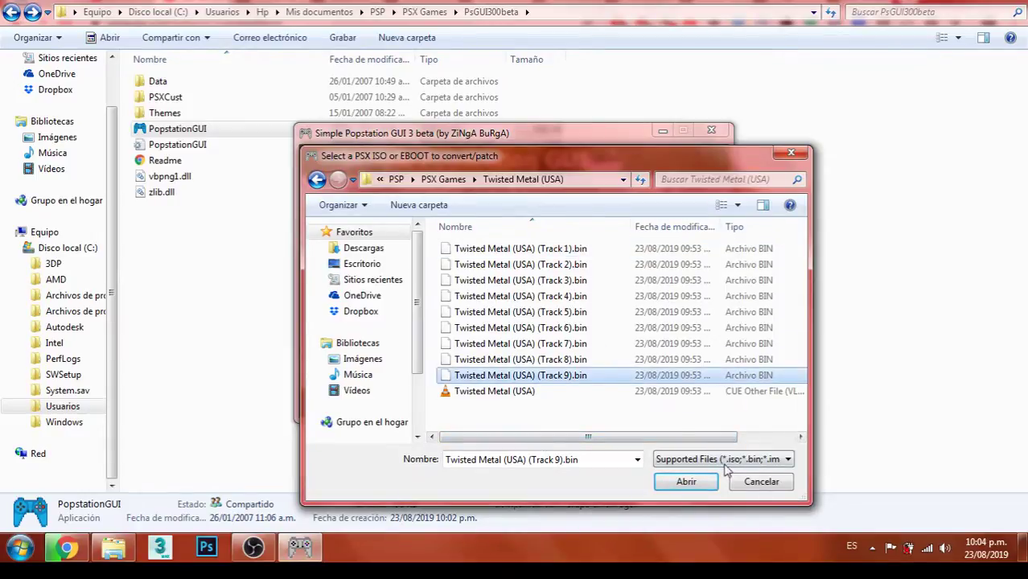
pyautogui.click(585, 251)
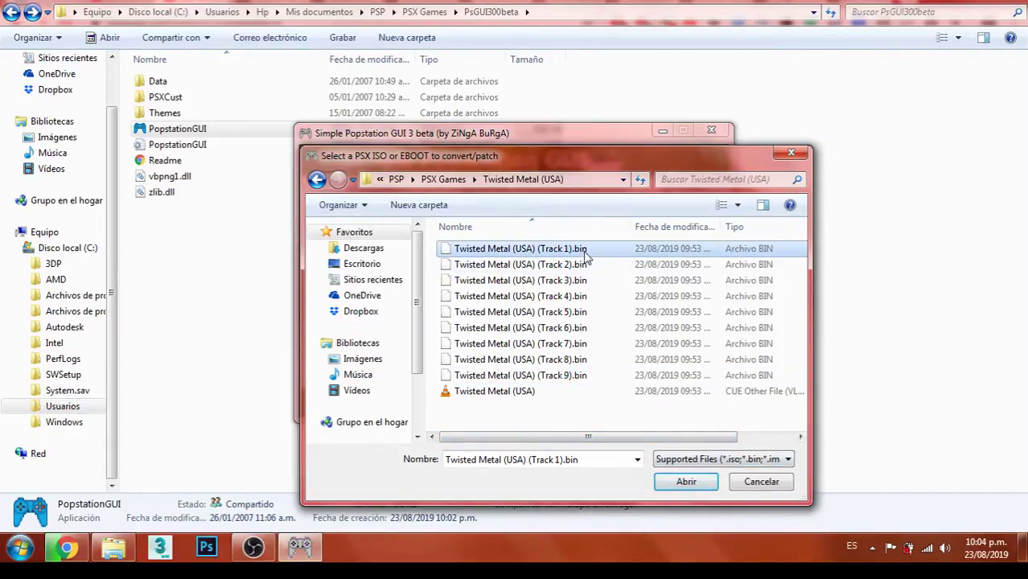
pyautogui.click(784, 483)
pyautogui.click(698, 135)
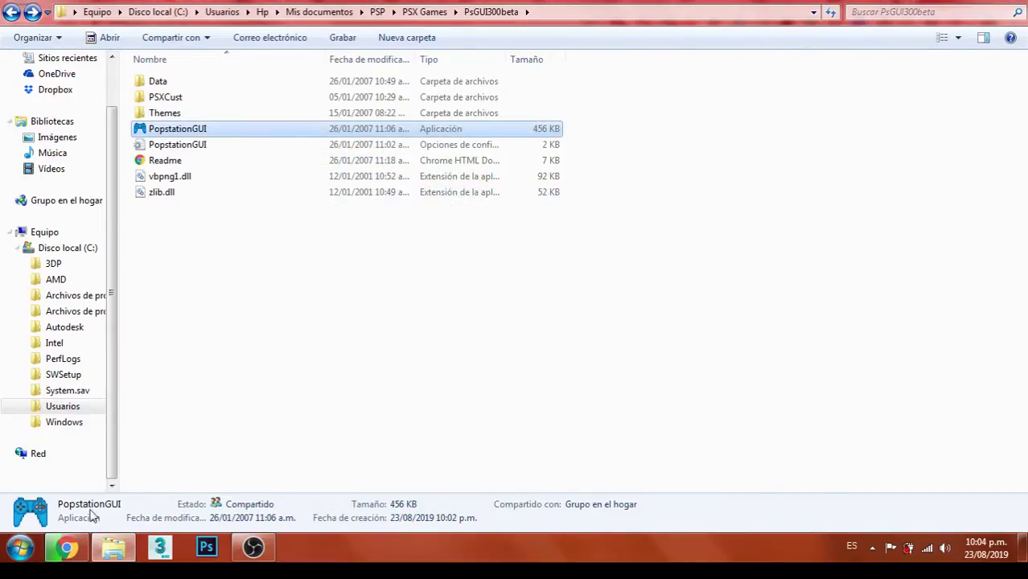
# - Switch to Chrome and open the Google home page in a new tab
pyautogui.click(67, 549)
pyautogui.hotkey('ctrl', 't')
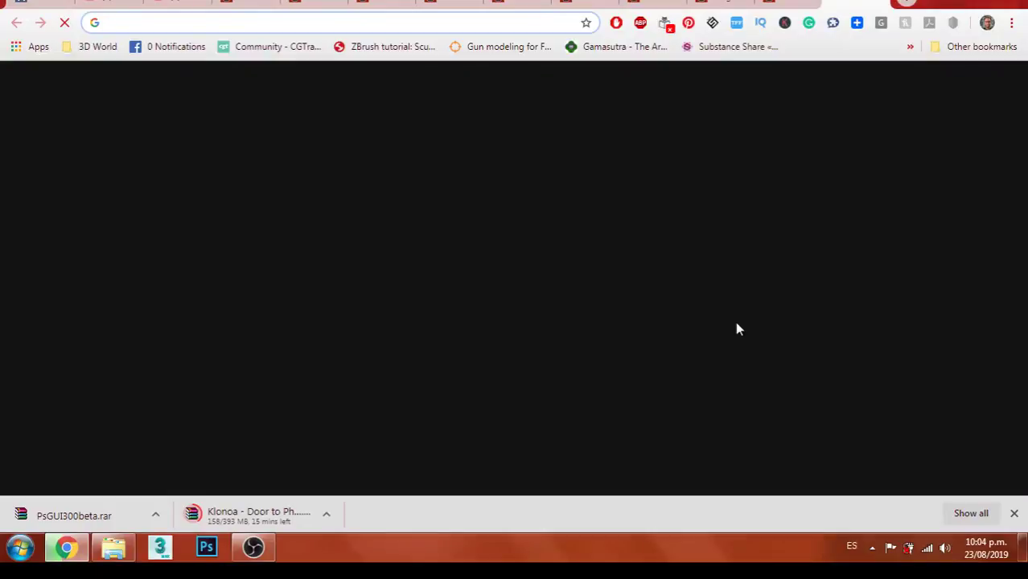
pyautogui.write('g')
pyautogui.press('Return')
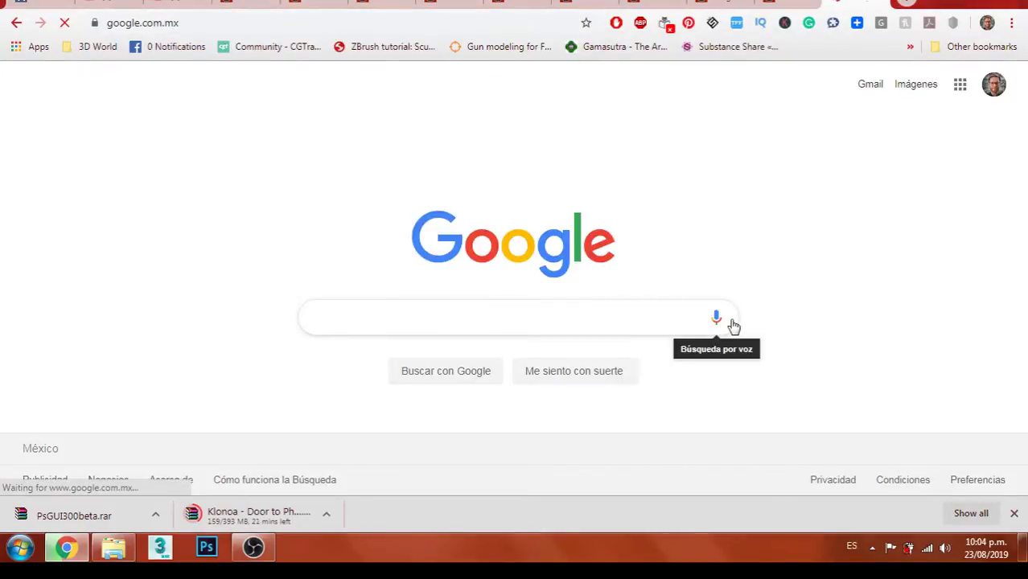
# - Search Google for "how to convert multiple bin files to eboot"
pyautogui.write('convert')
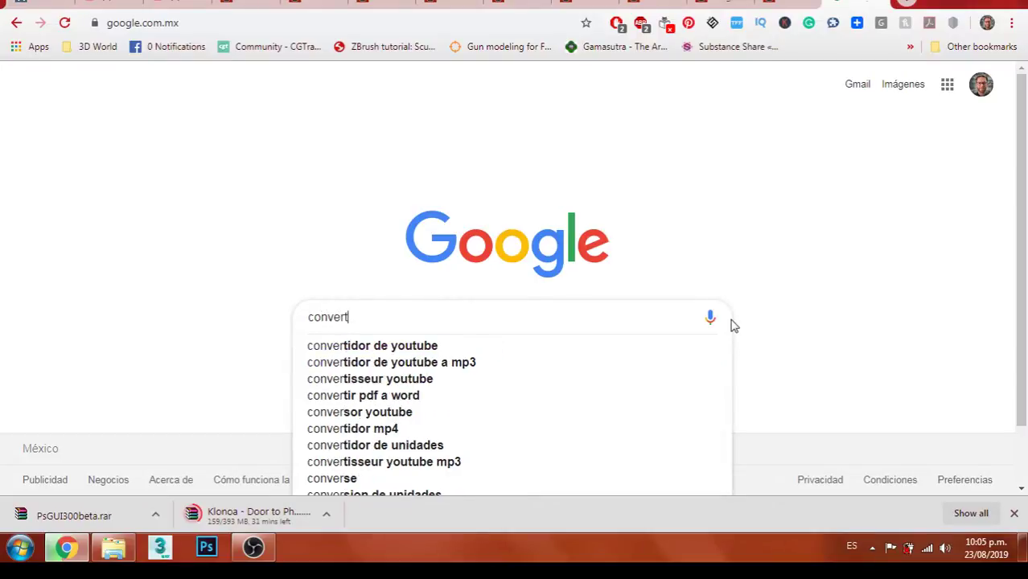
pyautogui.write(' vat')
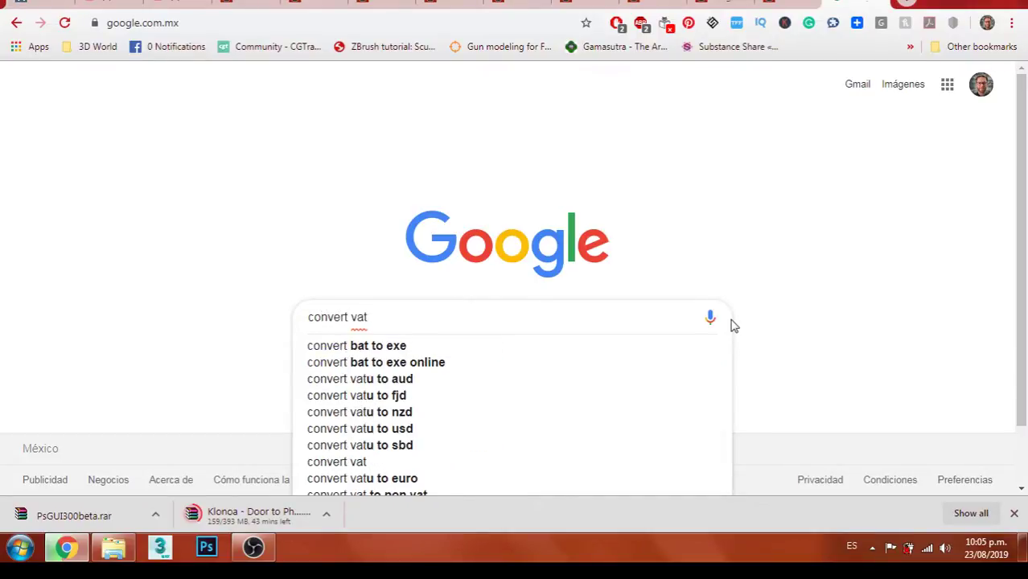
pyautogui.press('BackSpace')
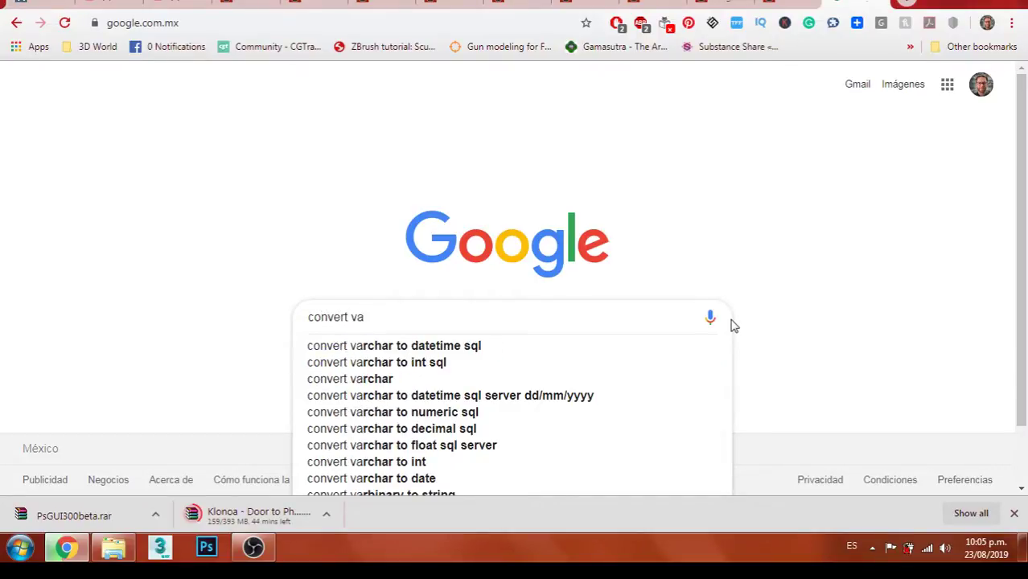
pyautogui.write('rious ')
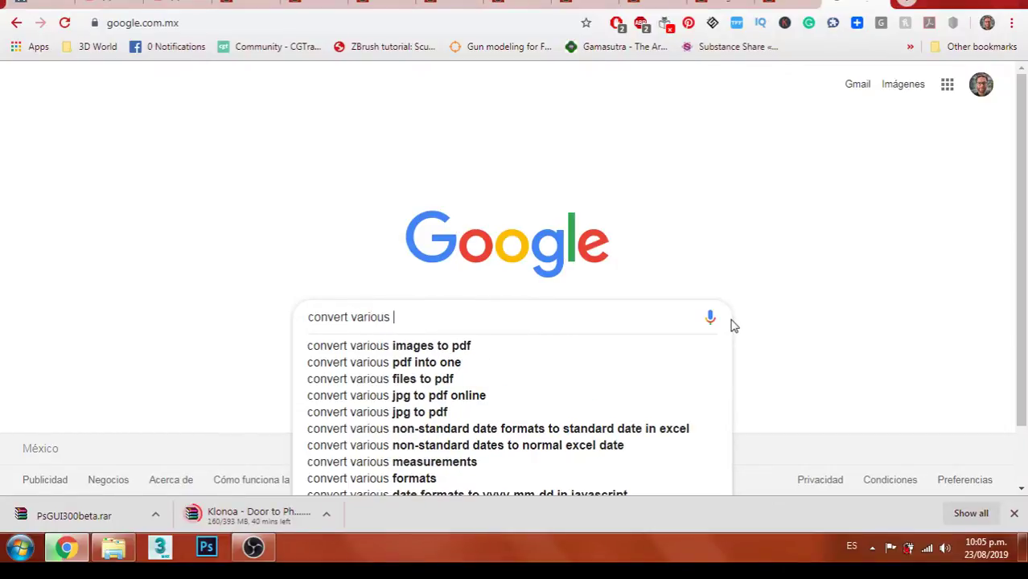
pyautogui.write('bin')
pyautogui.press('Down')
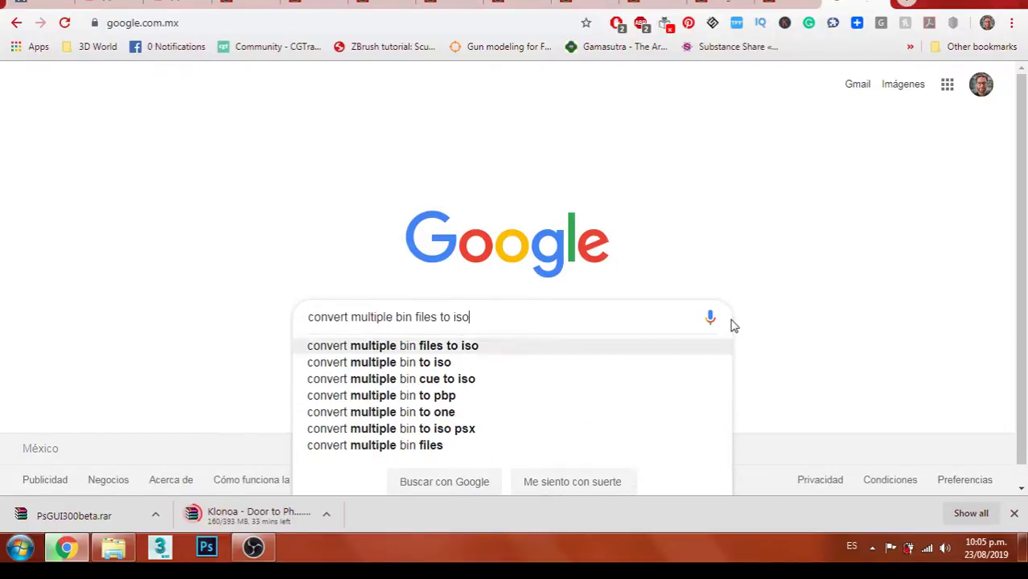
pyautogui.press('BackSpace')
pyautogui.press('BackSpace')
pyautogui.press('BackSpace')
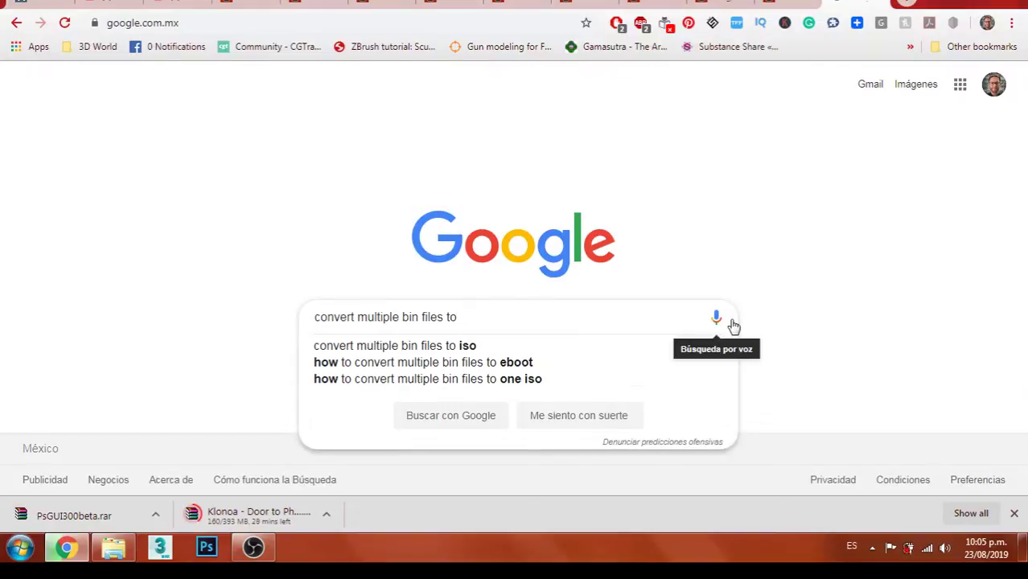
pyautogui.write('eb')
pyautogui.press('Down')
pyautogui.press('Return')
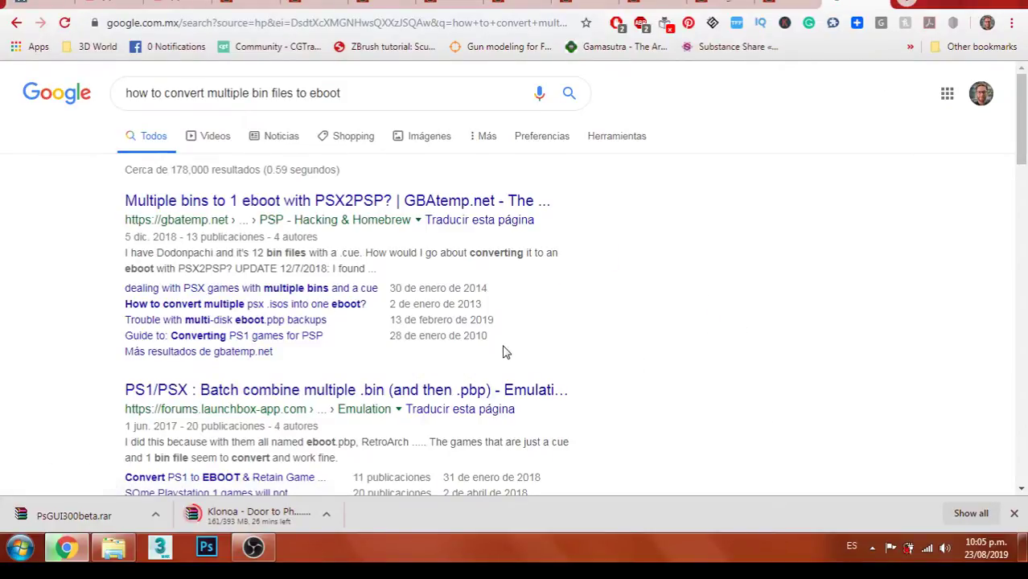
# - Read the GBAtemp thread "Multiple bins to 1 eboot with PSX2PSP?" and return to the search results
pyautogui.click(240, 210)
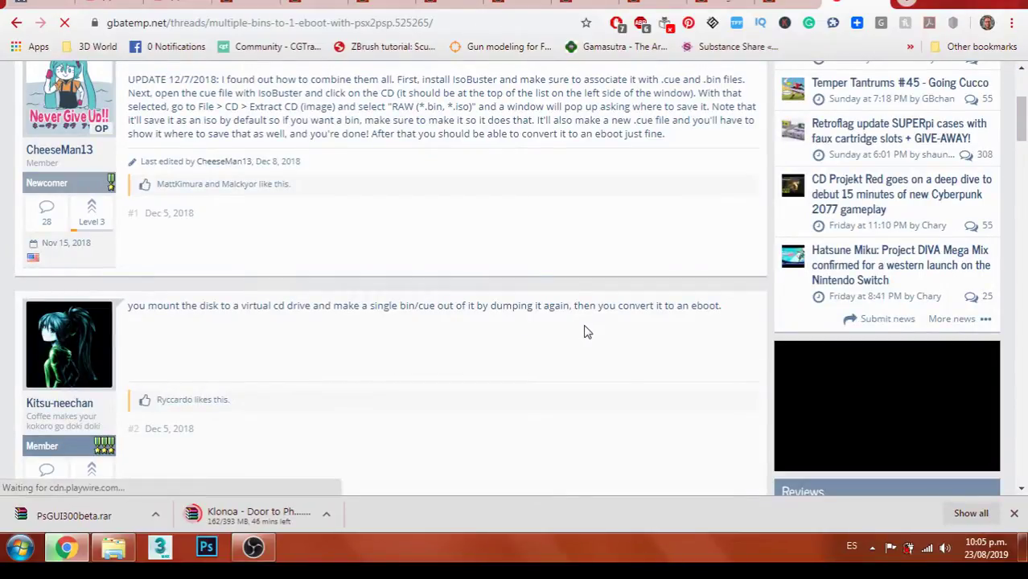
pyautogui.scroll(-4, 586, 331)
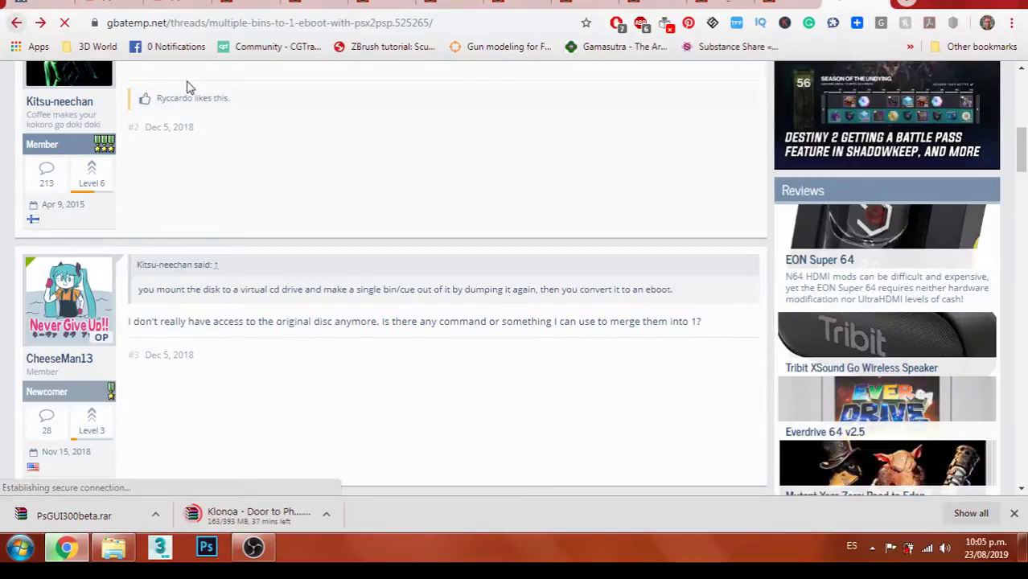
pyautogui.hotkey('alt', 'Left')
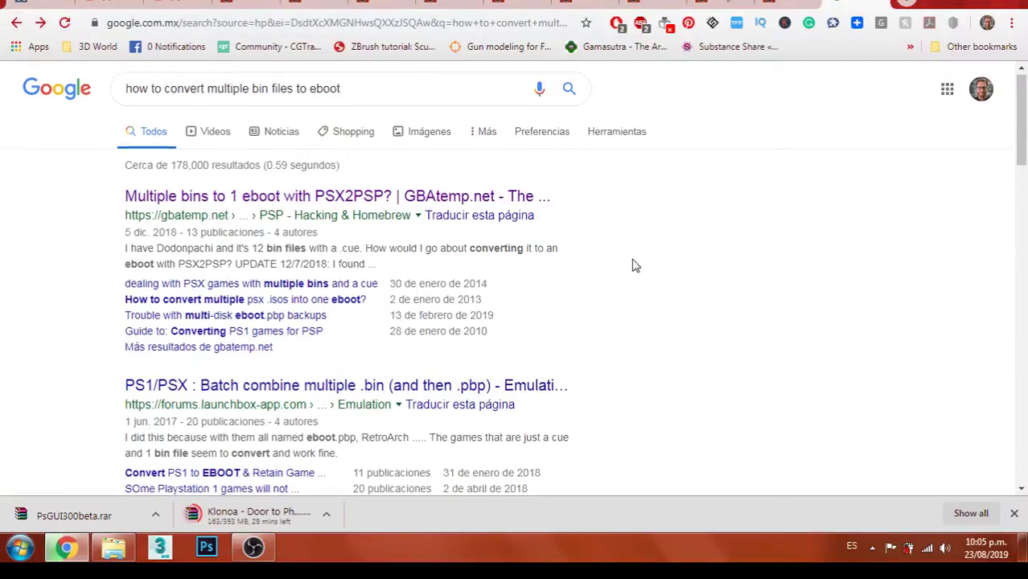
# - Open the LaunchBox forum result "PS1/PSX : Batch combine multiple .bin (and then .pbp)" in a new tab
pyautogui.scroll(-2, 633, 265)
pyautogui.rightClick(406, 239)
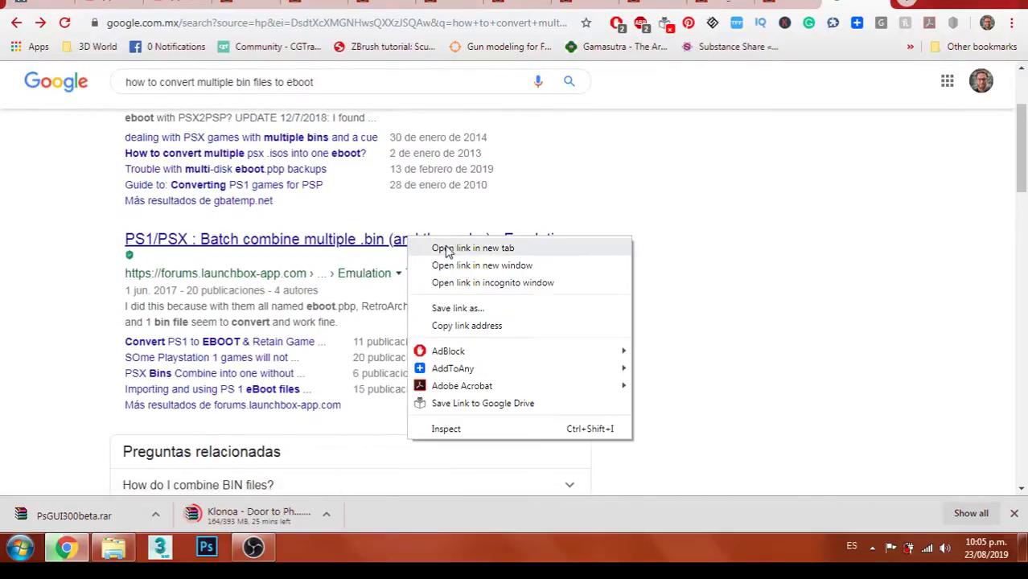
pyautogui.click(438, 246)
# - Open the video result "Convert Multiple PS1 BINs to Single BIN Using CDMAGE Tutorial", and glance at the LaunchBox forum topic
pyautogui.scroll(2, 509, 255)
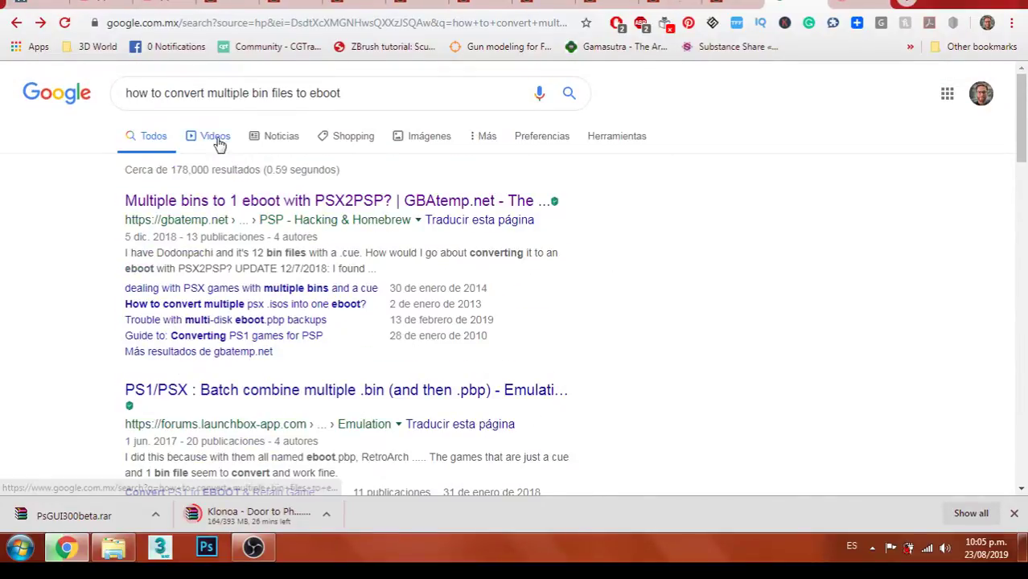
pyautogui.click(361, 200)
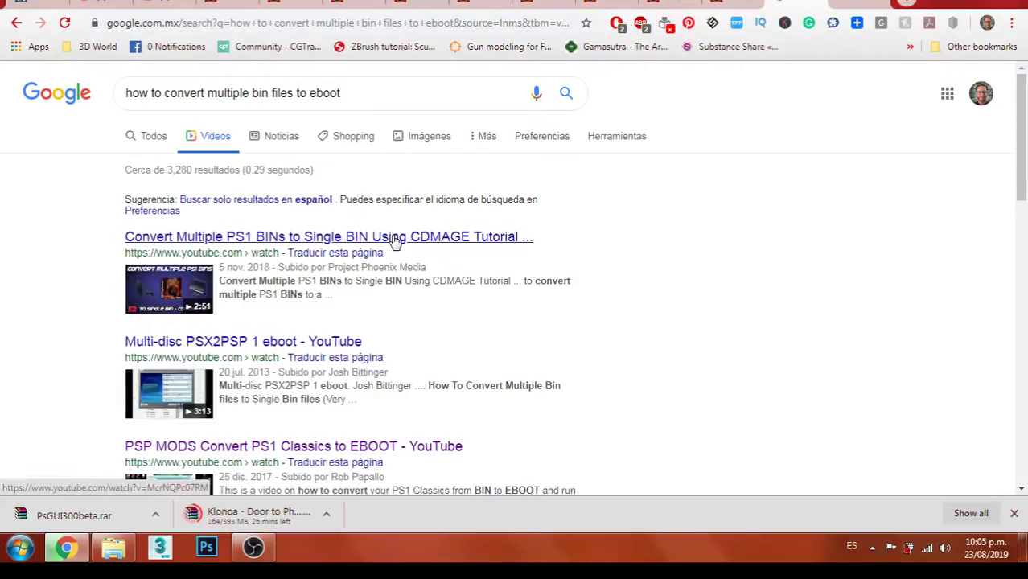
pyautogui.click(459, 238)
pyautogui.click(837, 6)
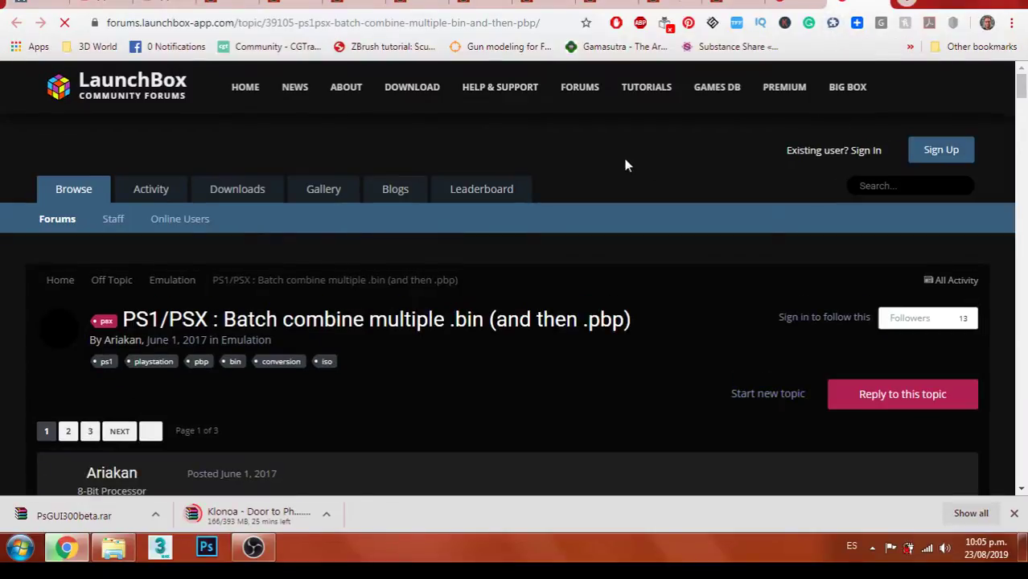
pyautogui.scroll(-1, 627, 162)
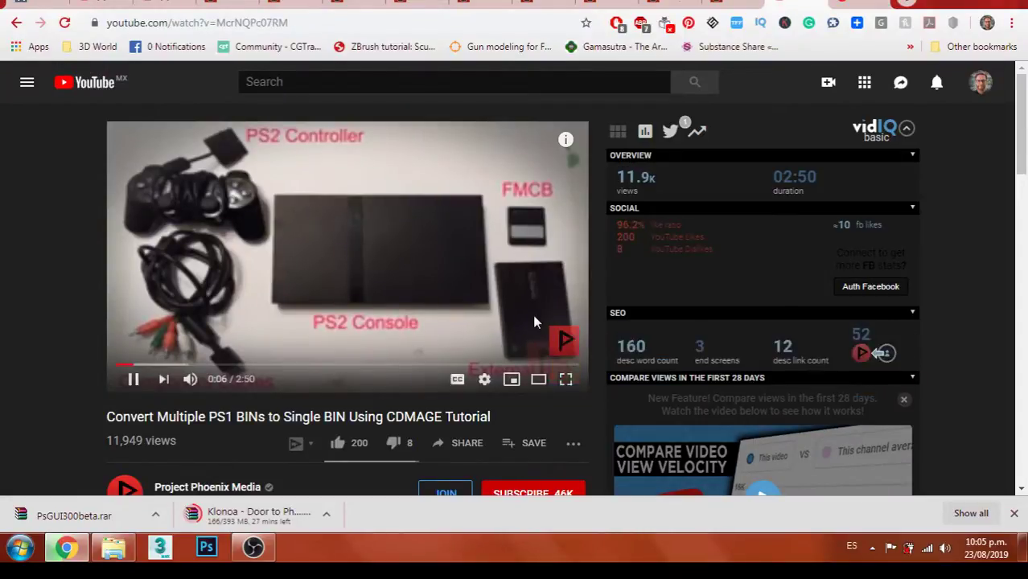
# - Mute the CDMAGE tutorial, play it in full screen and skip ahead to 0:35
pyautogui.click(201, 384)
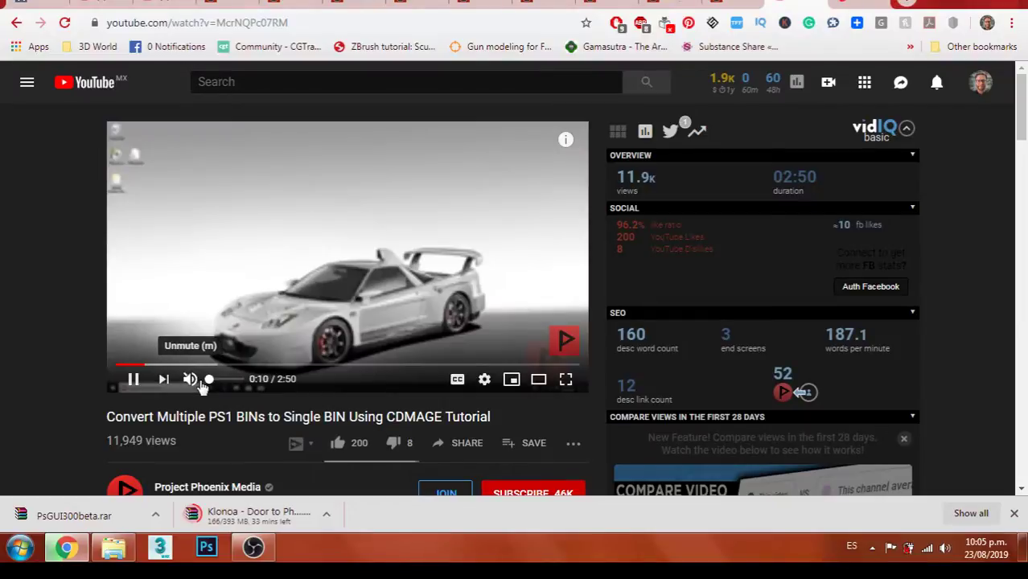
pyautogui.click(566, 379)
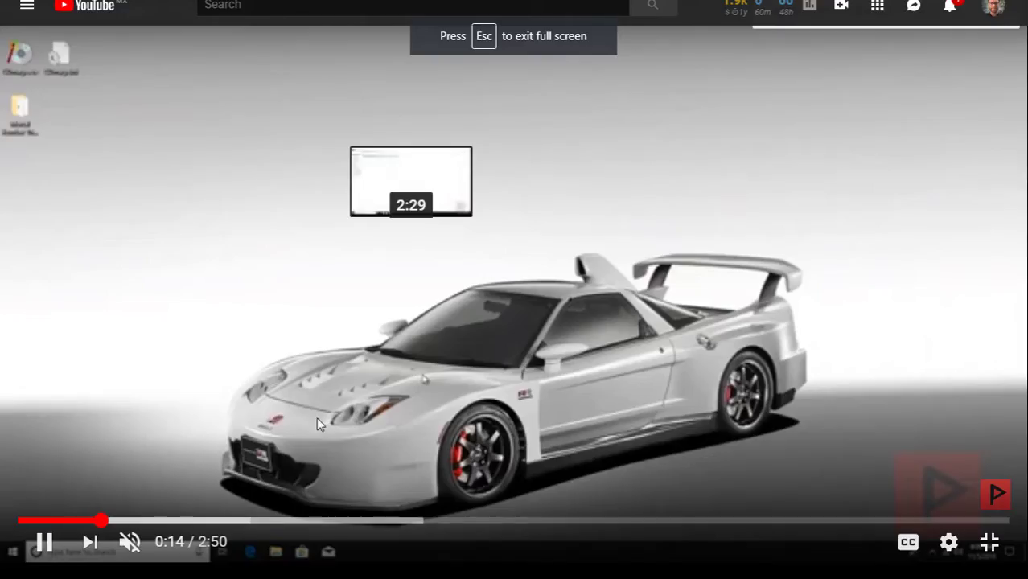
pyautogui.click(202, 521)
pyautogui.click(228, 522)
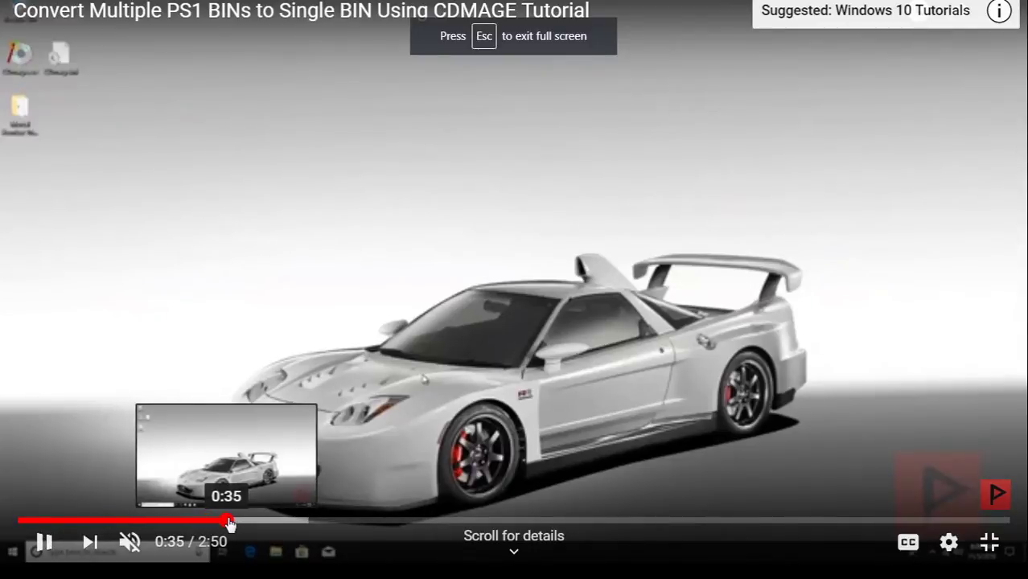